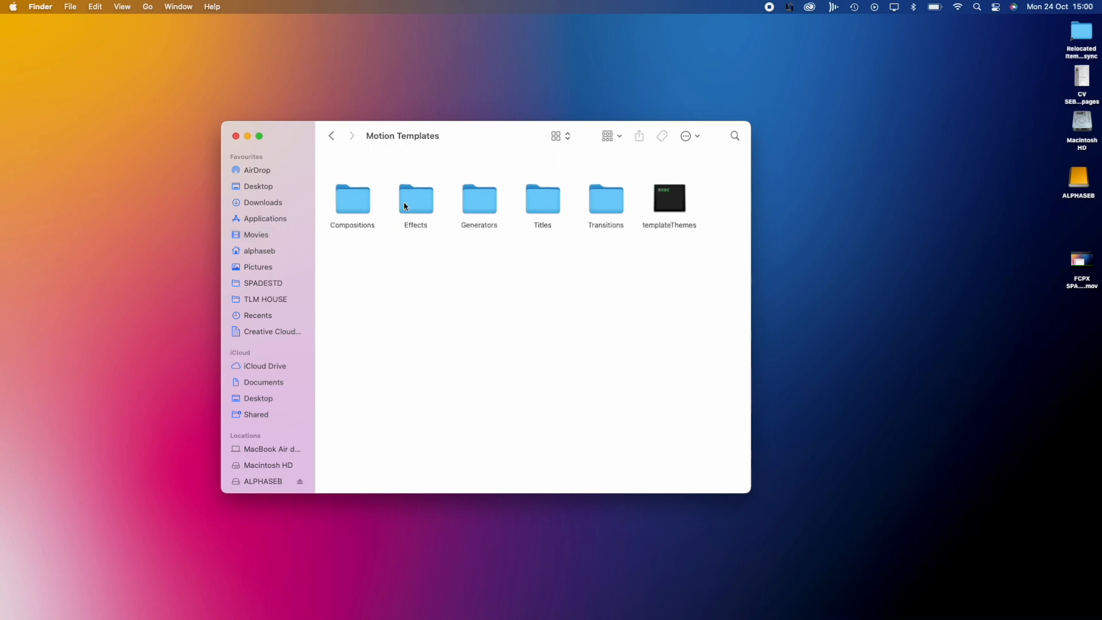
# Paste ccTRAVEL into the Titles folder, then stop because a newer ccTRAVEL folder exists
pyautogui.doubleClick(544, 205)
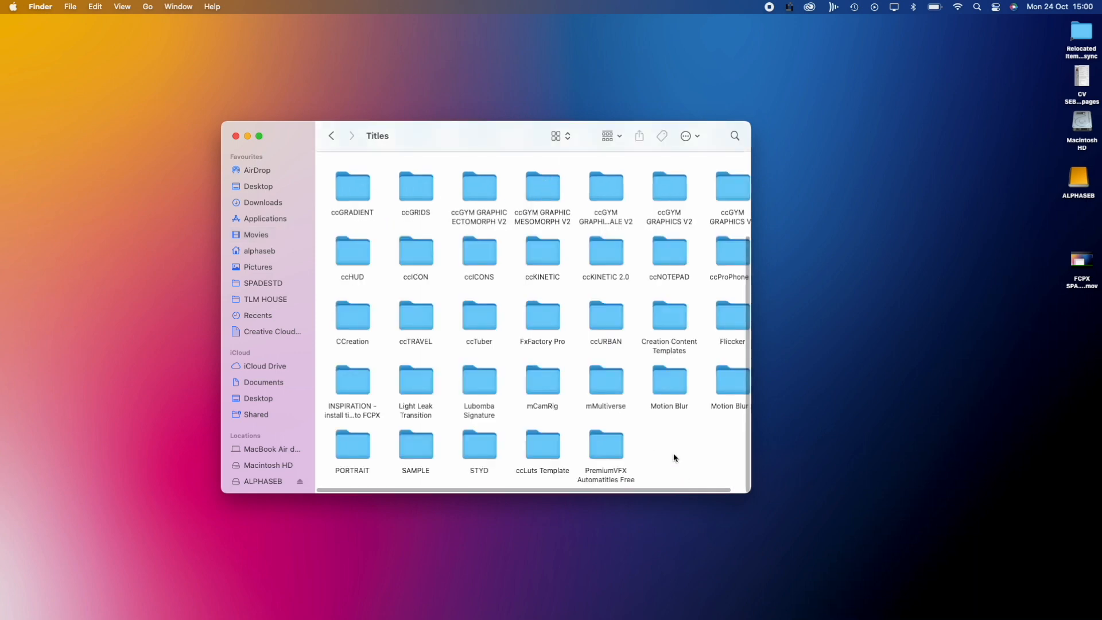
pyautogui.press('super+v')
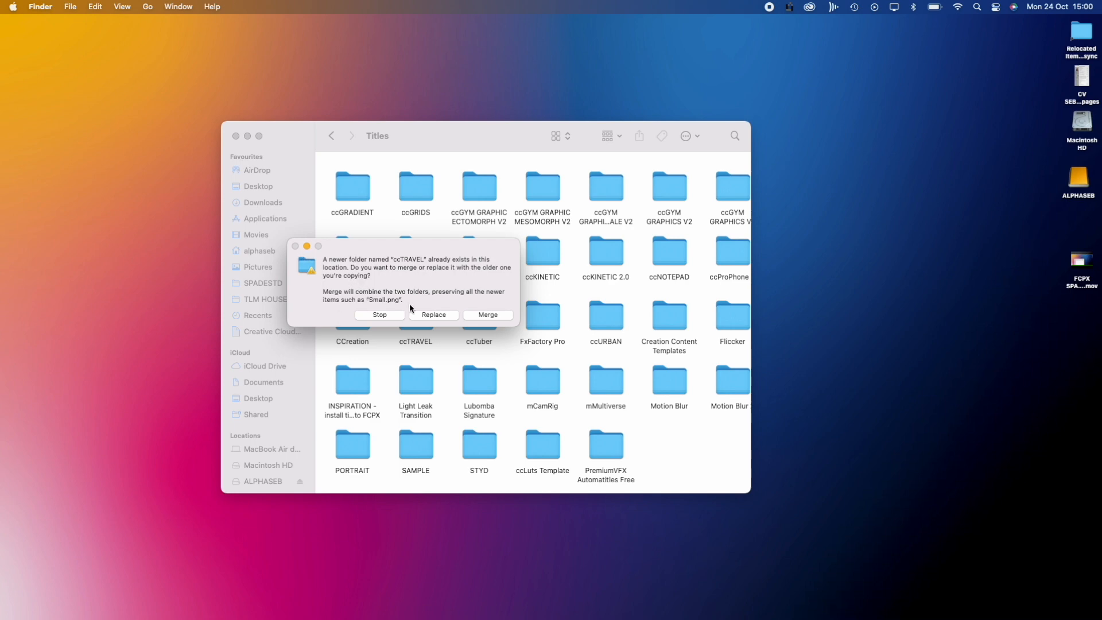
pyautogui.click(381, 315)
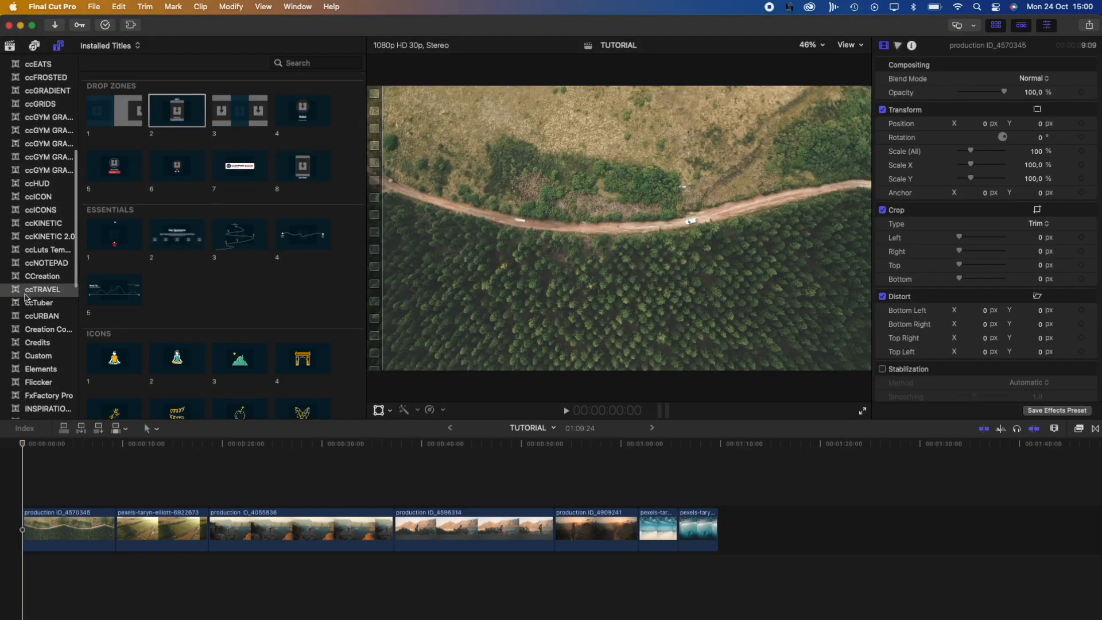
# Add ccTRAVEL Drop Zones title 2 above the first clip and preview its intro
pyautogui.click(47, 291)
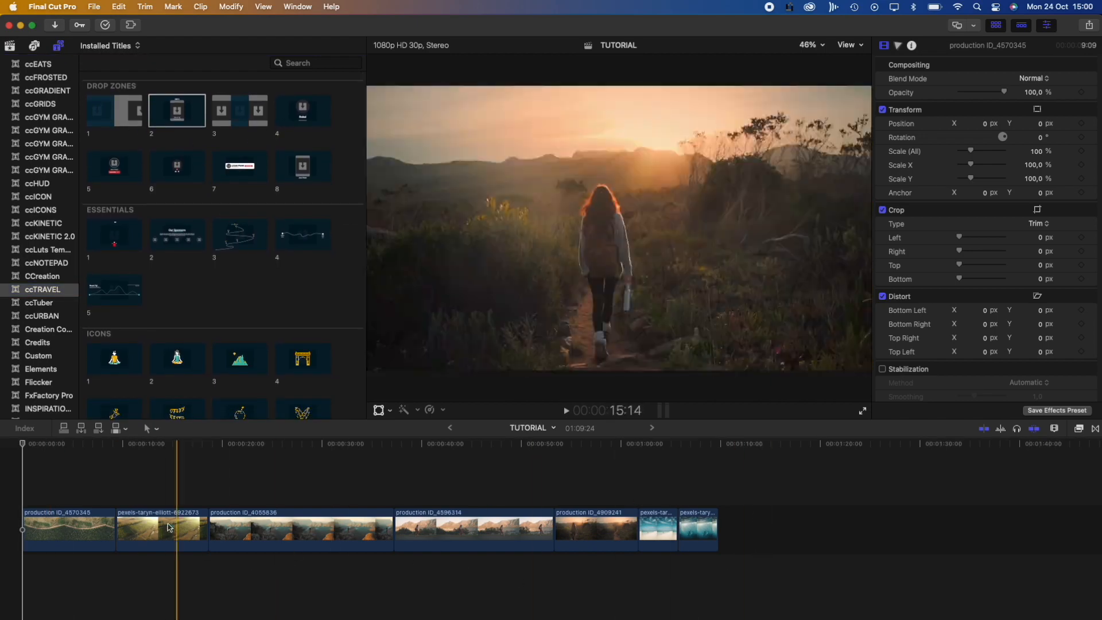
pyautogui.moveTo(22, 446); pyautogui.dragTo(40, 447)
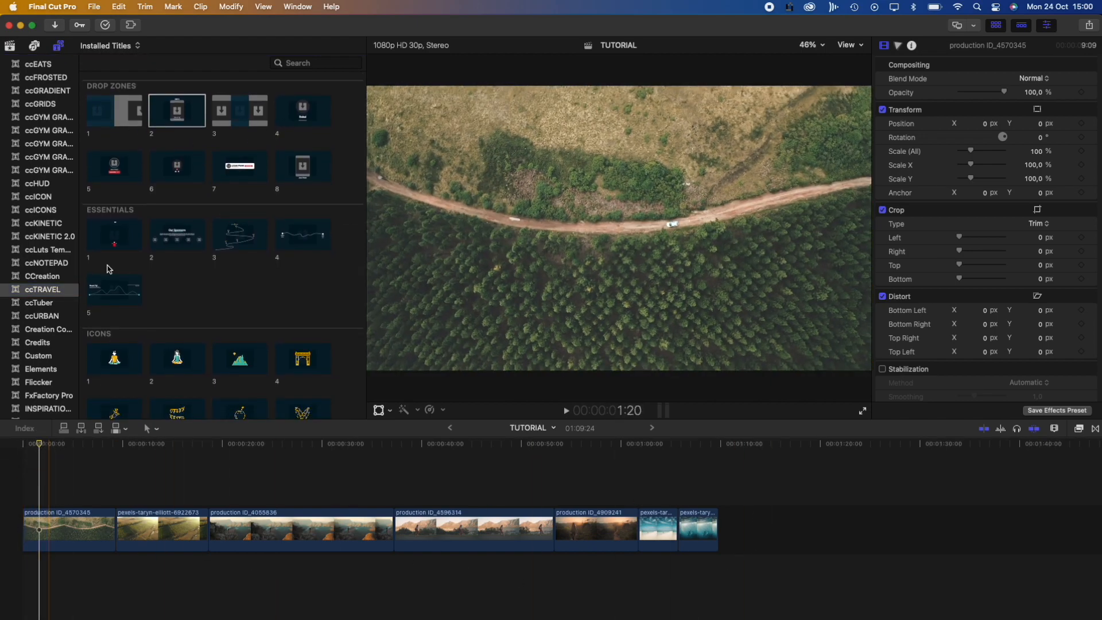
pyautogui.moveTo(186, 111); pyautogui.dragTo(29, 494)
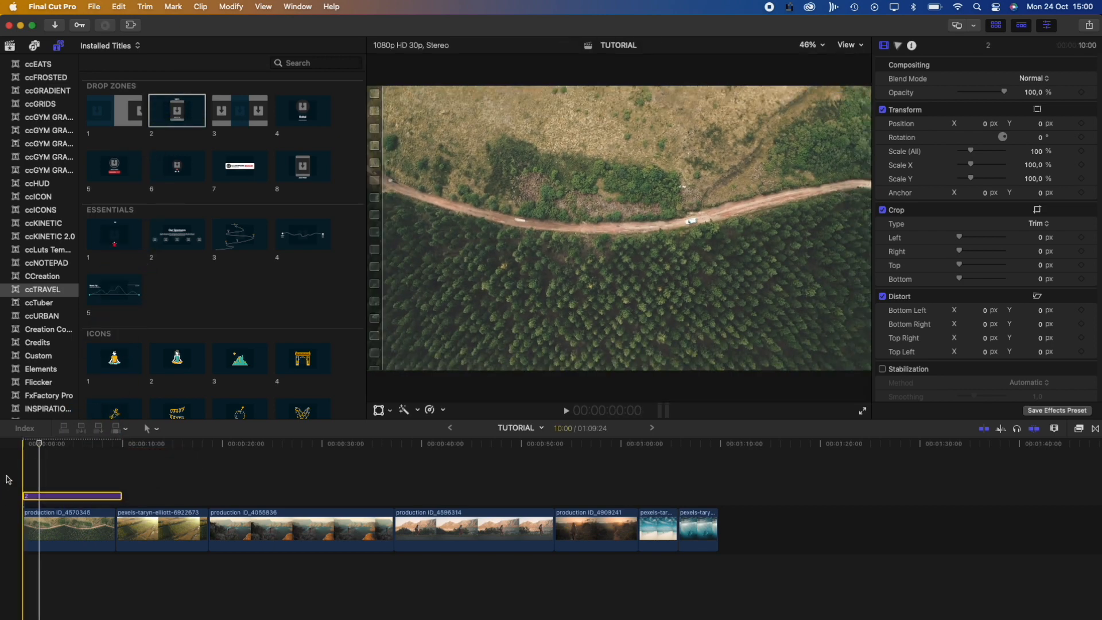
pyautogui.click(52, 446)
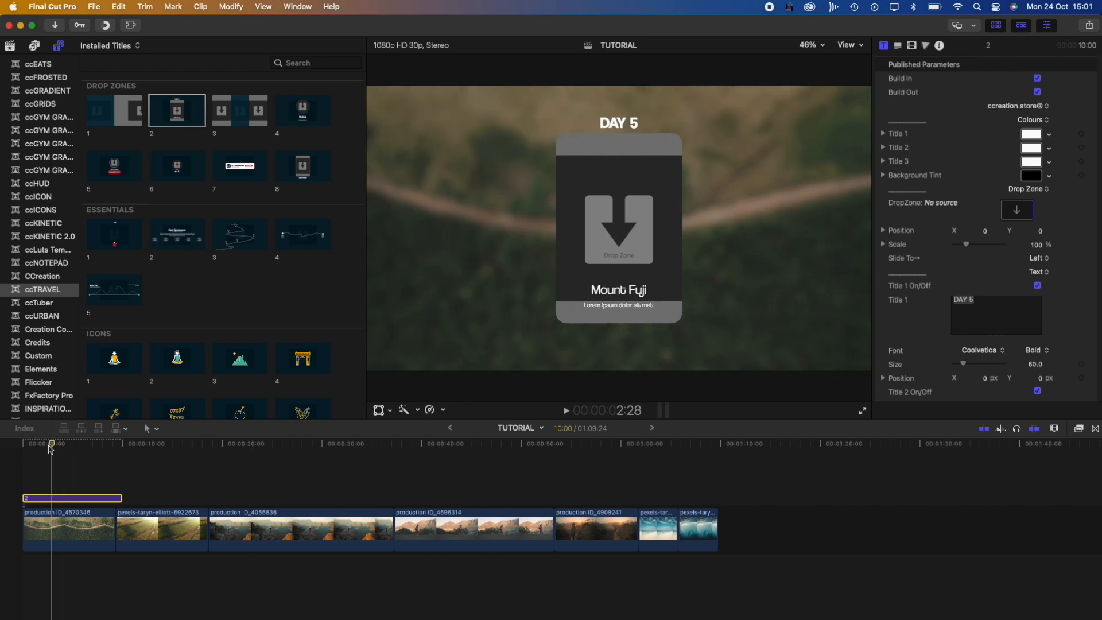
pyautogui.click(23, 445)
pyautogui.click(1037, 78)
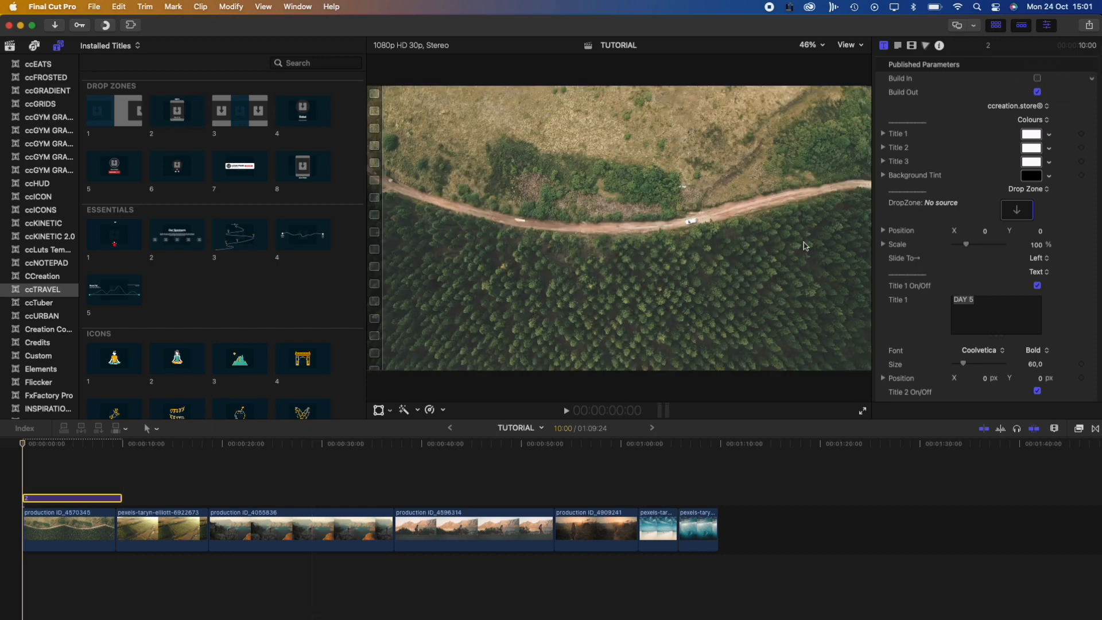
pyautogui.click(1037, 78)
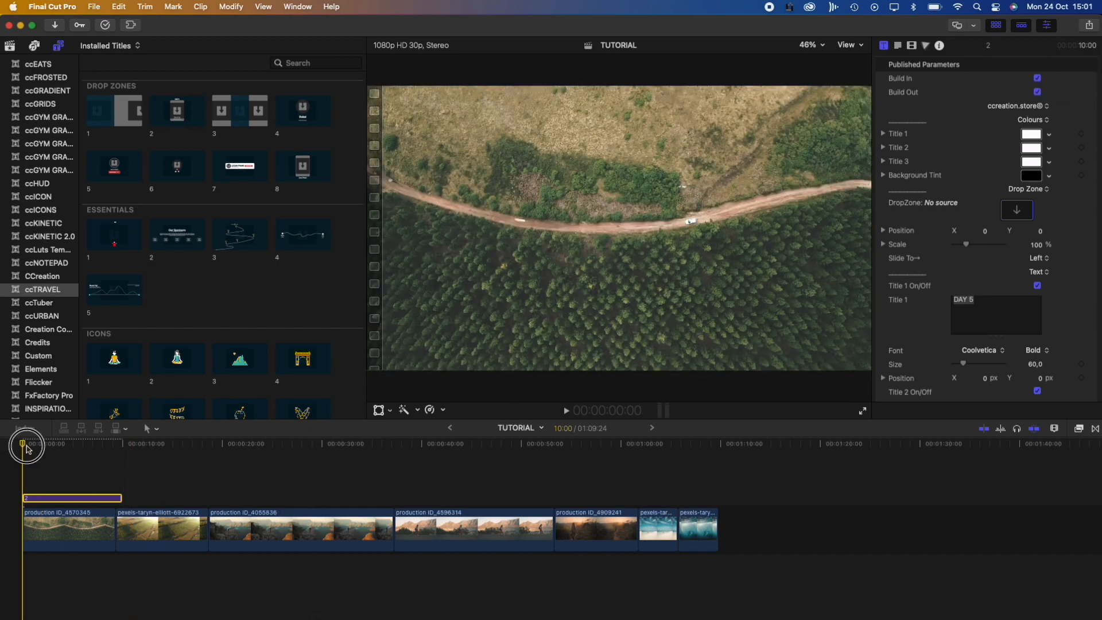
pyautogui.moveTo(23, 444); pyautogui.dragTo(63, 445)
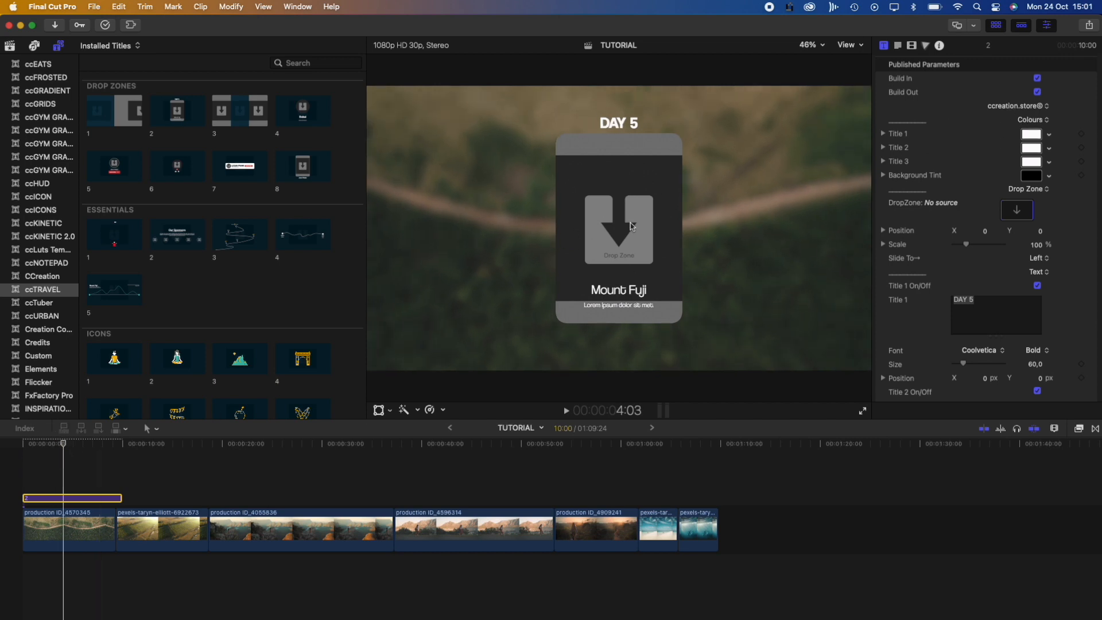
# Colour the DAY 5 heading lime green and start choosing the drop-zone footage
pyautogui.click(1024, 137)
pyautogui.click(47, 253)
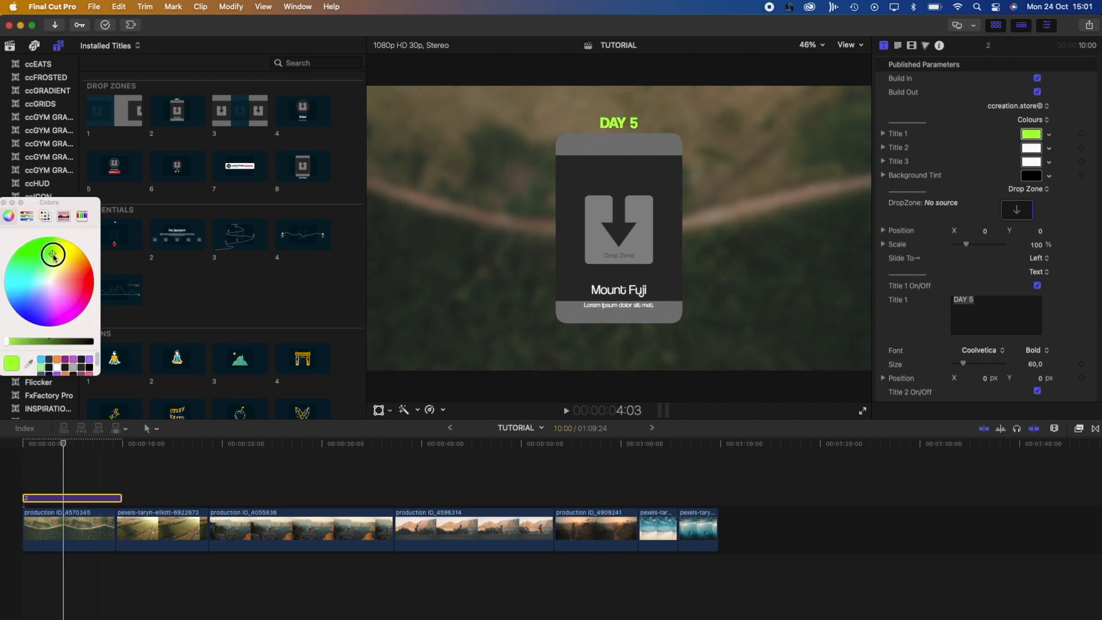
pyautogui.click(4, 202)
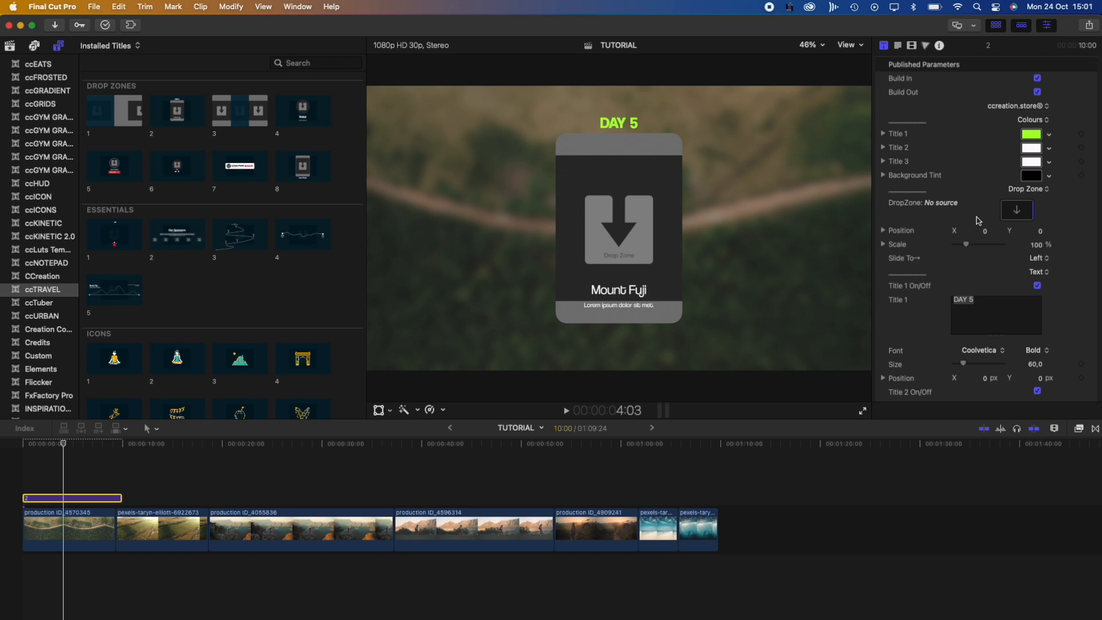
pyautogui.scroll(-2, 978, 220)
pyautogui.click(1012, 175)
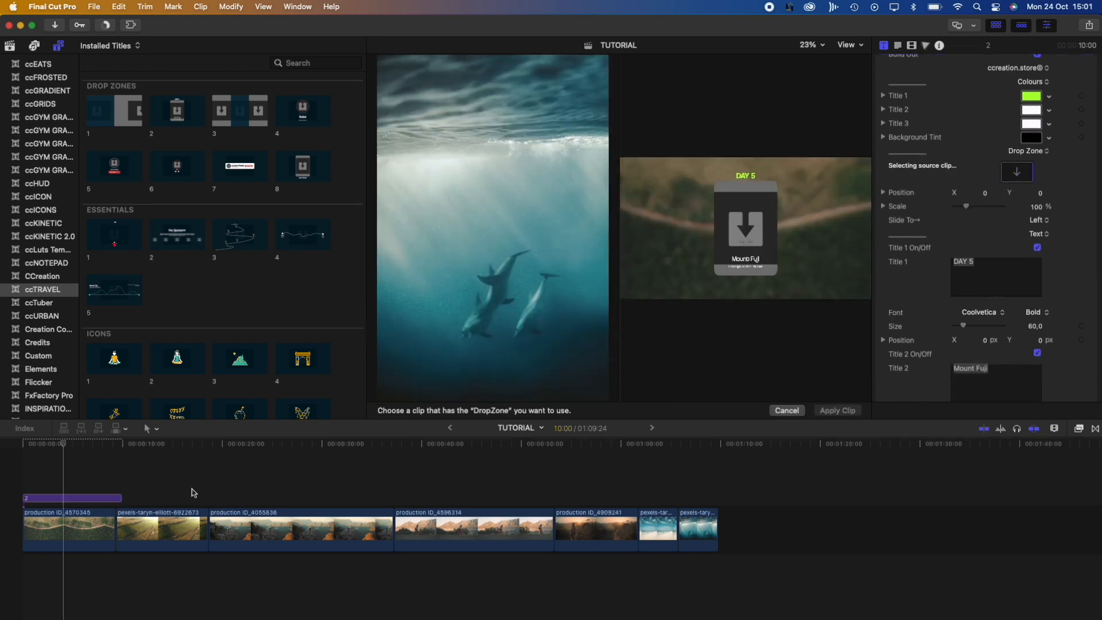
# Fill the title's drop zone with the beach clip
pyautogui.click(64, 445)
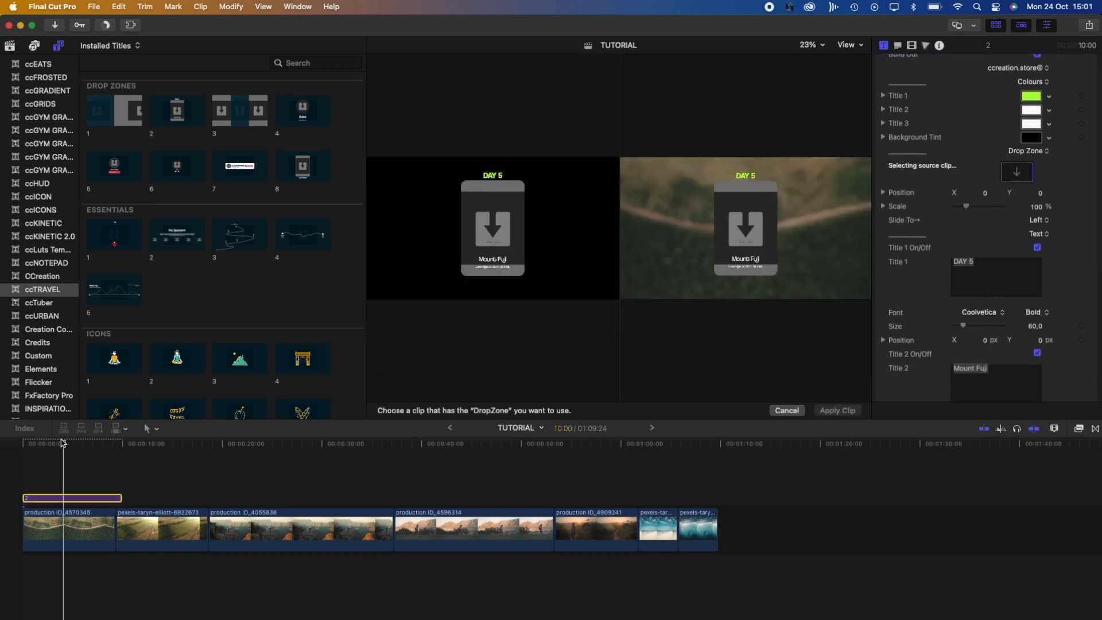
pyautogui.click(660, 526)
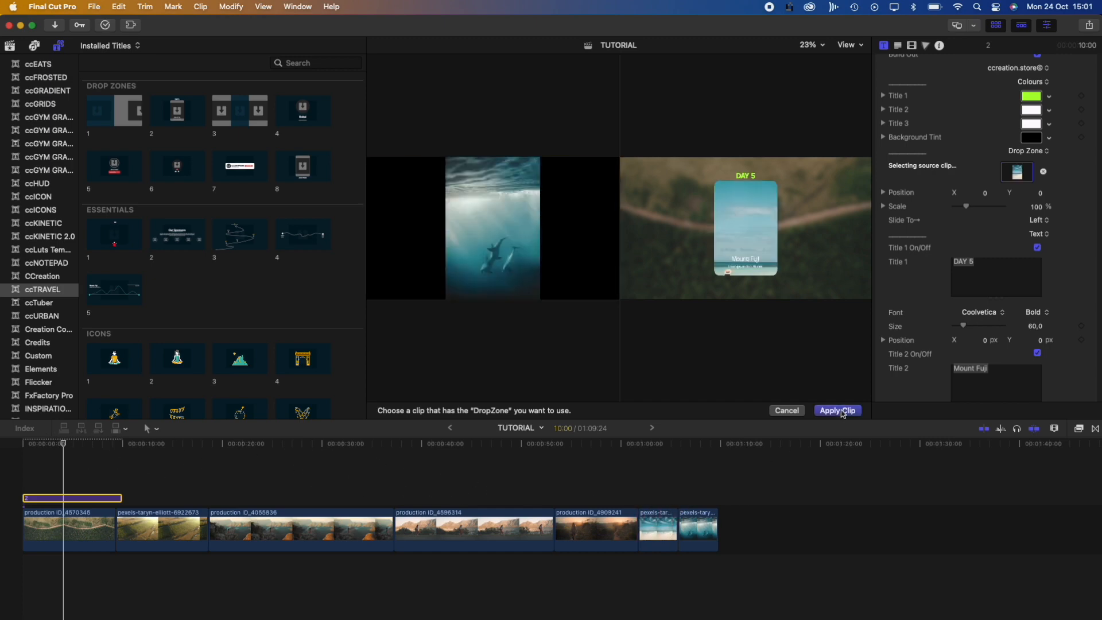
pyautogui.click(841, 410)
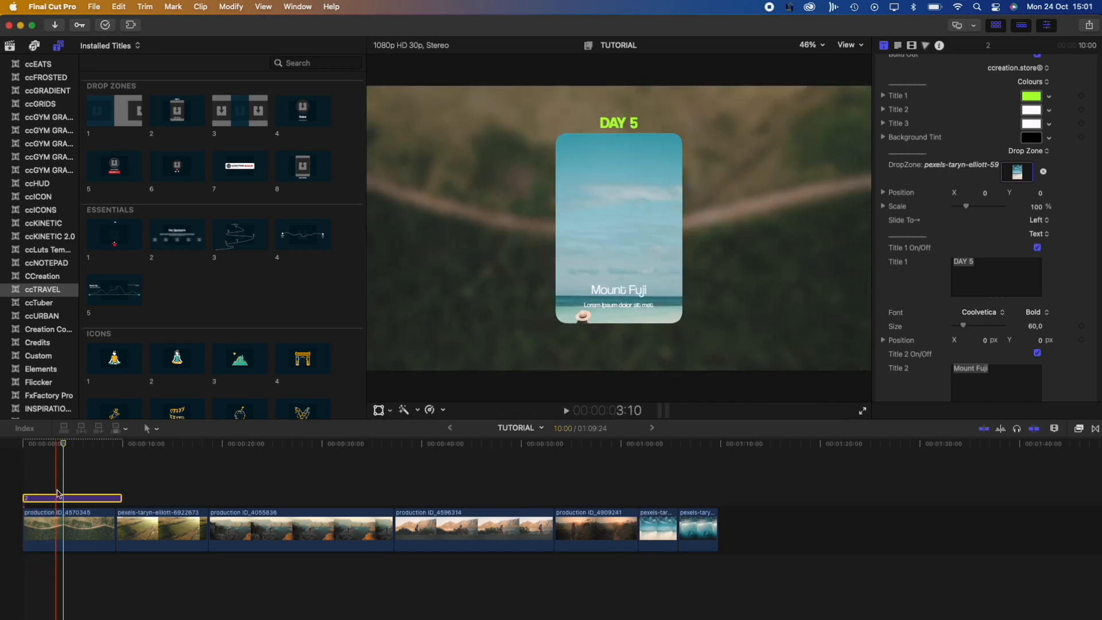
# Scale the beach image down to about 33.28% inside the DAY 5 card
pyautogui.click(624, 223)
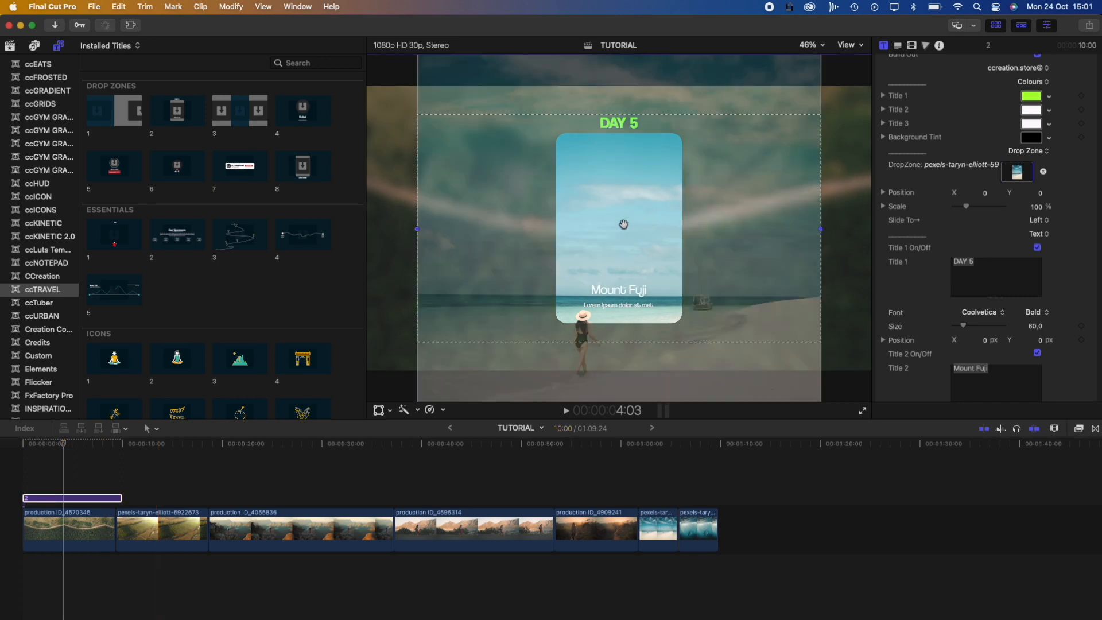
pyautogui.moveTo(417, 232); pyautogui.dragTo(555, 235)
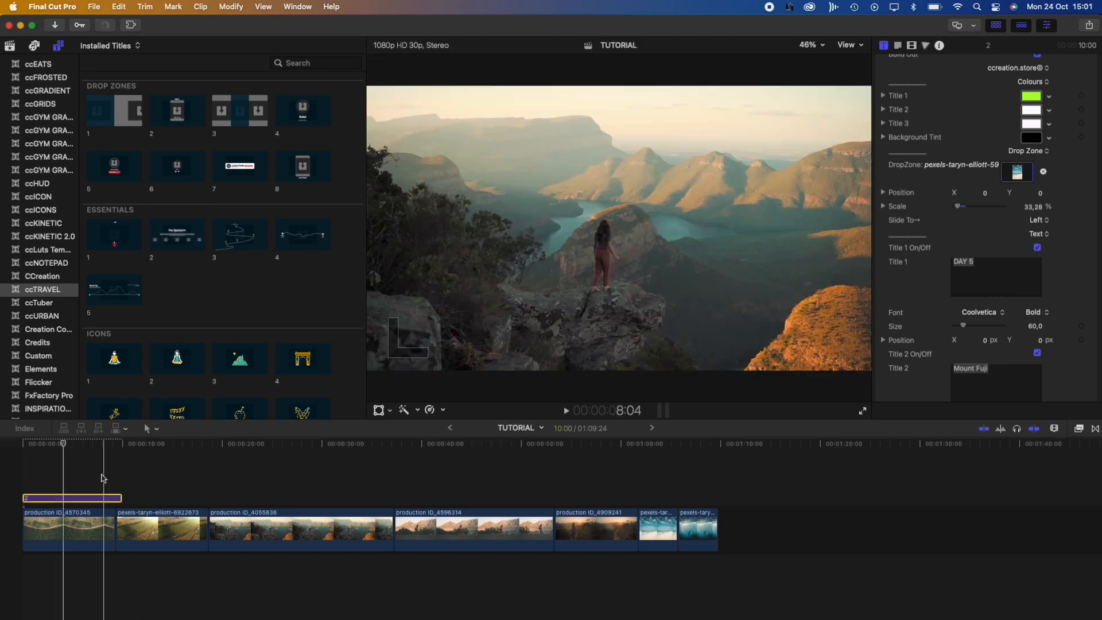
pyautogui.click(69, 498)
pyautogui.scroll(-5, 924, 215)
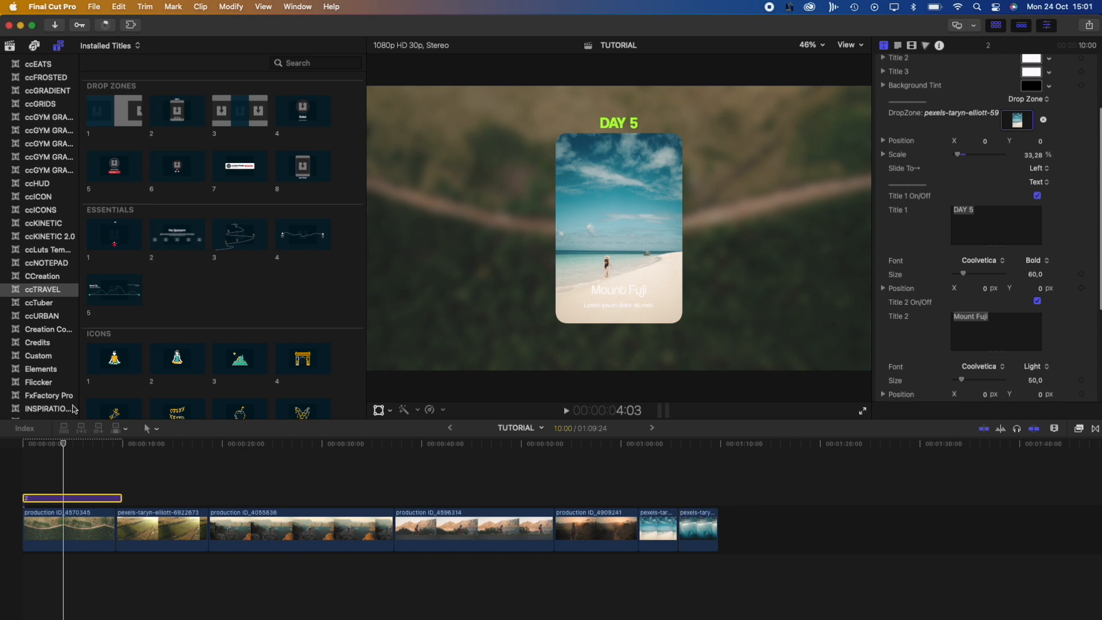
# Set the title's Slide To direction to Top and preview the animation
pyautogui.click(8, 450)
pyautogui.press('space')
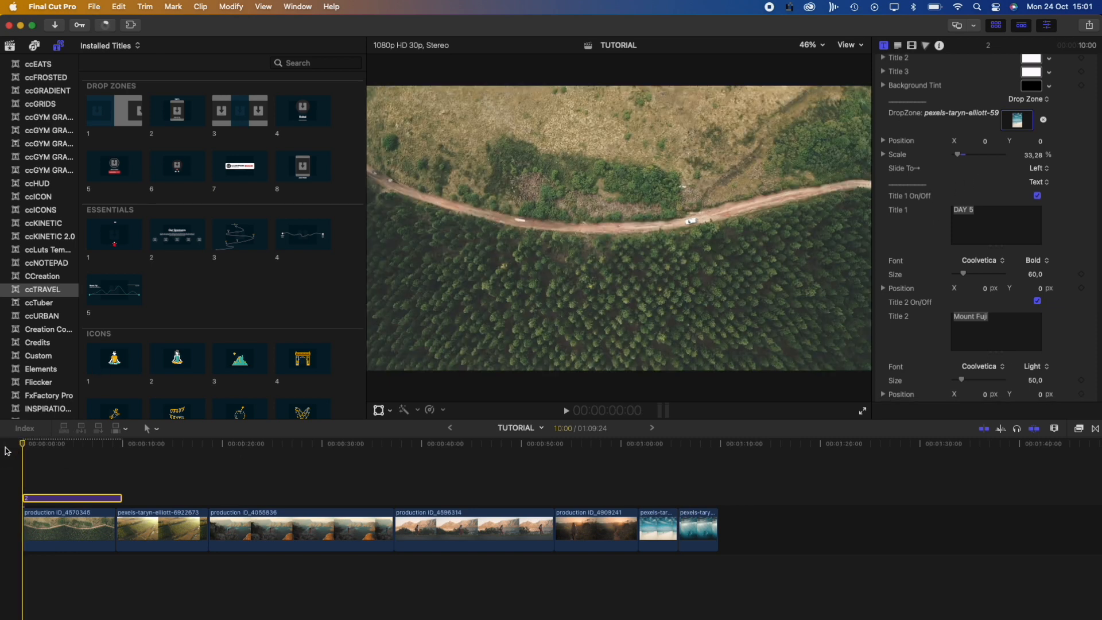
pyautogui.press('space')
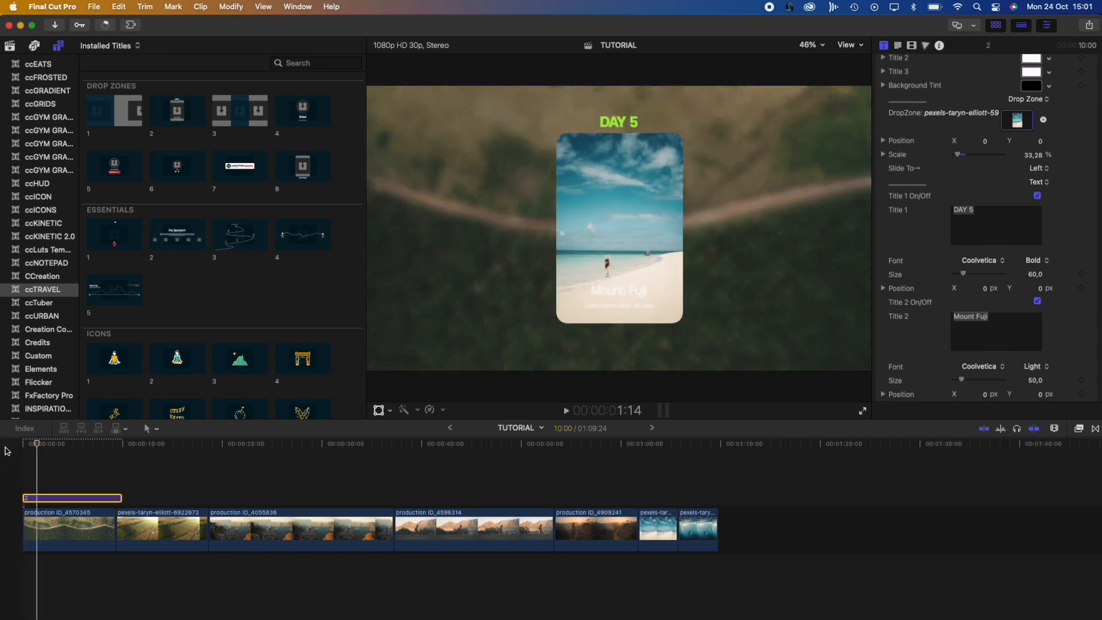
pyautogui.click(1041, 169)
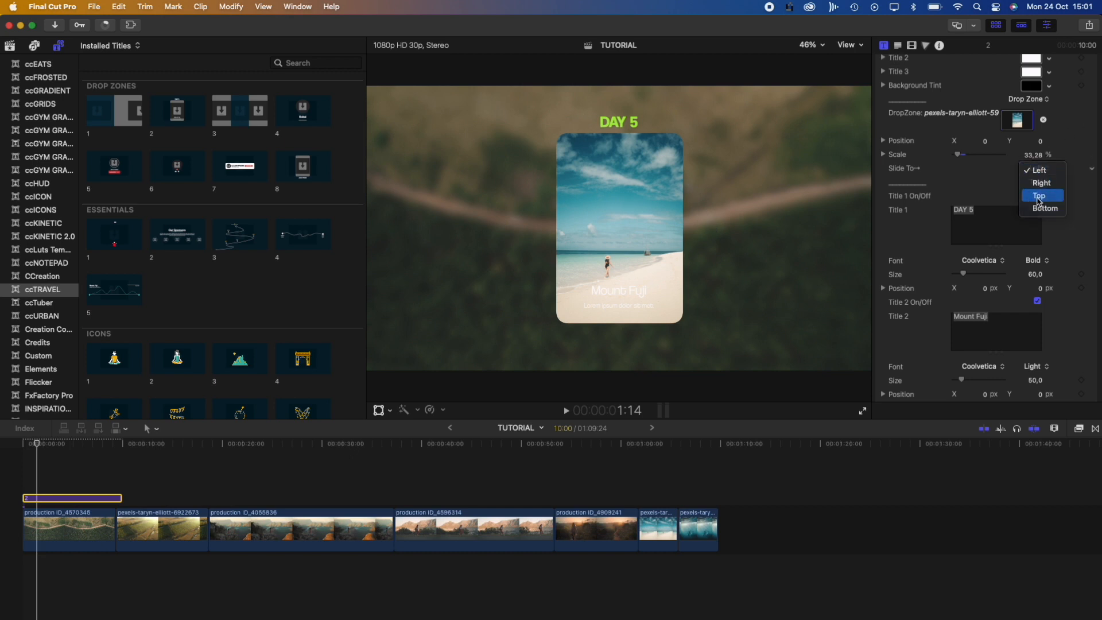
pyautogui.click(1038, 195)
pyautogui.click(26, 443)
pyautogui.press('space')
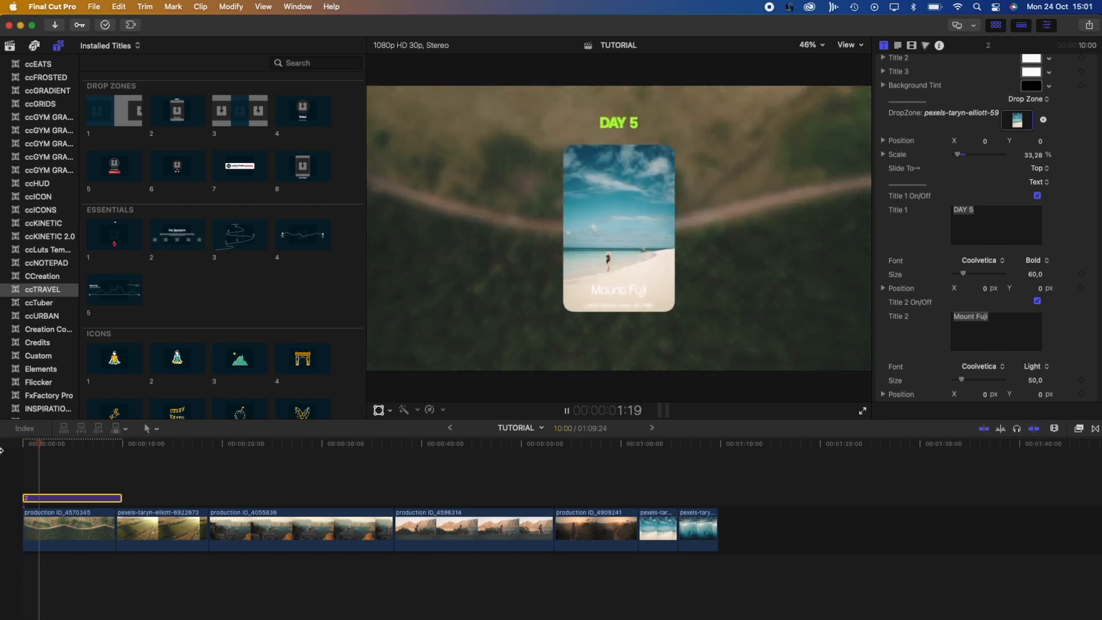
pyautogui.press('space')
# Set background tint opacity and blur to 0, then delete the drop-zone title
pyautogui.scroll(-5, 932, 215)
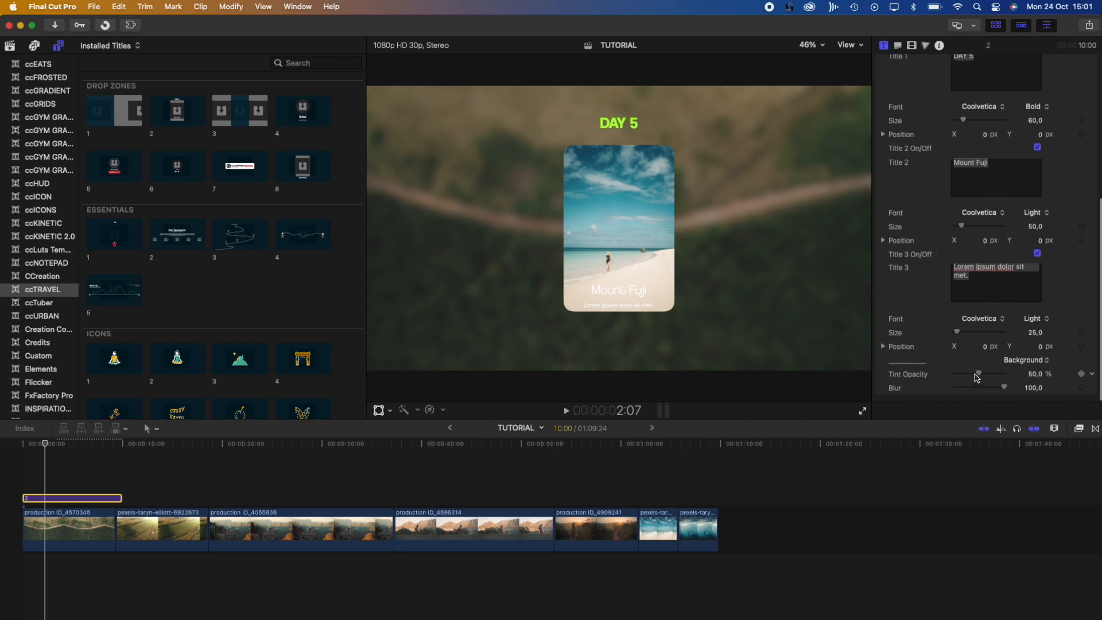
pyautogui.moveTo(977, 377); pyautogui.dragTo(881, 377)
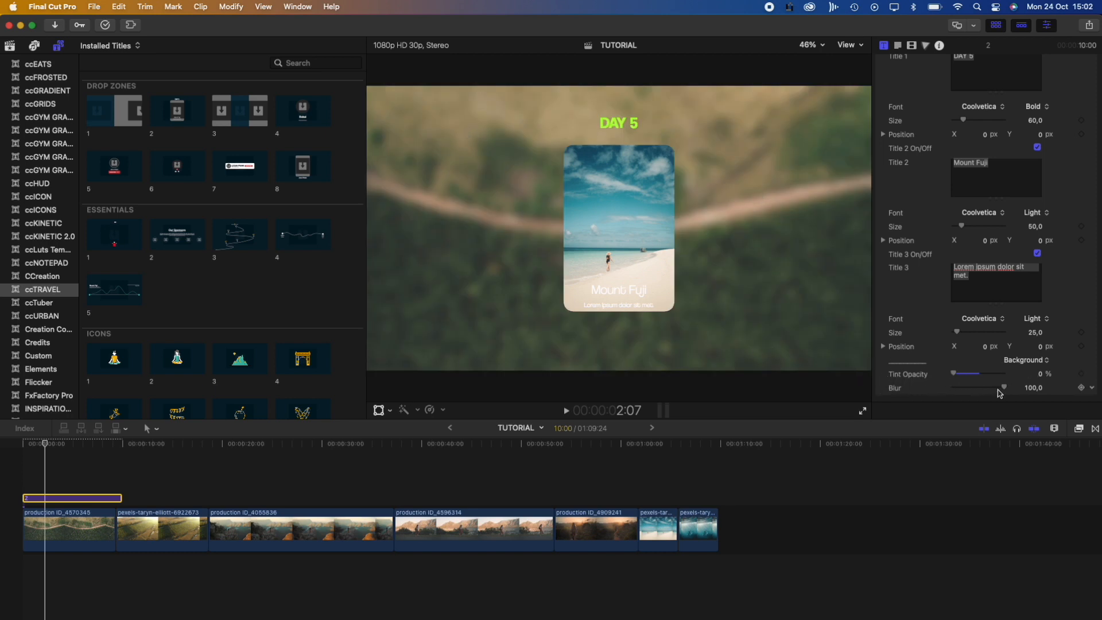
pyautogui.moveTo(1004, 391); pyautogui.dragTo(874, 390)
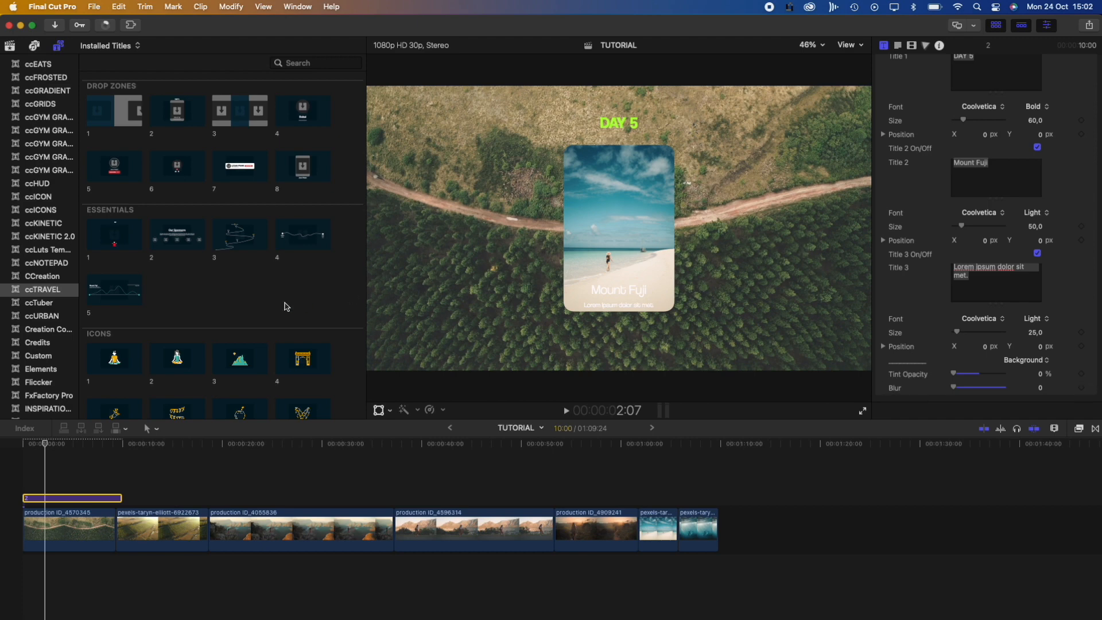
pyautogui.press('Delete')
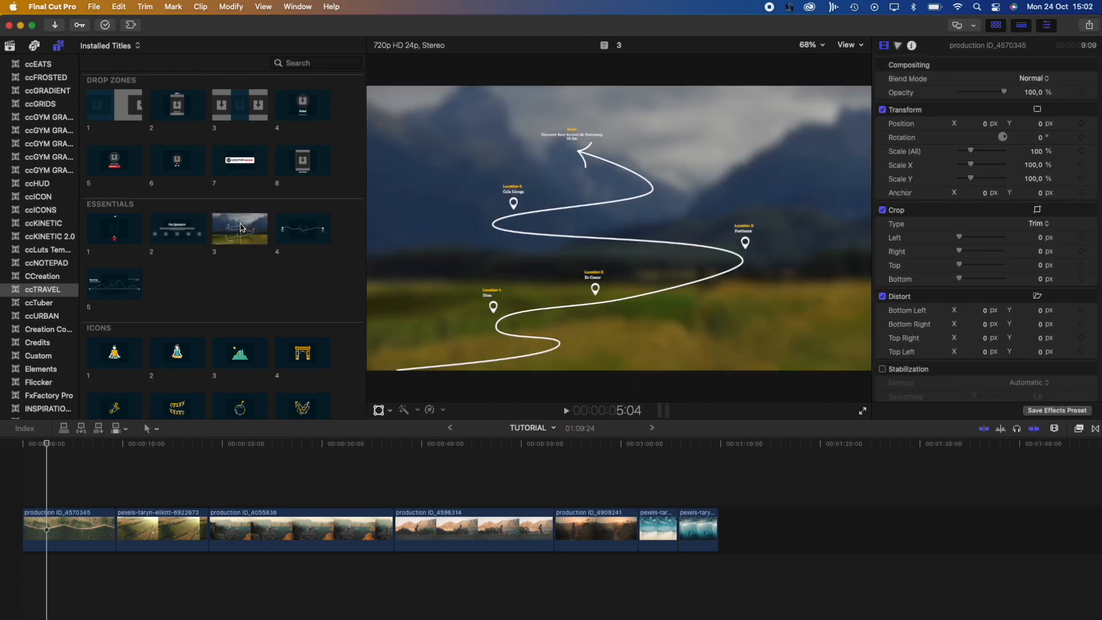
# Add Essentials title 3 route map above the first clip and play it
pyautogui.moveTo(241, 227); pyautogui.dragTo(49, 498)
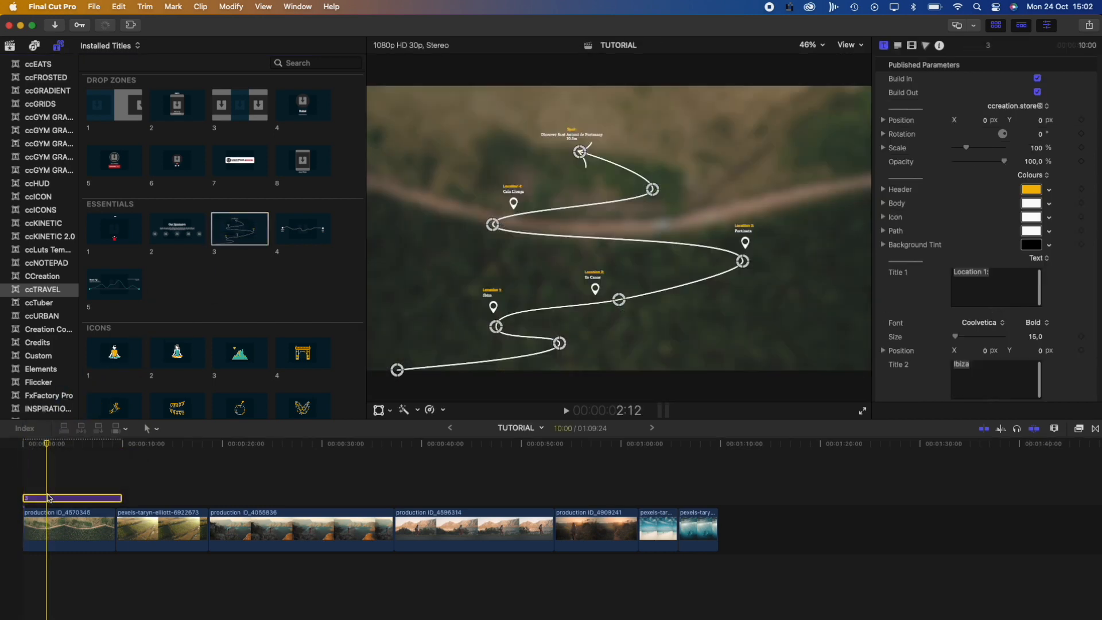
pyautogui.moveTo(48, 446); pyautogui.dragTo(19, 450)
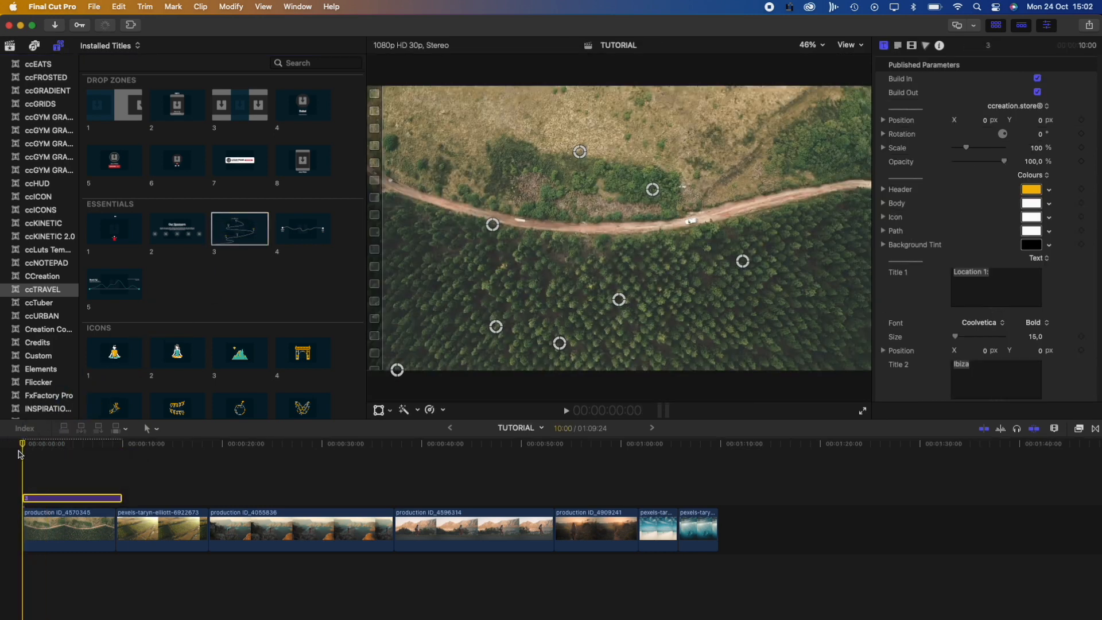
pyautogui.press('space')
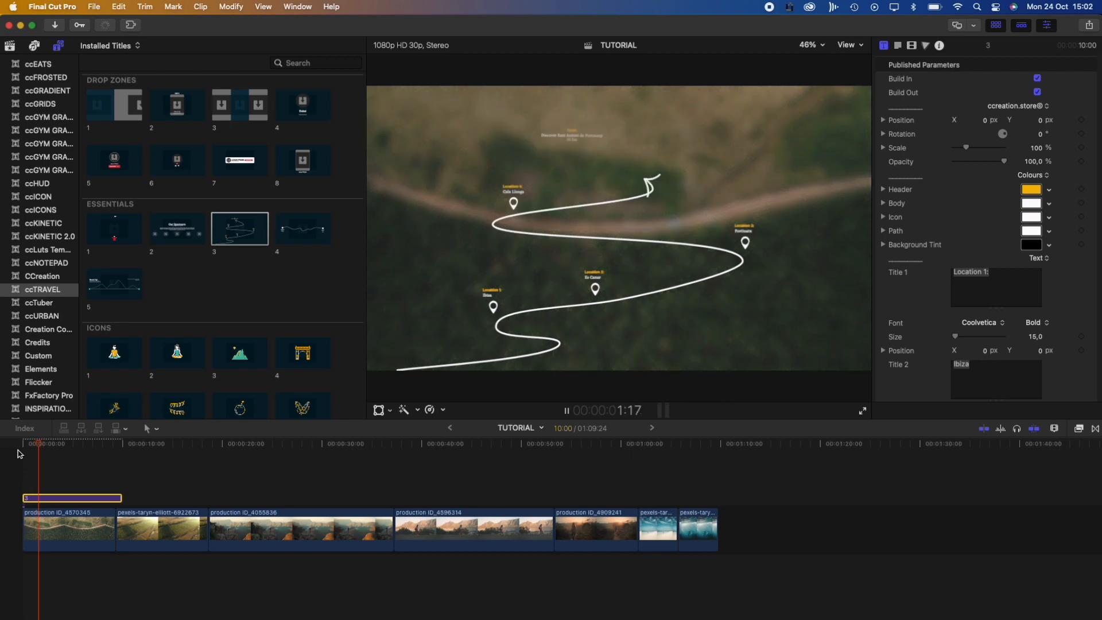
pyautogui.press('space')
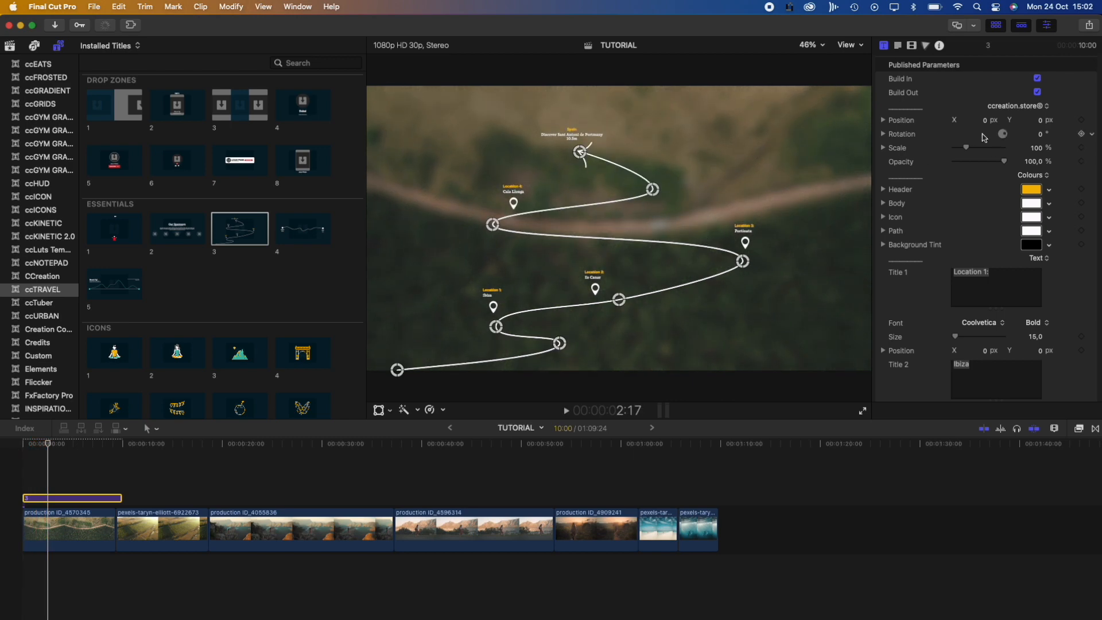
pyautogui.scroll(-5, 977, 168)
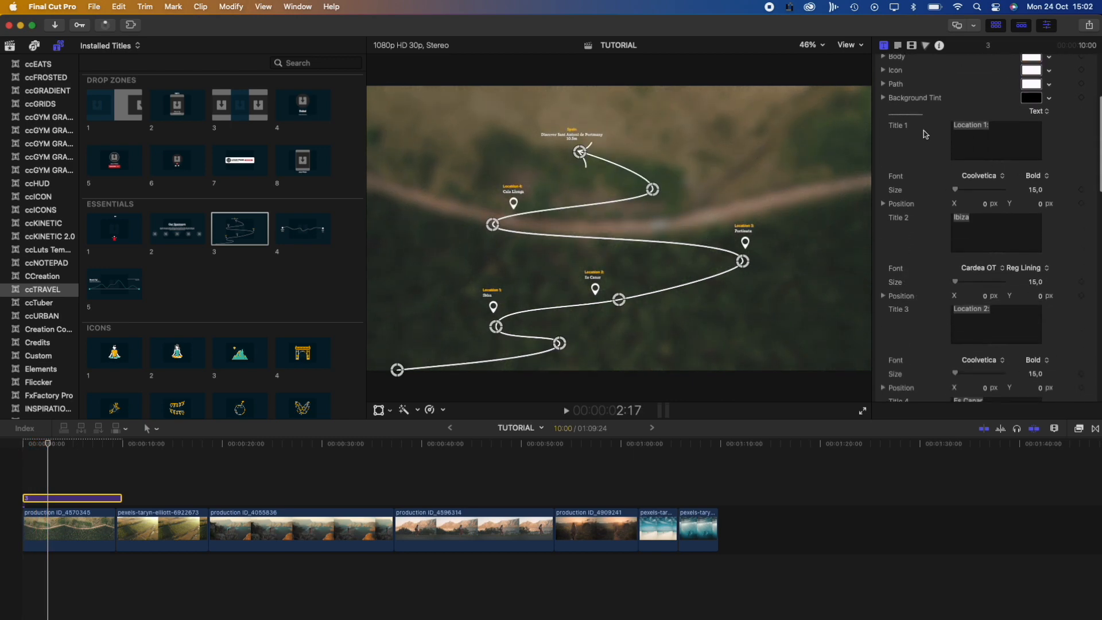
pyautogui.scroll(-4, 914, 206)
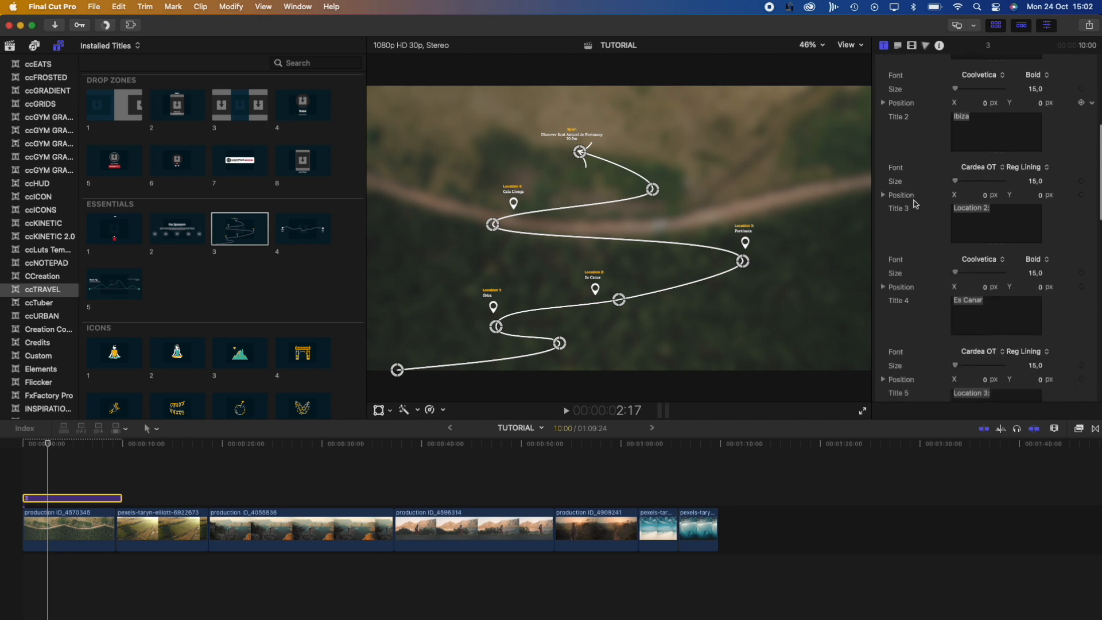
pyautogui.scroll(-20, 919, 137)
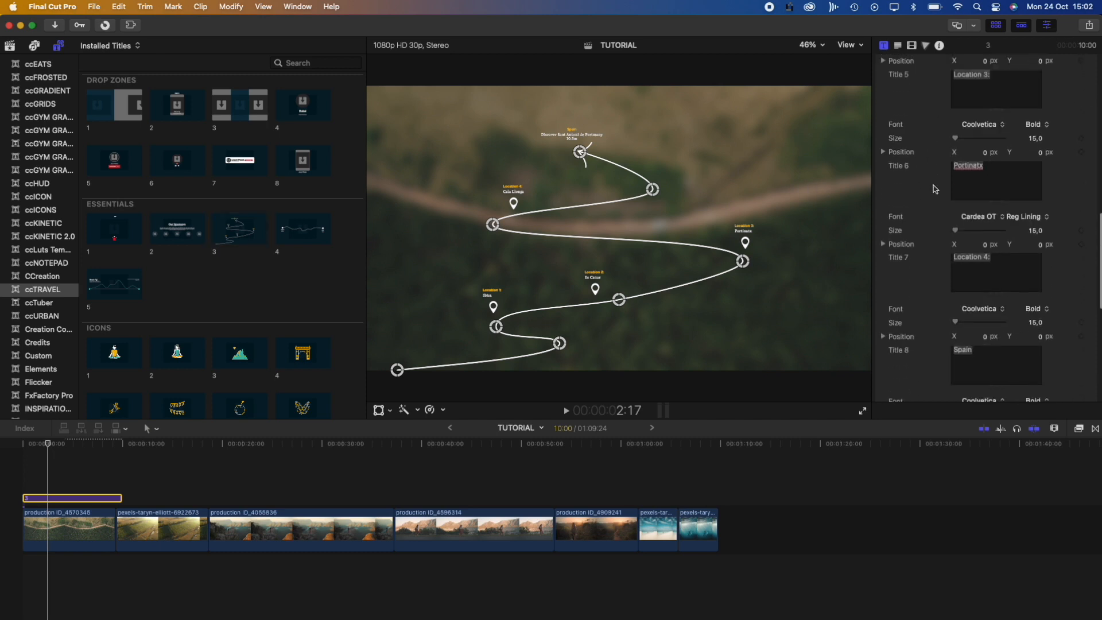
pyautogui.scroll(-3, 925, 184)
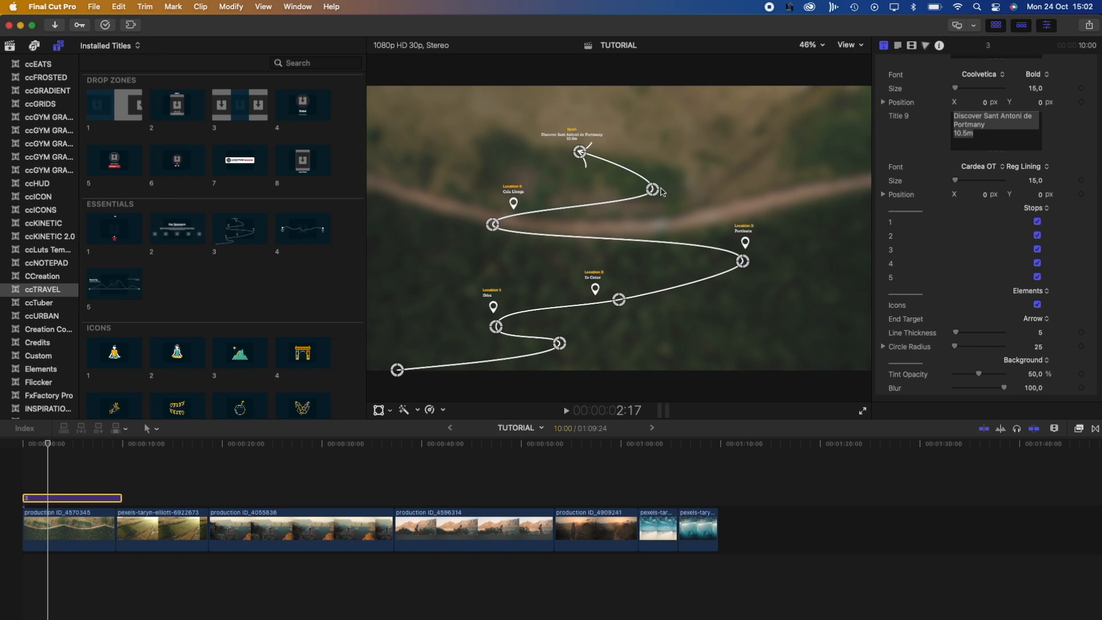
# Reshape the route by moving a stop point, the arrow end, and Locations 1–3
pyautogui.moveTo(654, 191)
pyautogui.mouseDown()
pyautogui.moveTo(737, 167)
pyautogui.moveTo(638, 186)
pyautogui.mouseUp()
pyautogui.moveTo(579, 151); pyautogui.dragTo(773, 155)
pyautogui.moveTo(743, 261); pyautogui.dragTo(789, 262)
pyautogui.moveTo(619, 299); pyautogui.dragTo(730, 330)
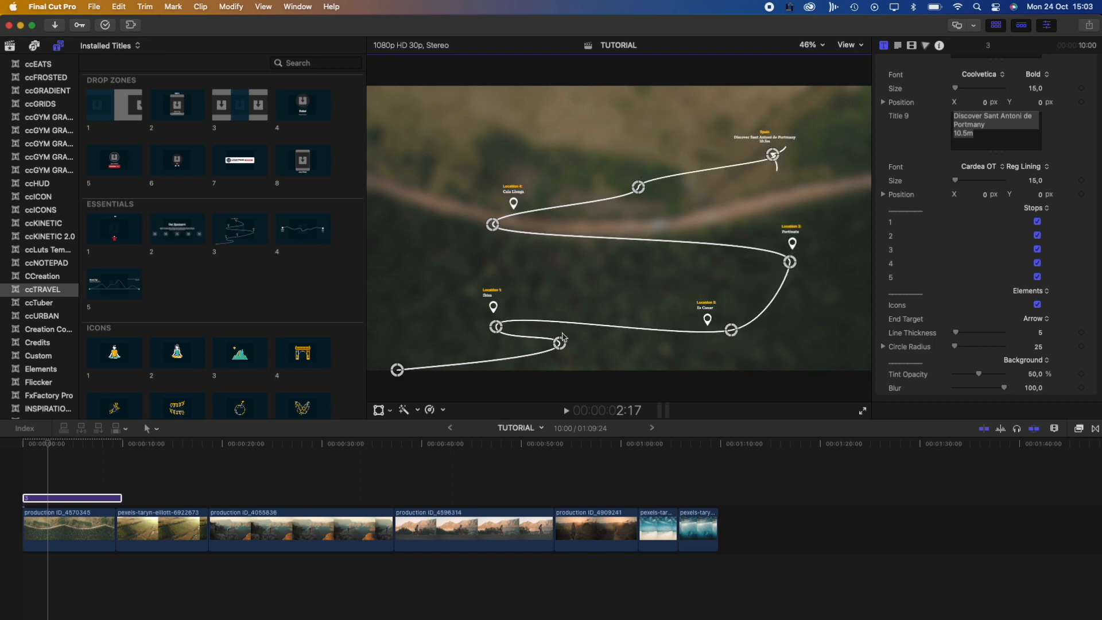
pyautogui.moveTo(497, 330); pyautogui.dragTo(491, 263)
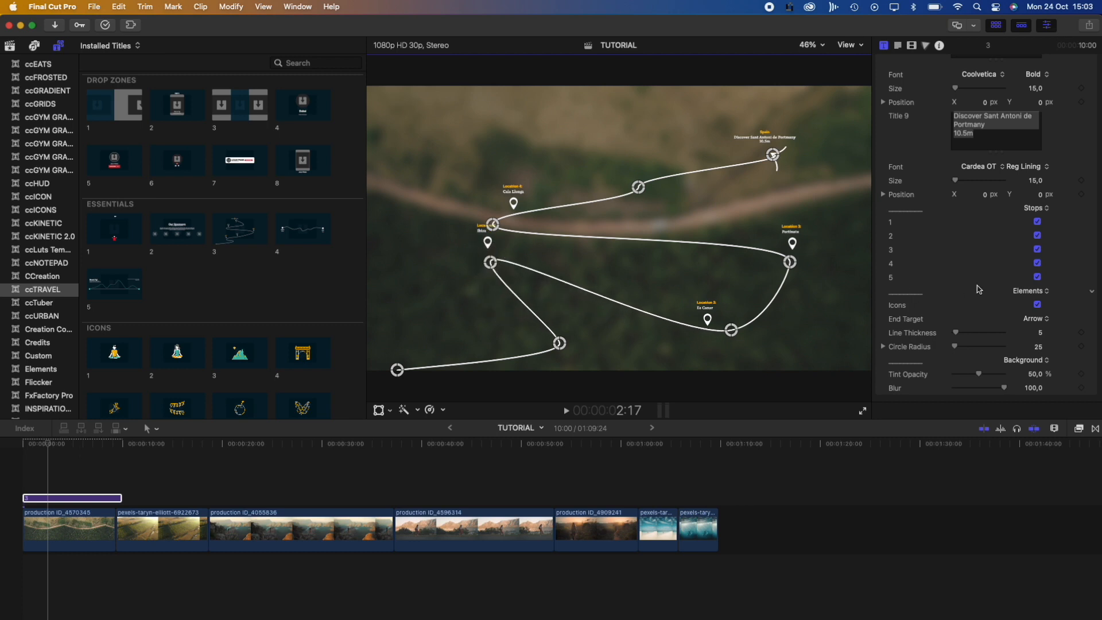
# Hide route stop markers and end the route with an enlarged circle instead of an arrow
pyautogui.click(1037, 250)
pyautogui.click(1037, 263)
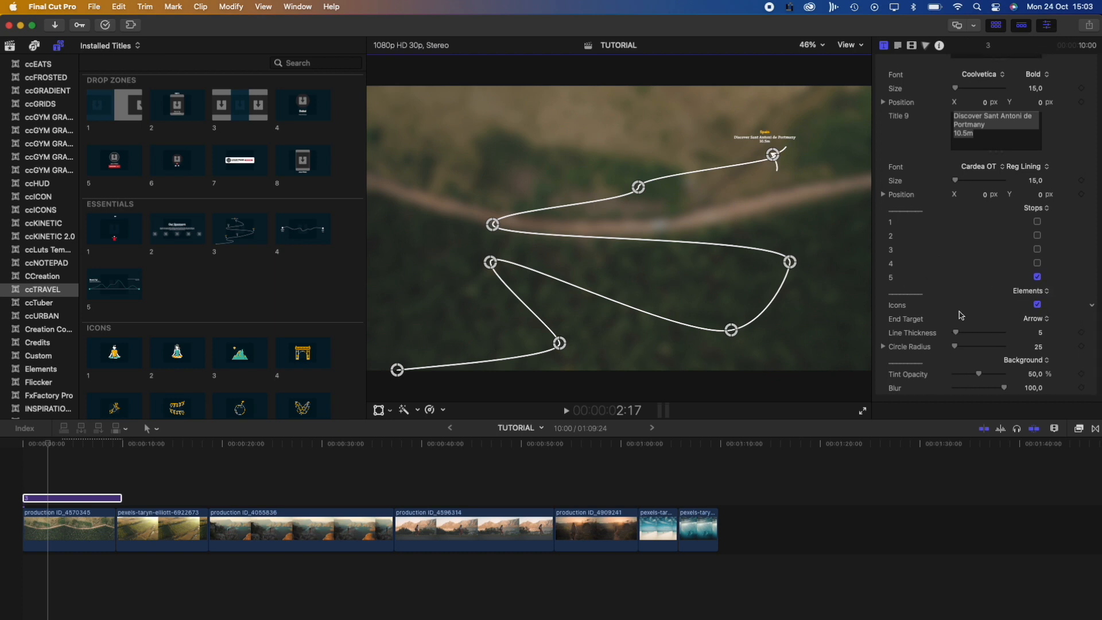
pyautogui.click(1035, 318)
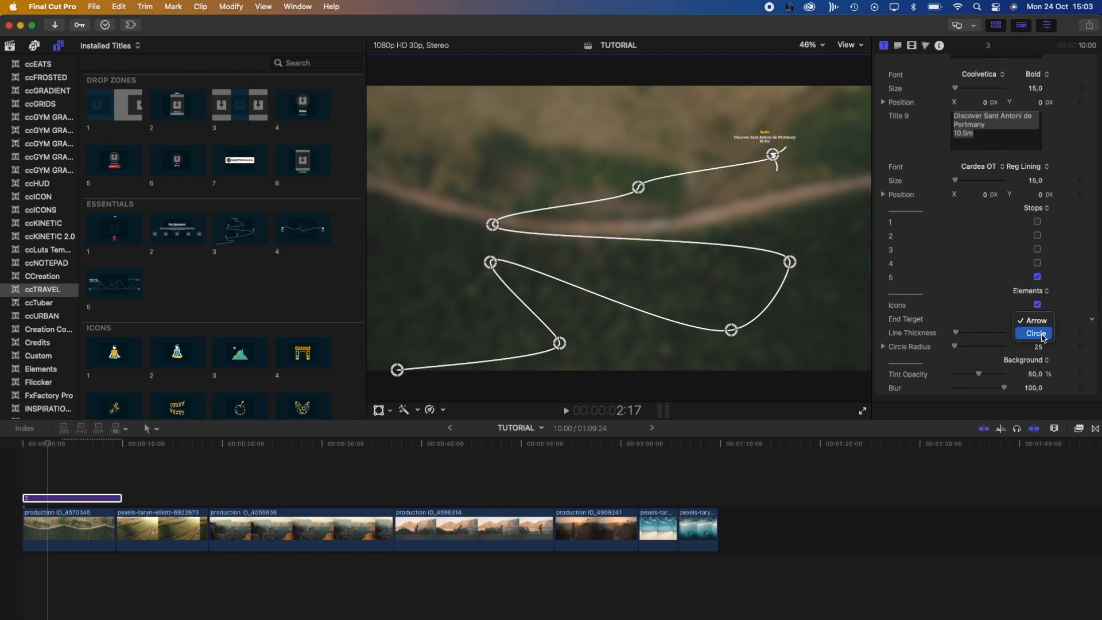
pyautogui.click(1043, 338)
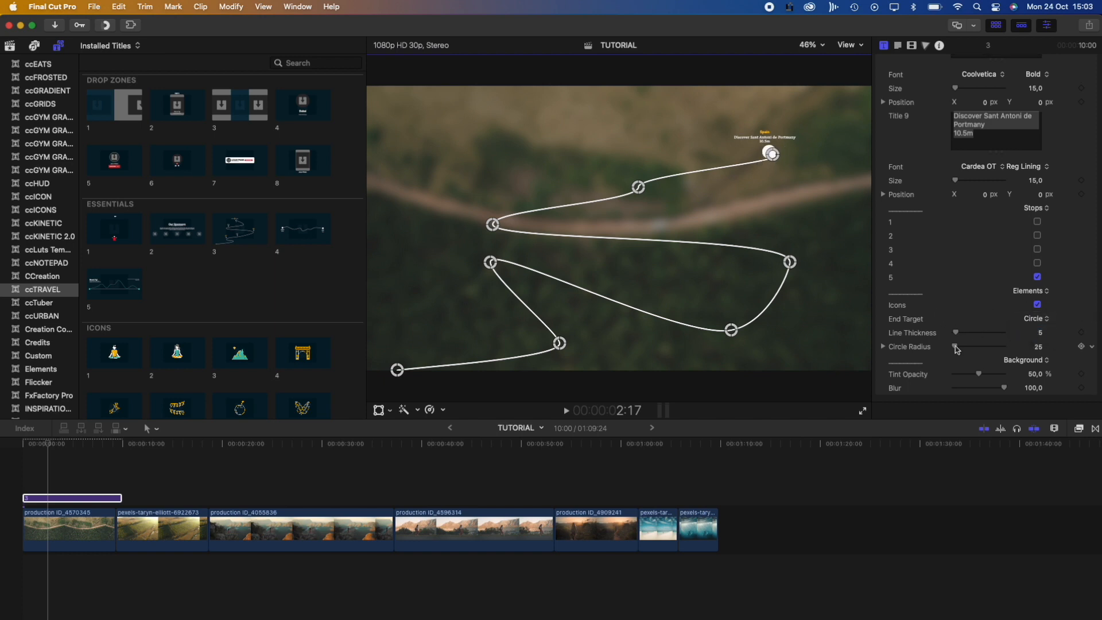
pyautogui.moveTo(955, 349); pyautogui.dragTo(936, 388)
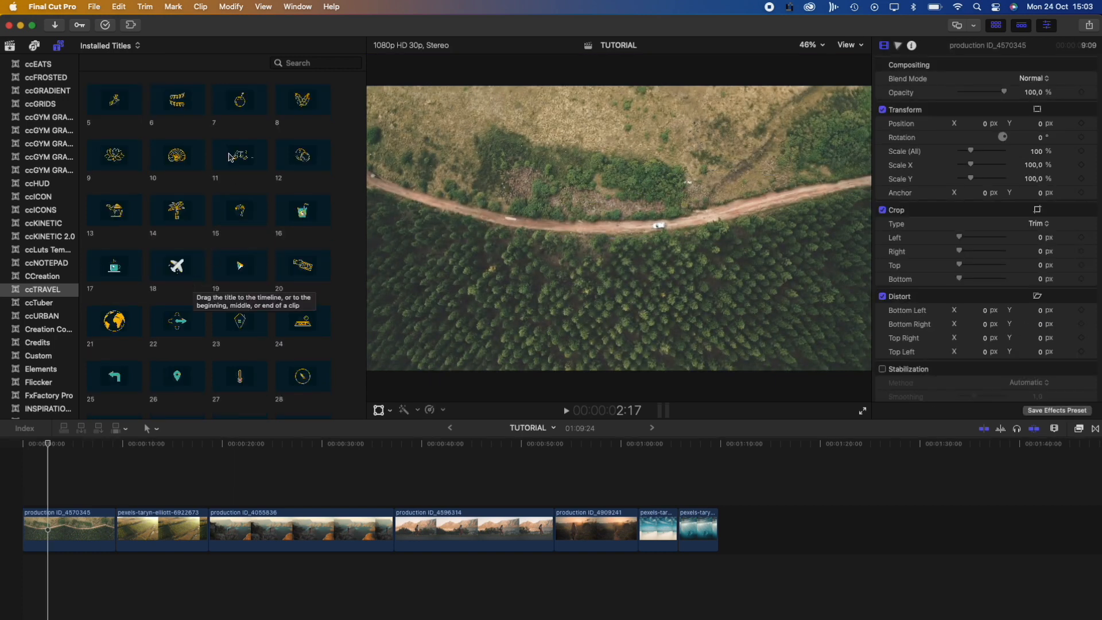
pyautogui.scroll(4, 229, 157)
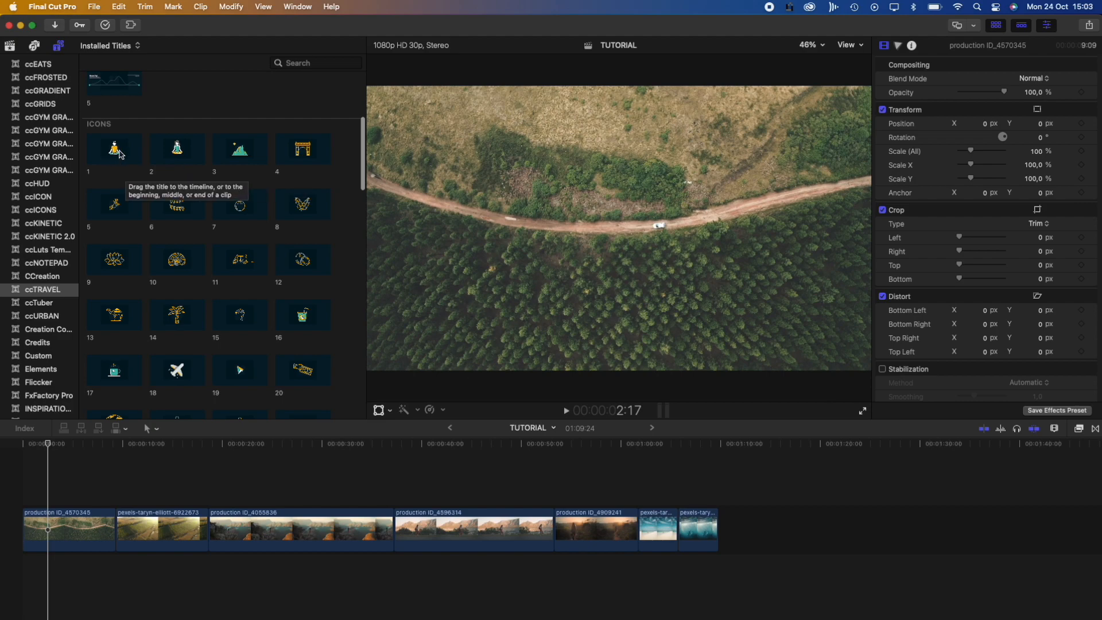
# Add the yoga-figure ICONS title 1 over production ID_4055836 and move it right of centre
pyautogui.moveTo(119, 153); pyautogui.dragTo(242, 486)
pyautogui.moveTo(48, 445); pyautogui.dragTo(243, 463)
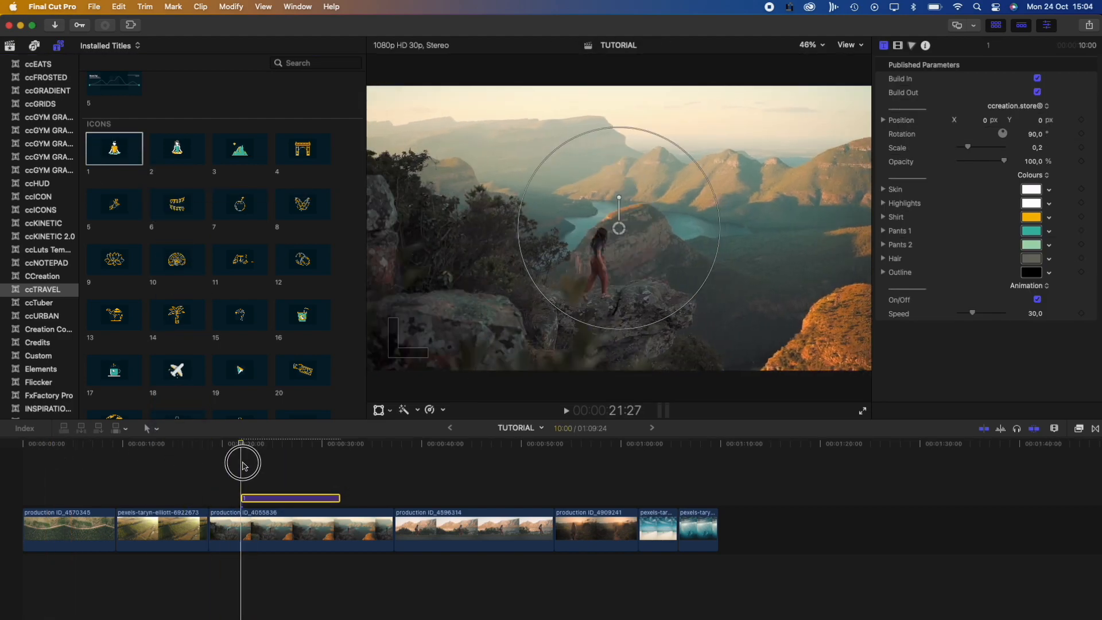
pyautogui.press('space')
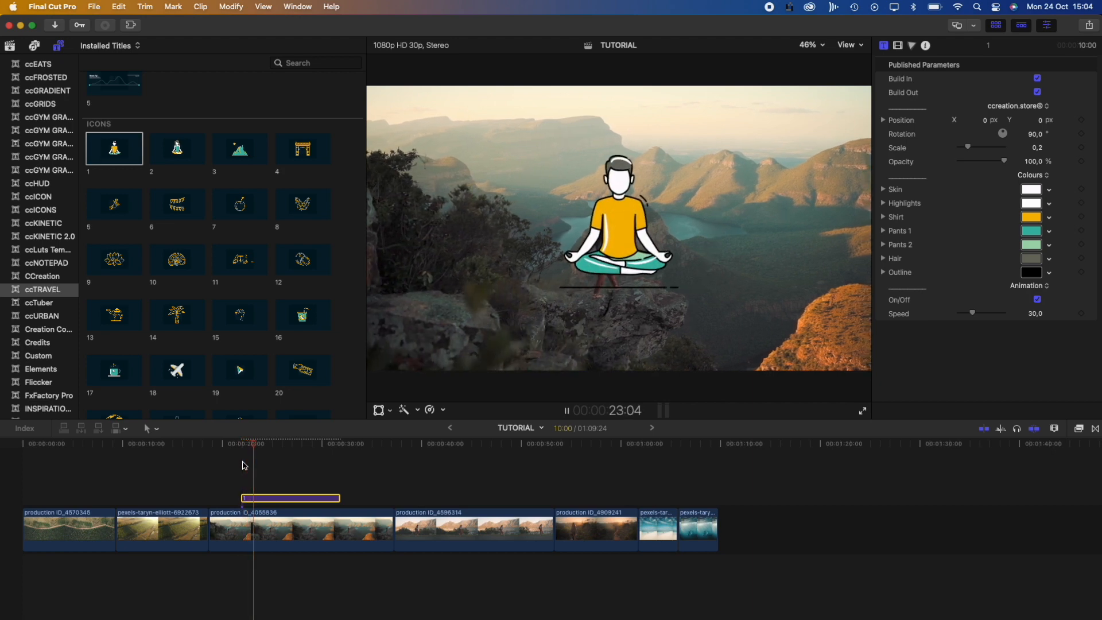
pyautogui.press('space')
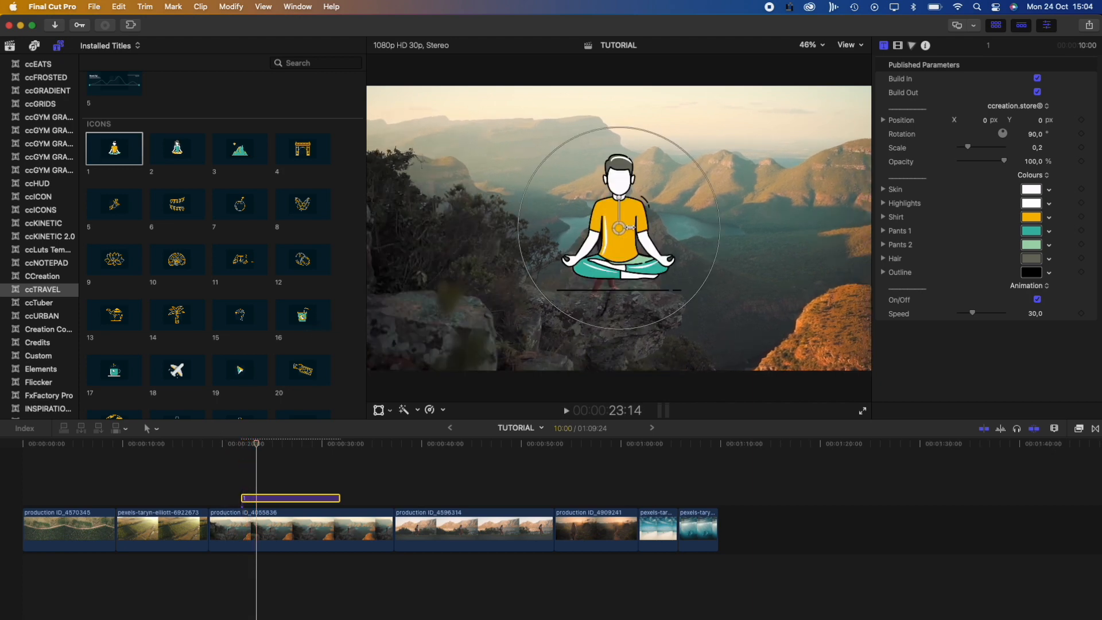
pyautogui.moveTo(624, 228); pyautogui.dragTo(772, 195)
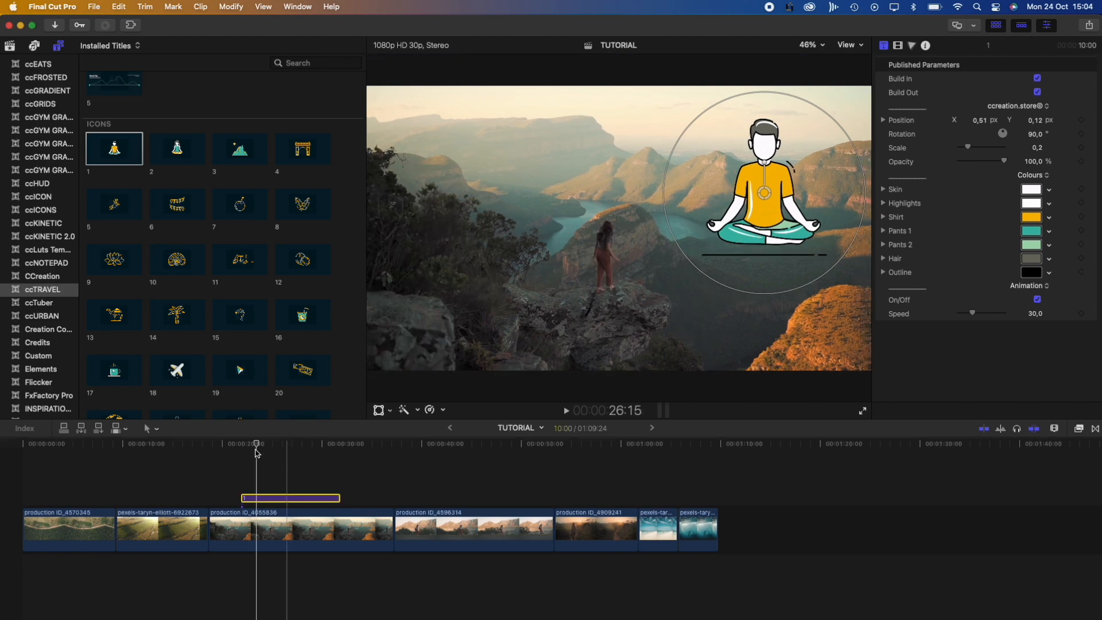
pyautogui.press('space')
pyautogui.press('space')
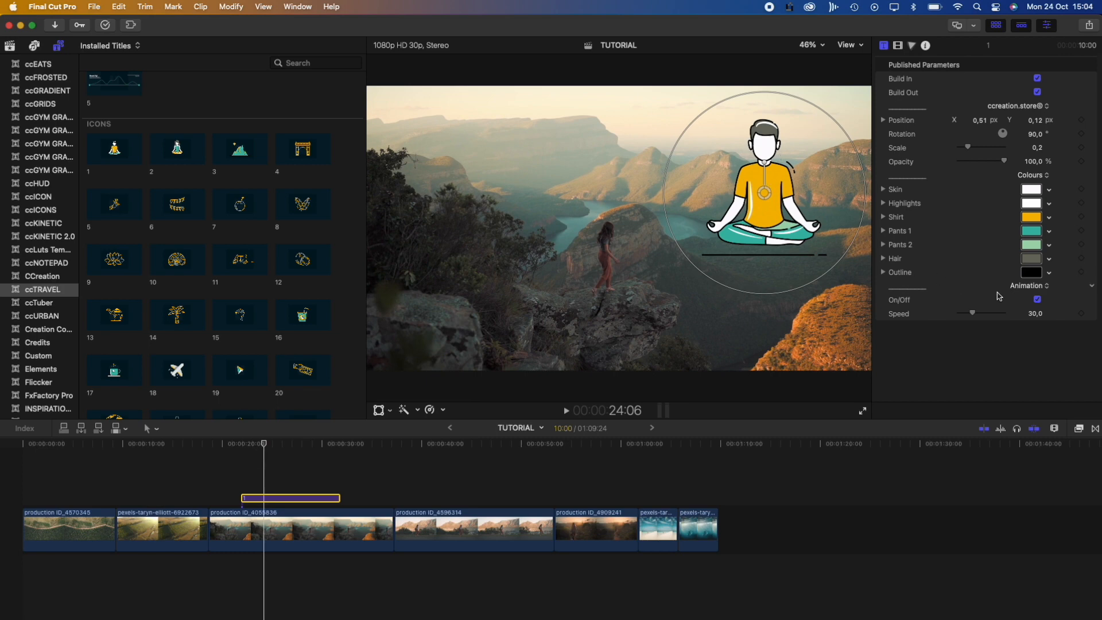
# Set the figure's animation speed to 80, preview it, then delete the icon title
pyautogui.click(1037, 300)
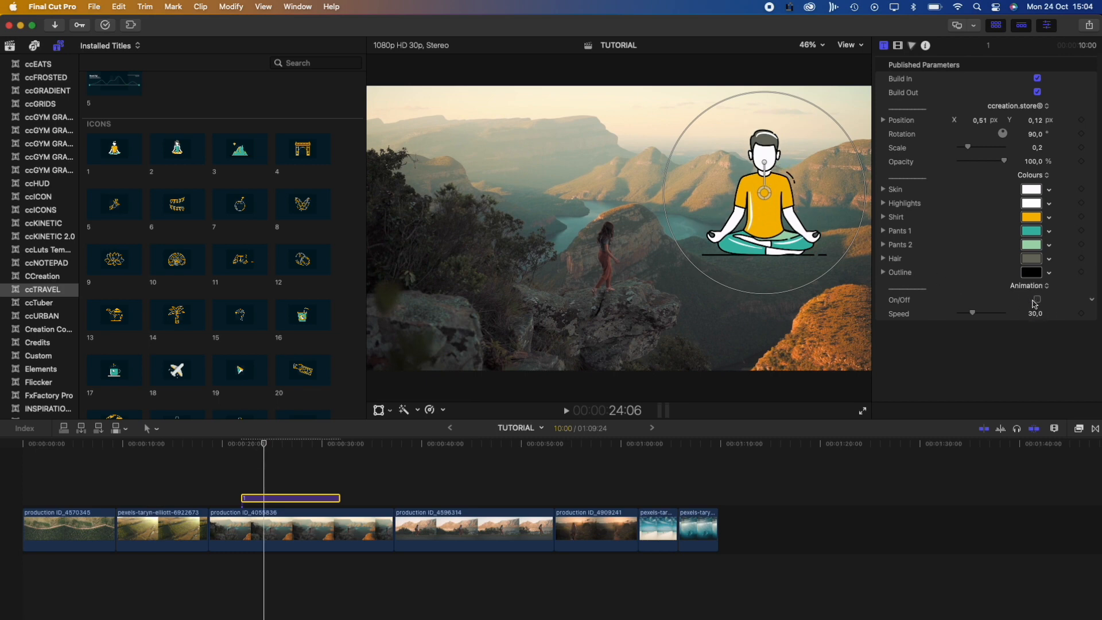
pyautogui.click(1037, 300)
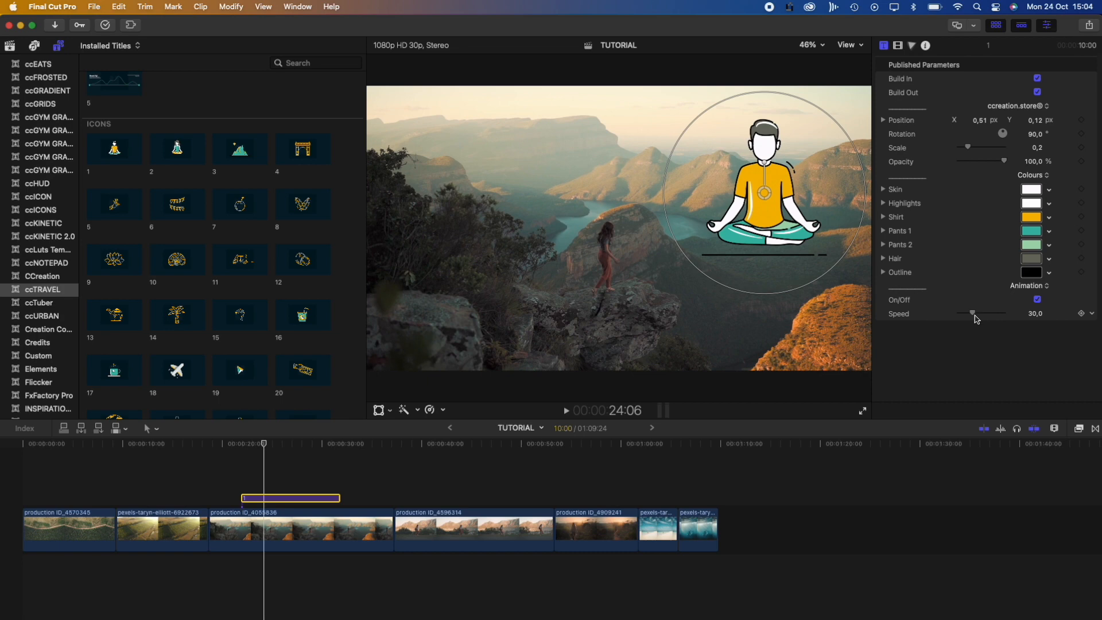
pyautogui.moveTo(976, 319); pyautogui.dragTo(992, 319)
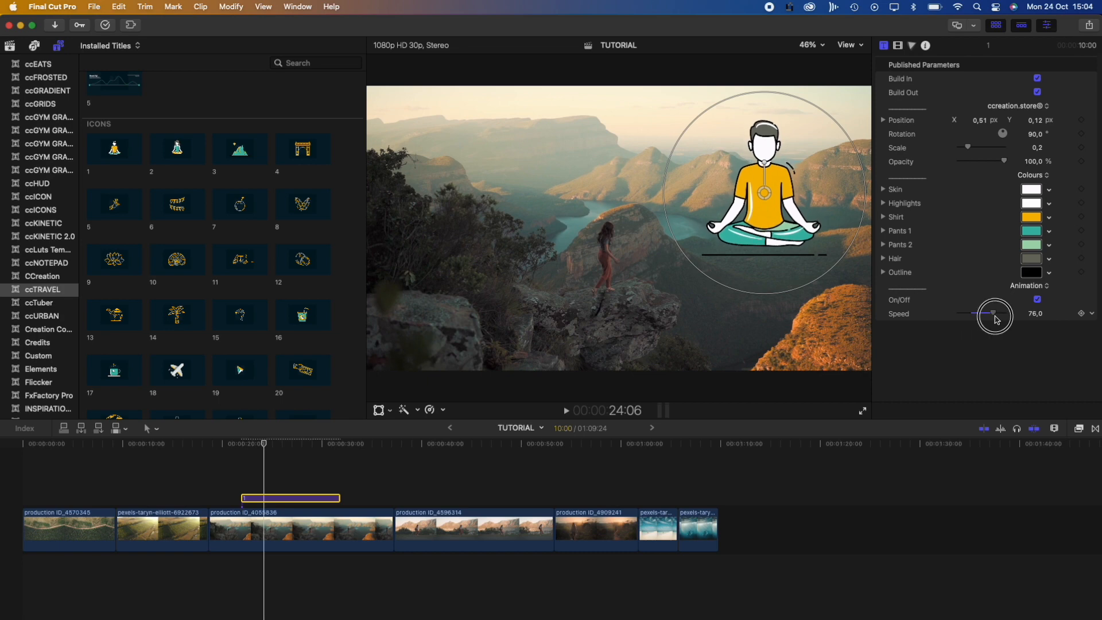
pyautogui.click(1030, 315)
pyautogui.write('80')
pyautogui.press('Return')
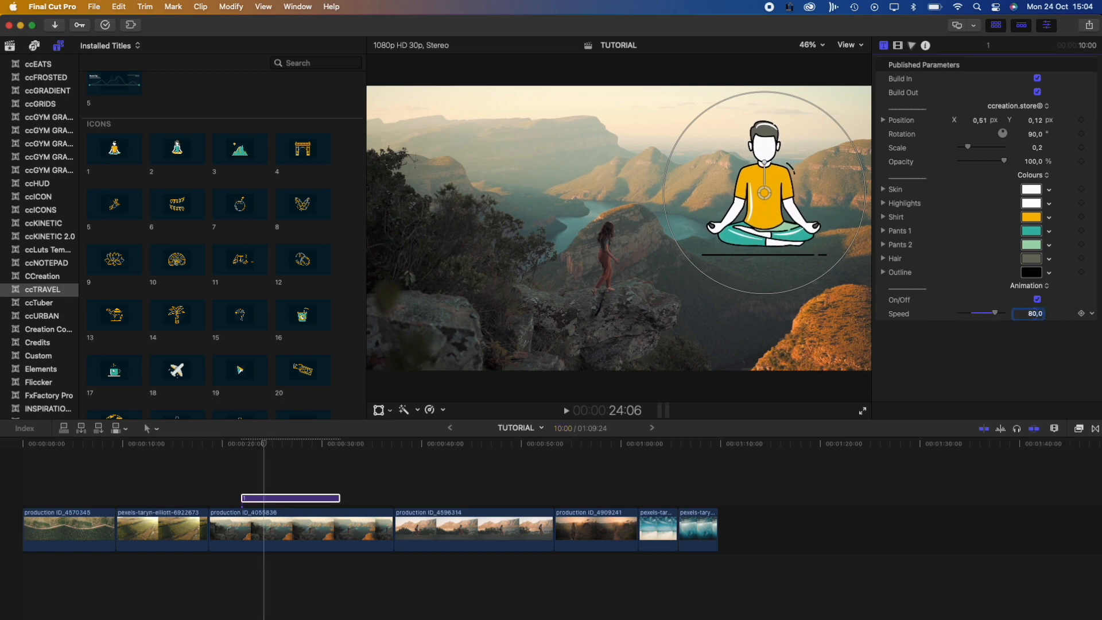
pyautogui.click(252, 448)
pyautogui.press('space')
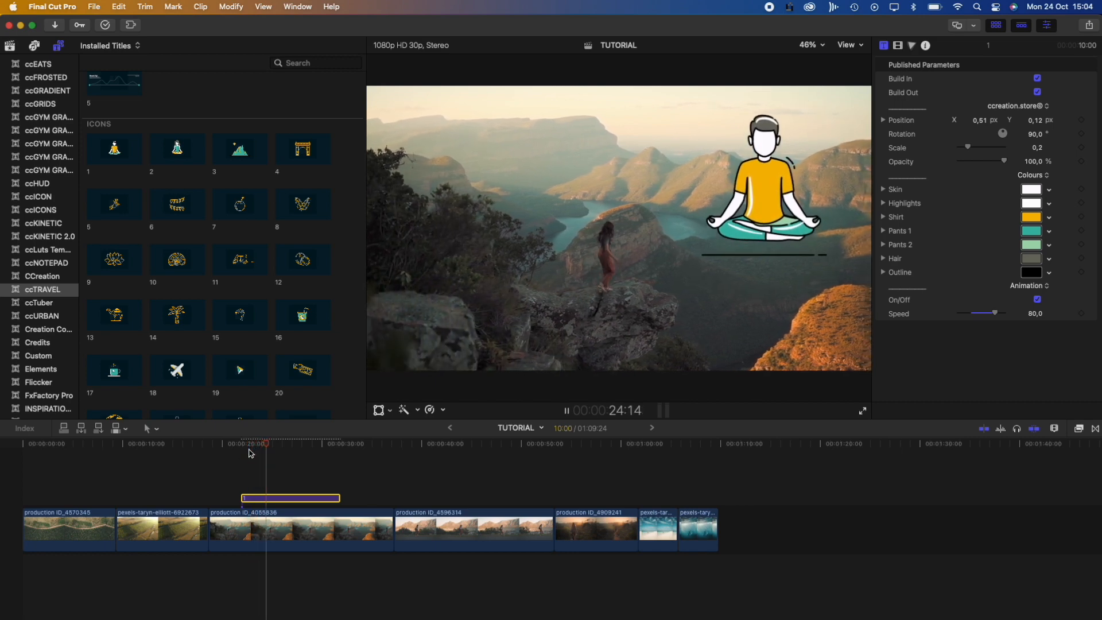
pyautogui.press('space')
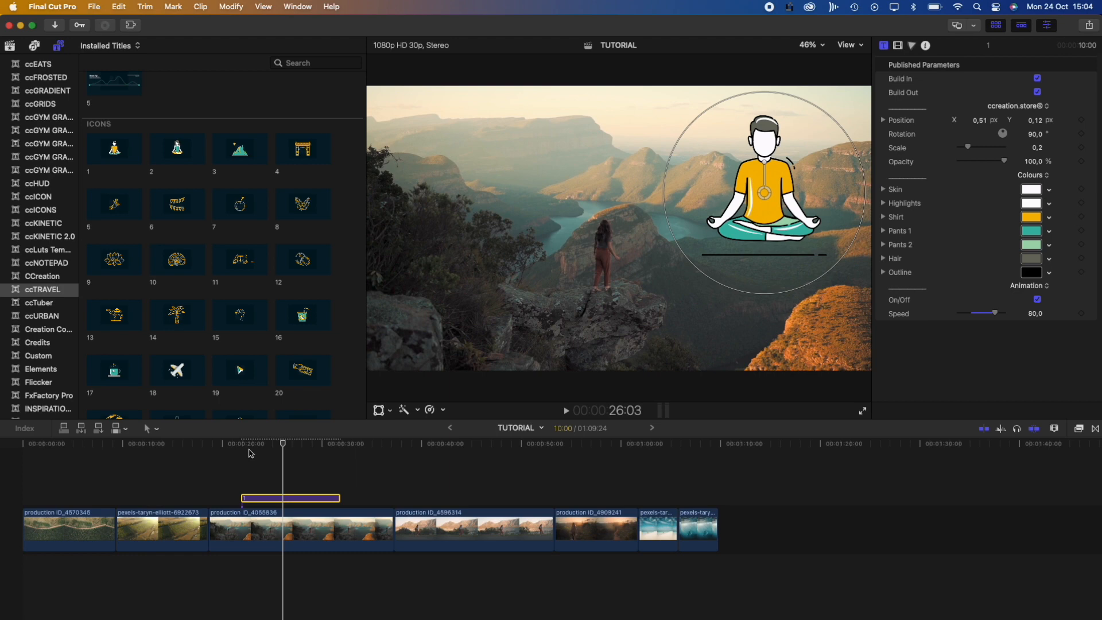
pyautogui.scroll(-3, 177, 284)
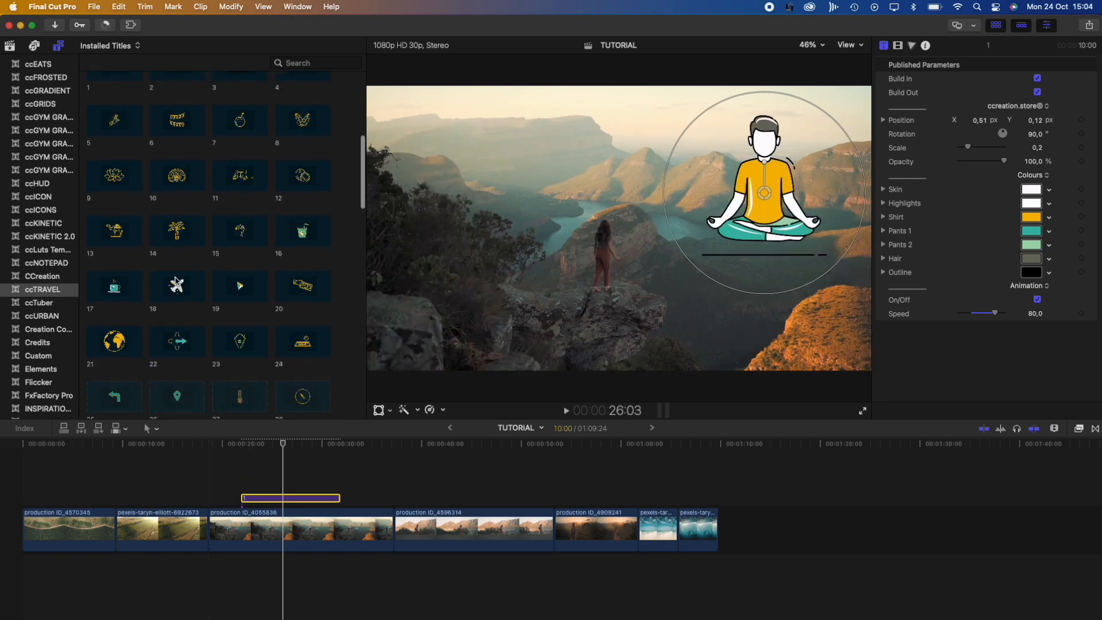
pyautogui.scroll(-9, 176, 282)
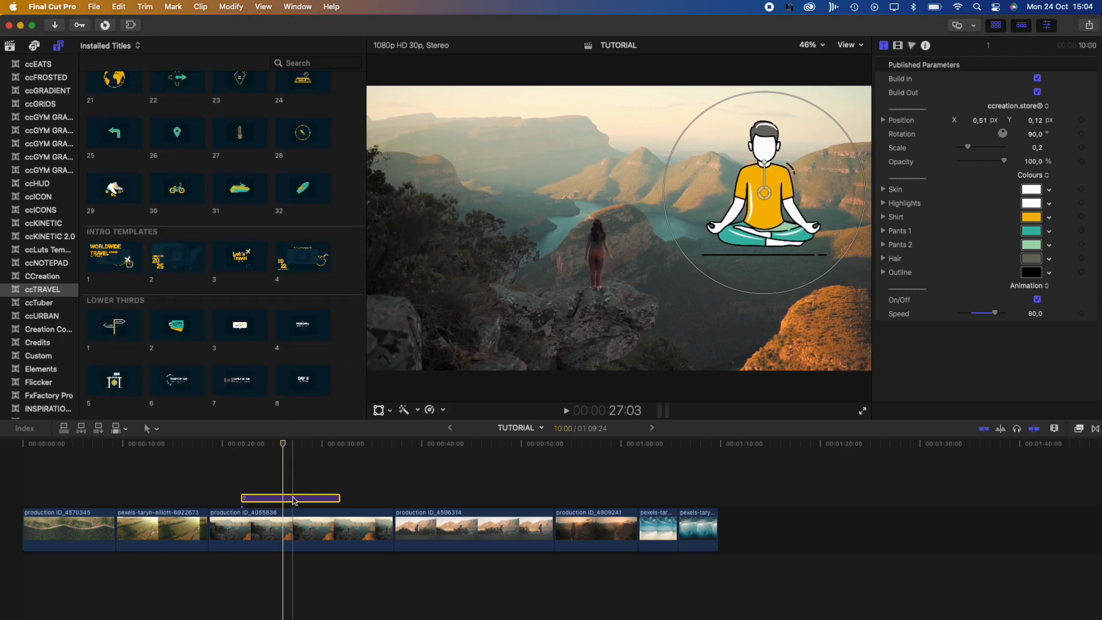
pyautogui.press('Delete')
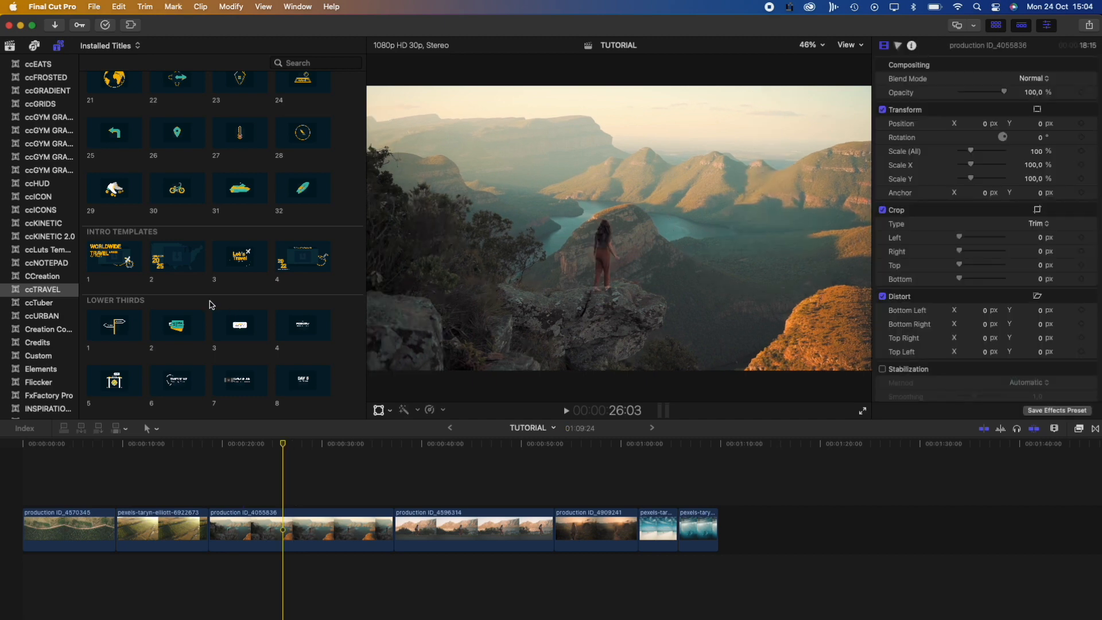
# Add the AMERICA 2025 intro title above production ID_4596314 and preview it
pyautogui.click(158, 263)
pyautogui.moveTo(158, 263); pyautogui.dragTo(396, 498)
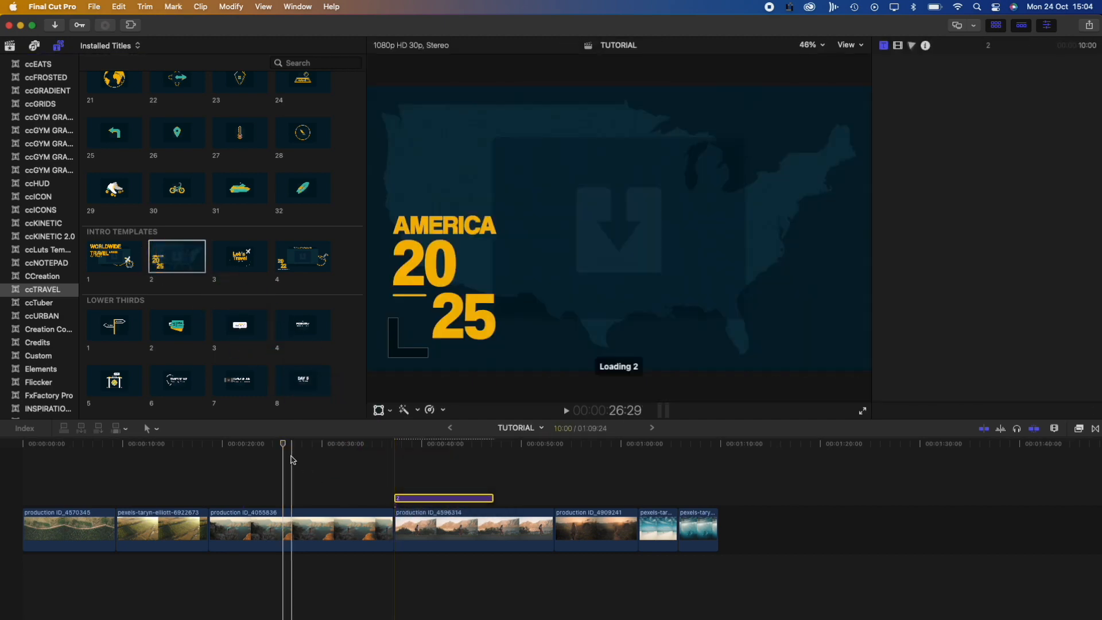
pyautogui.moveTo(285, 445); pyautogui.dragTo(397, 474)
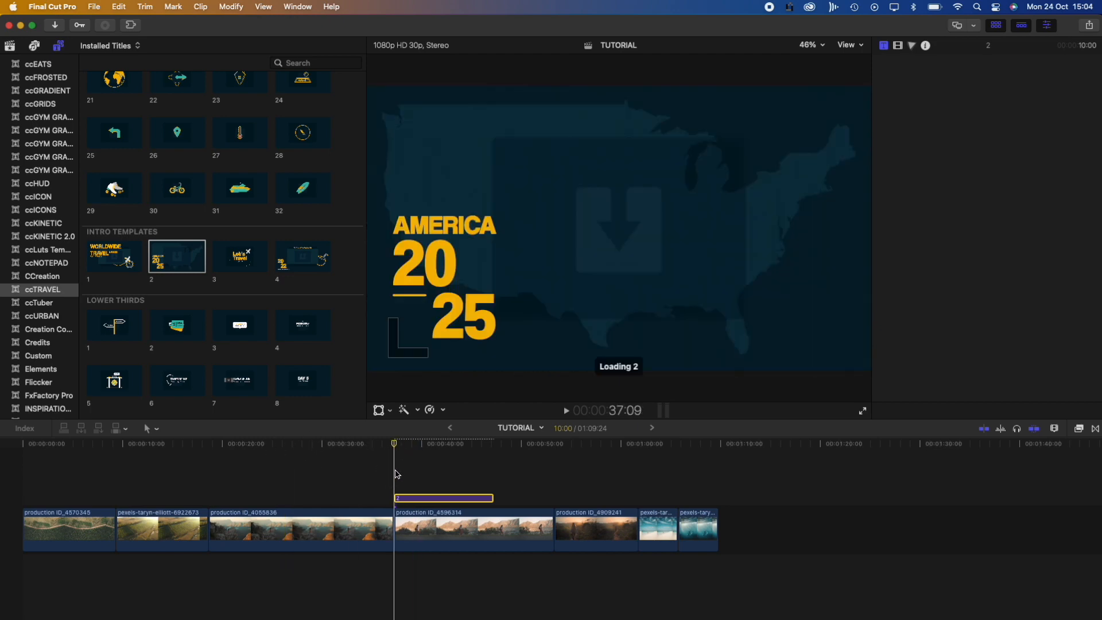
pyautogui.press('space')
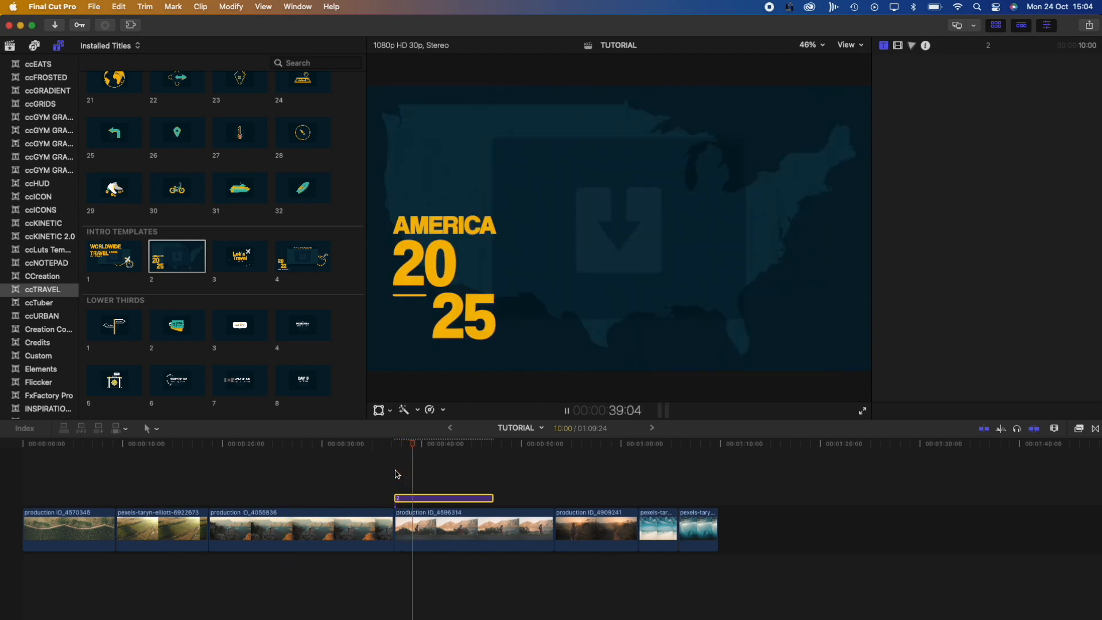
pyautogui.press('space')
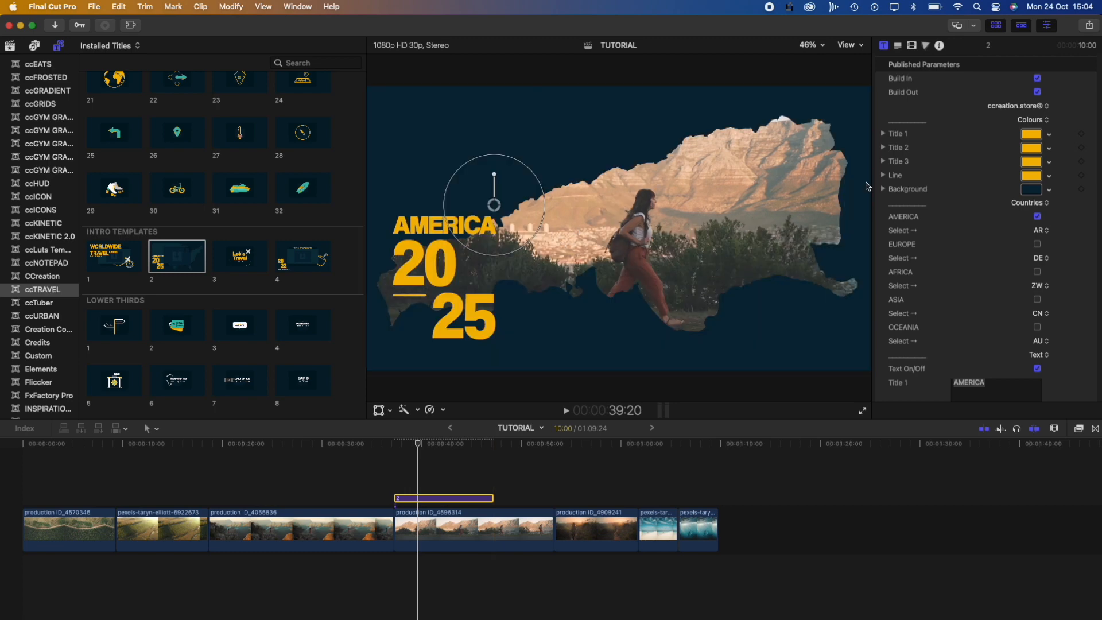
pyautogui.scroll(-3, 983, 169)
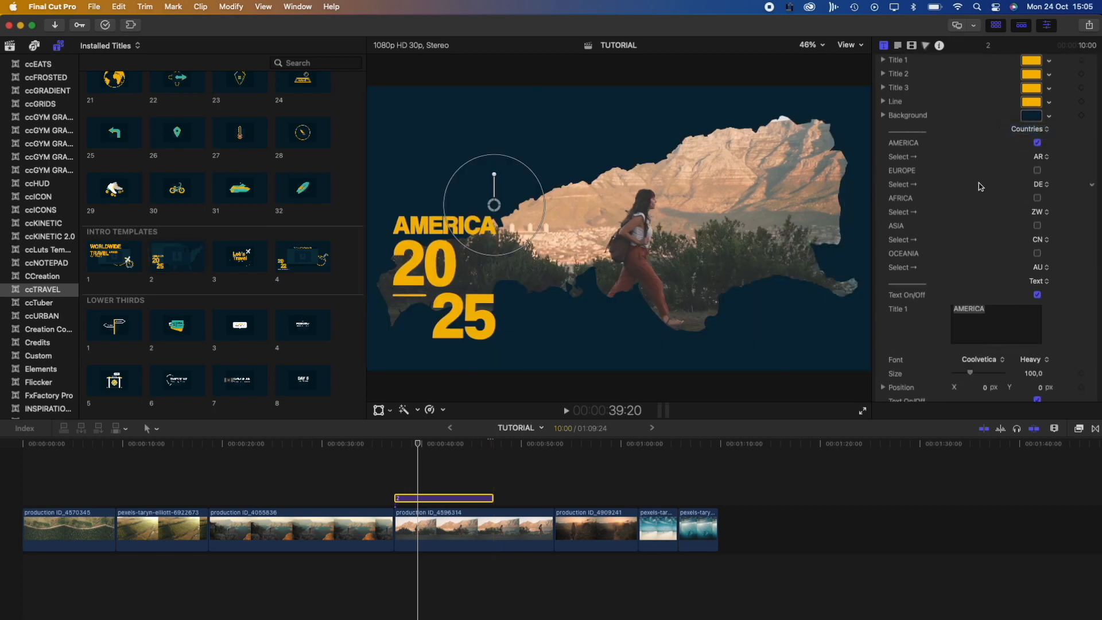
pyautogui.scroll(2, 980, 186)
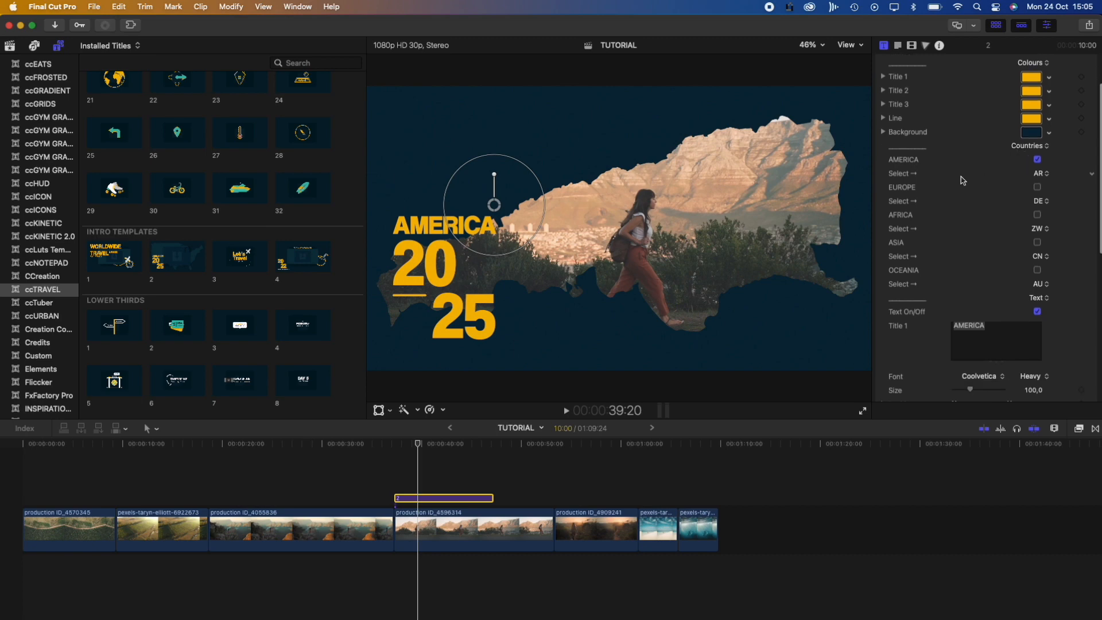
# Switch the mask from AMERICA to EUROPE and open the country list
pyautogui.click(1036, 159)
pyautogui.click(1037, 188)
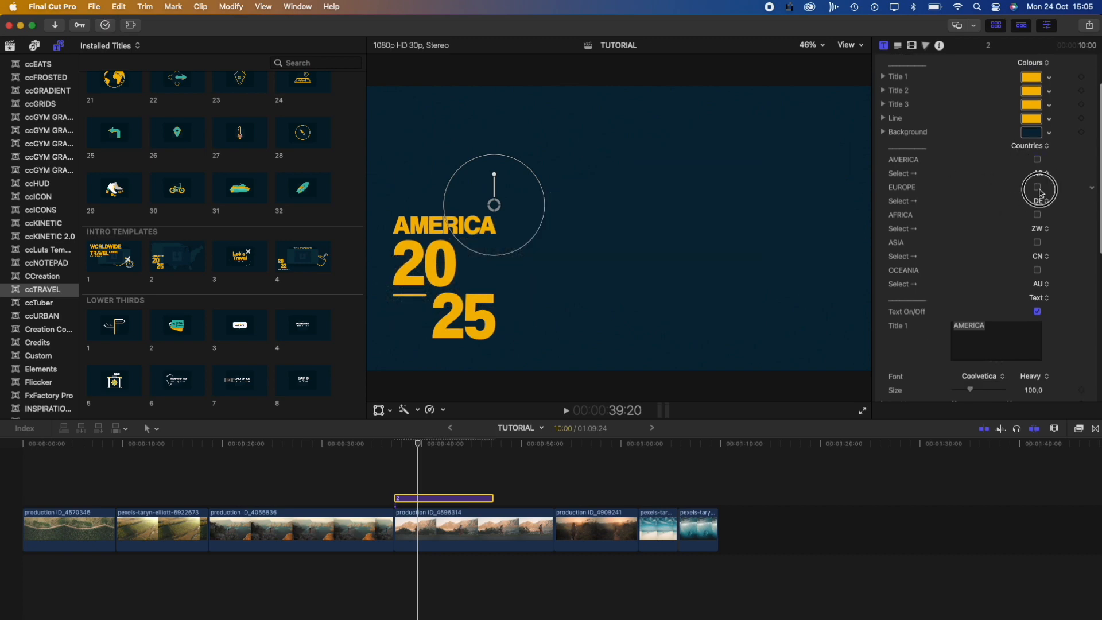
pyautogui.click(1040, 201)
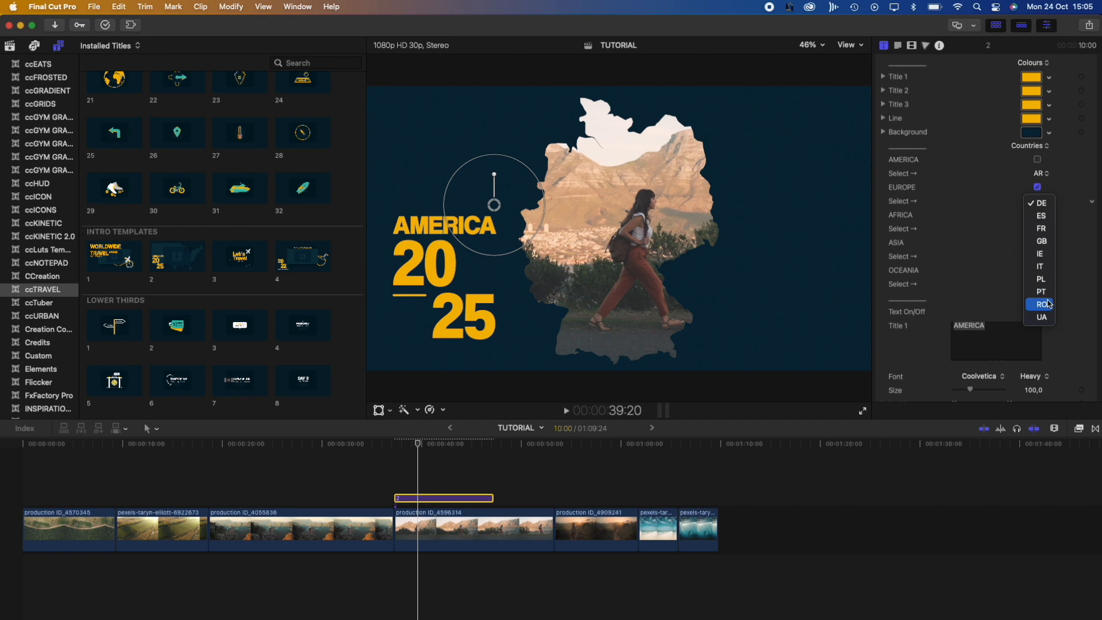
# Shape the intro mask as Romania (RO)
pyautogui.click(1046, 306)
pyautogui.scroll(-4, 908, 274)
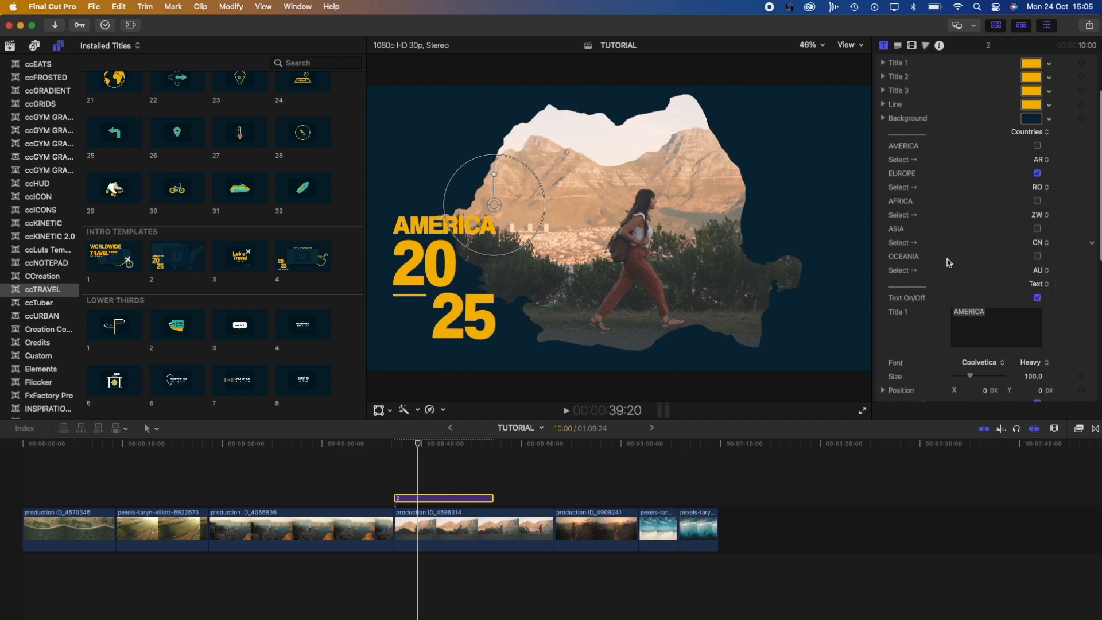
pyautogui.scroll(-8, 908, 275)
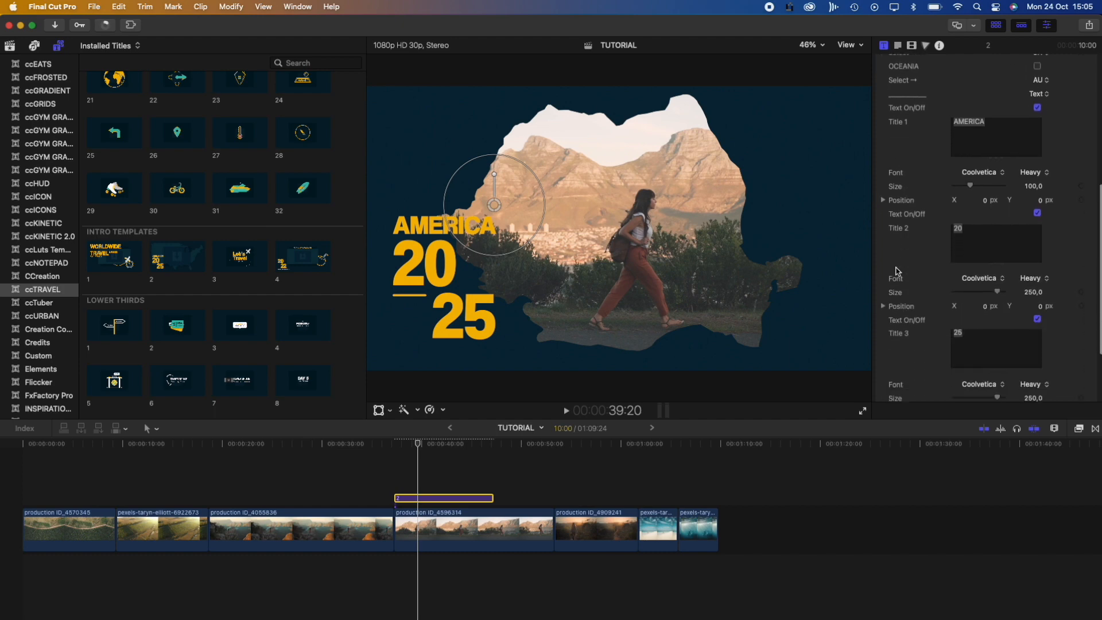
pyautogui.scroll(-2, 898, 271)
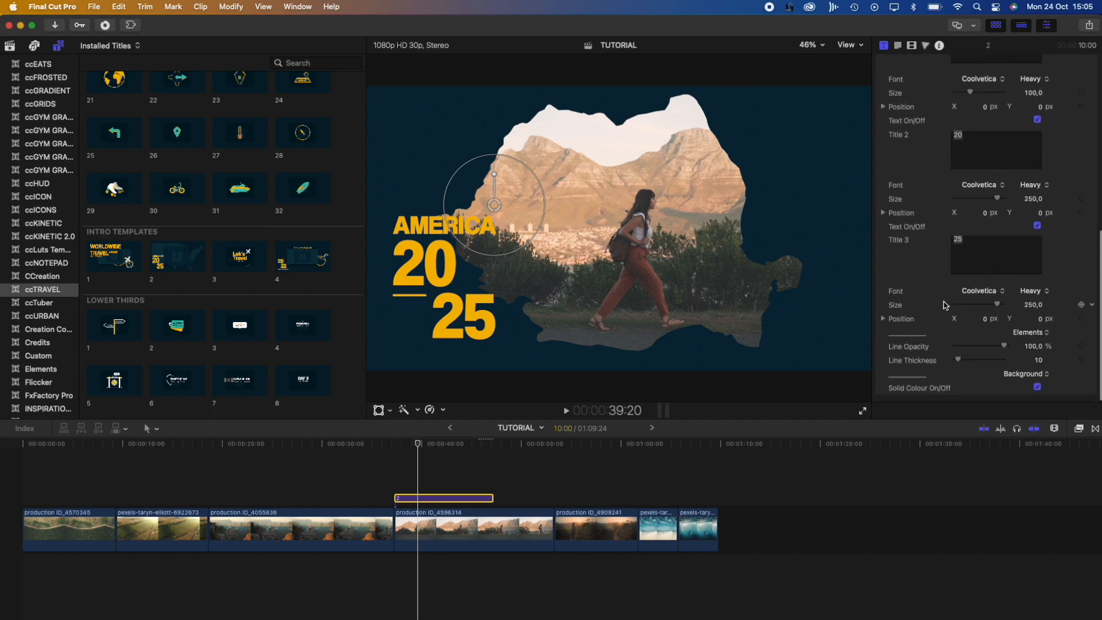
# Set line opacity to 92,51 %, line thickness to 4, and turn off the solid background colour
pyautogui.moveTo(1006, 347); pyautogui.dragTo(1000, 347)
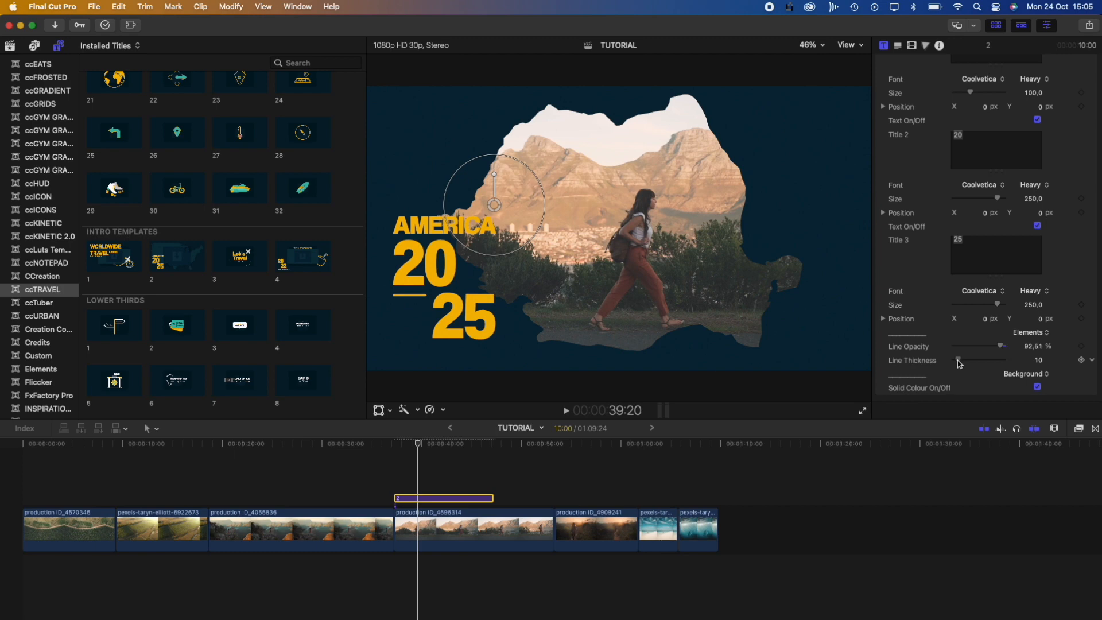
pyautogui.moveTo(958, 362)
pyautogui.mouseDown()
pyautogui.moveTo(982, 362)
pyautogui.moveTo(945, 360)
pyautogui.mouseUp()
pyautogui.click(1037, 387)
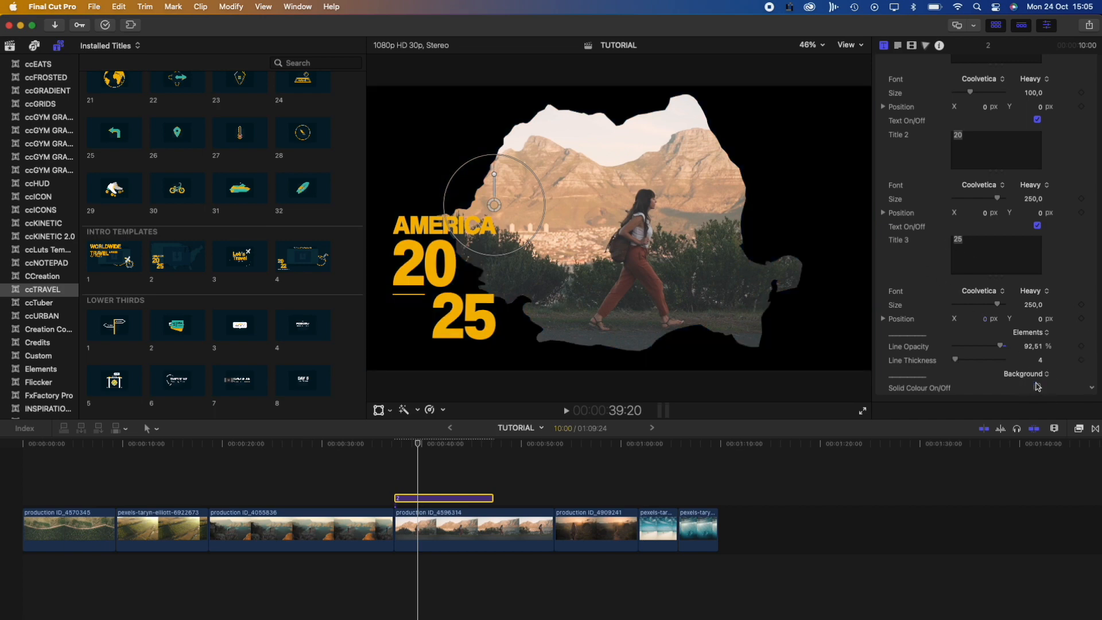
pyautogui.scroll(-1, 917, 368)
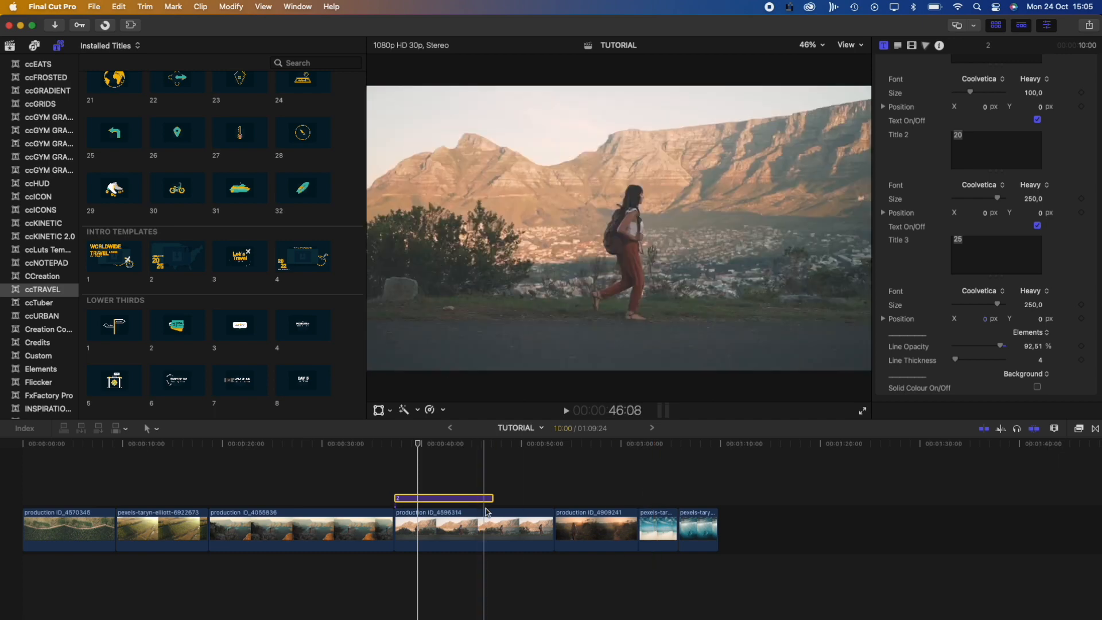
# Connect production ID_4909241 under the intro and compound title and footage as TUTORIAL Clip
pyautogui.moveTo(597, 525); pyautogui.dragTo(439, 577)
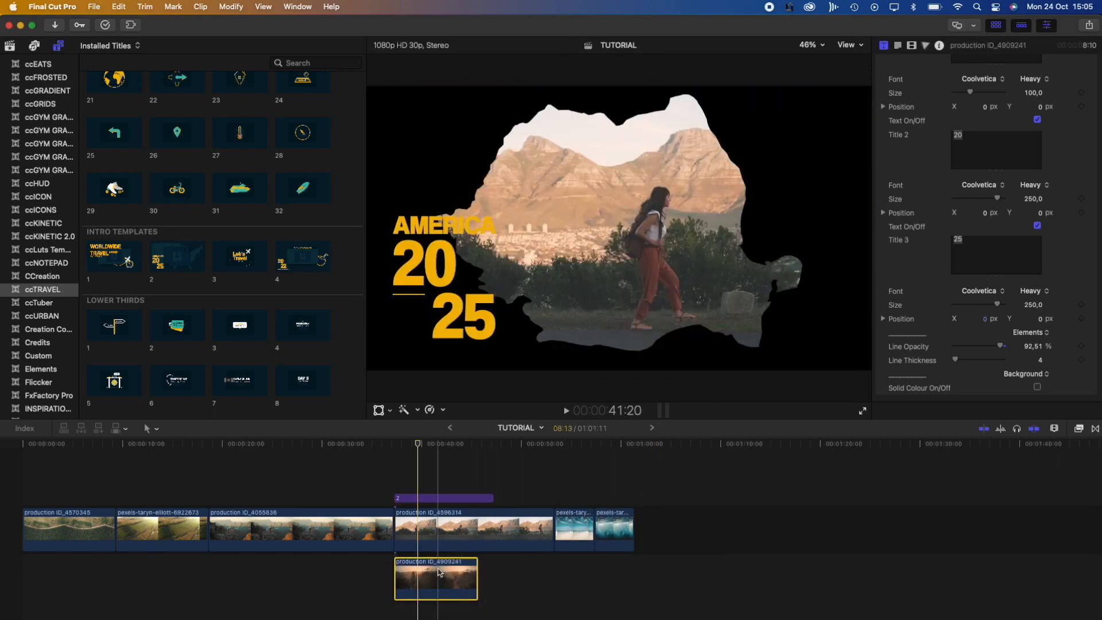
pyautogui.click(411, 451)
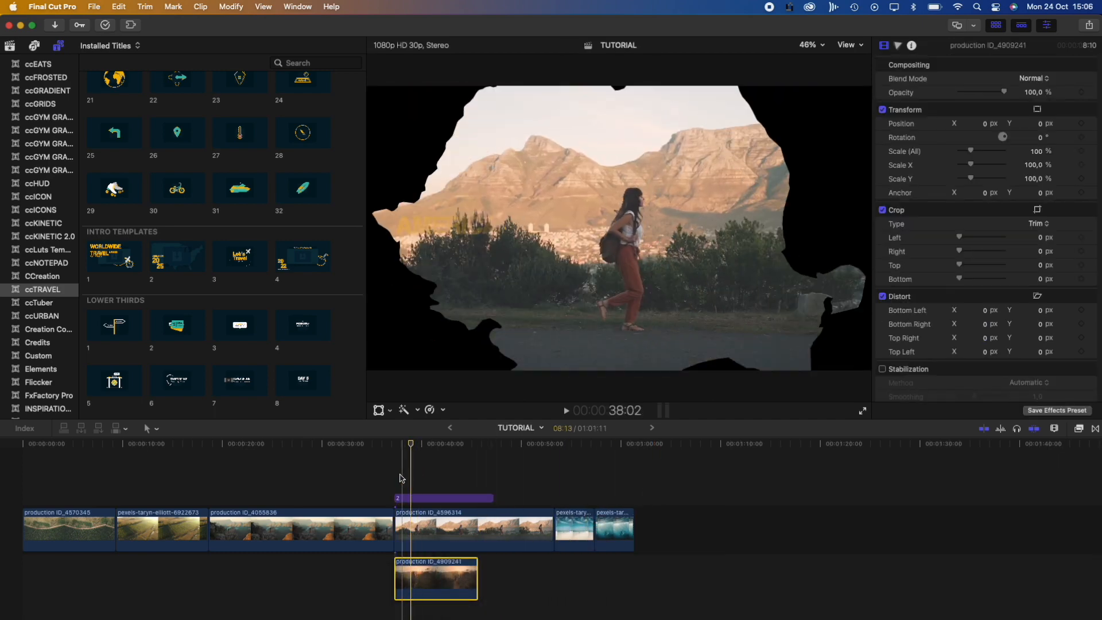
pyautogui.moveTo(398, 471); pyautogui.dragTo(466, 535)
pyautogui.rightClick(418, 512)
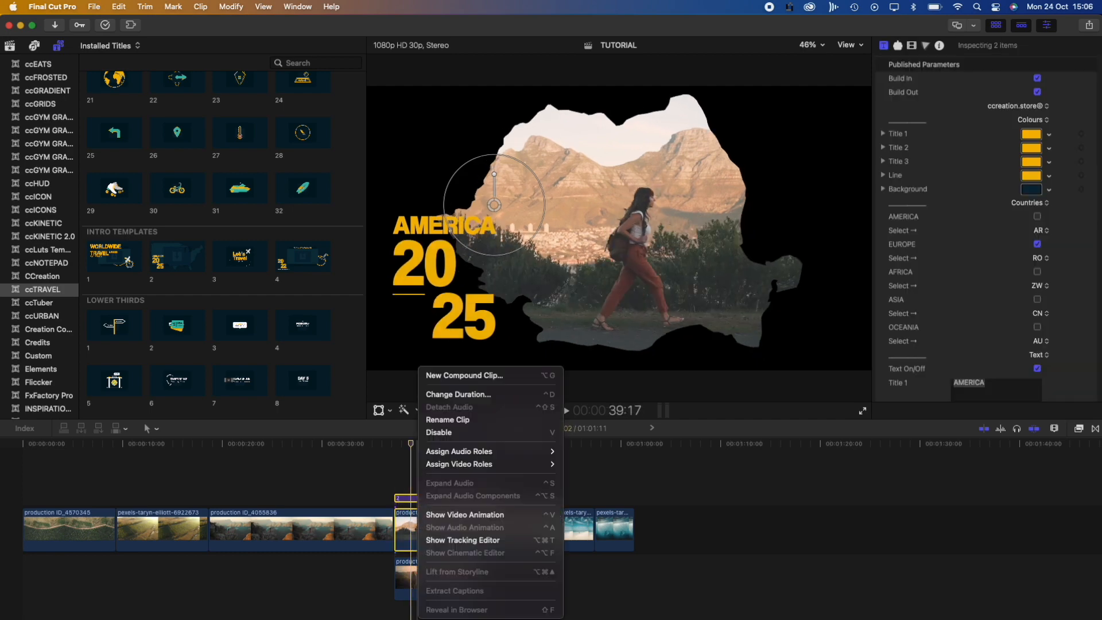
pyautogui.click(453, 376)
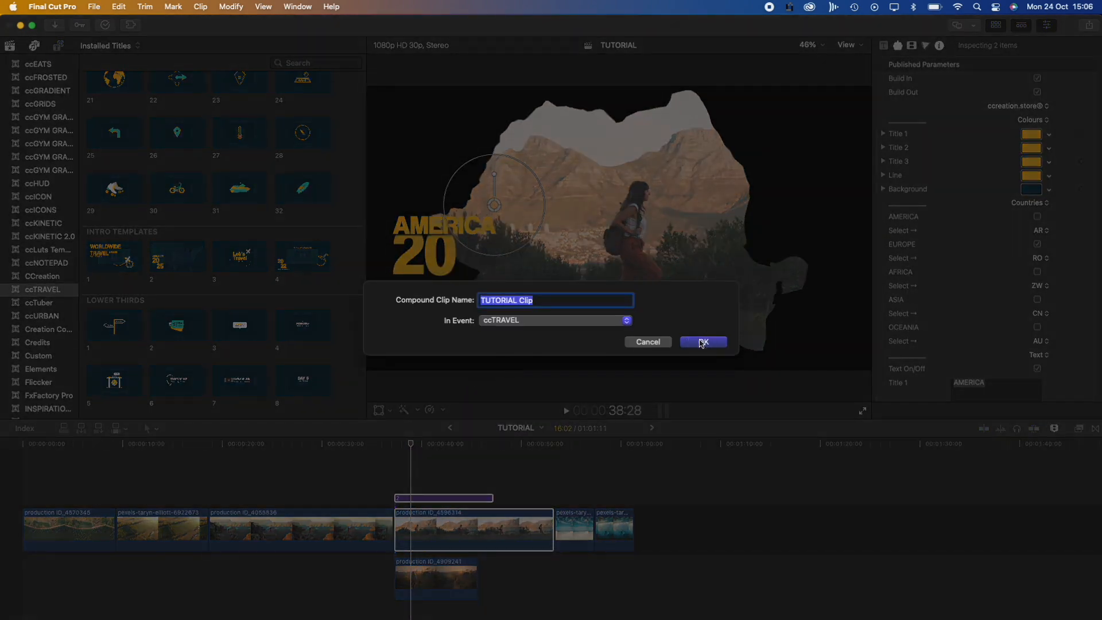
pyautogui.click(701, 342)
pyautogui.click(394, 444)
# Play the TUTORIAL Clip compound, then delete it with its connected clip
pyautogui.press('space')
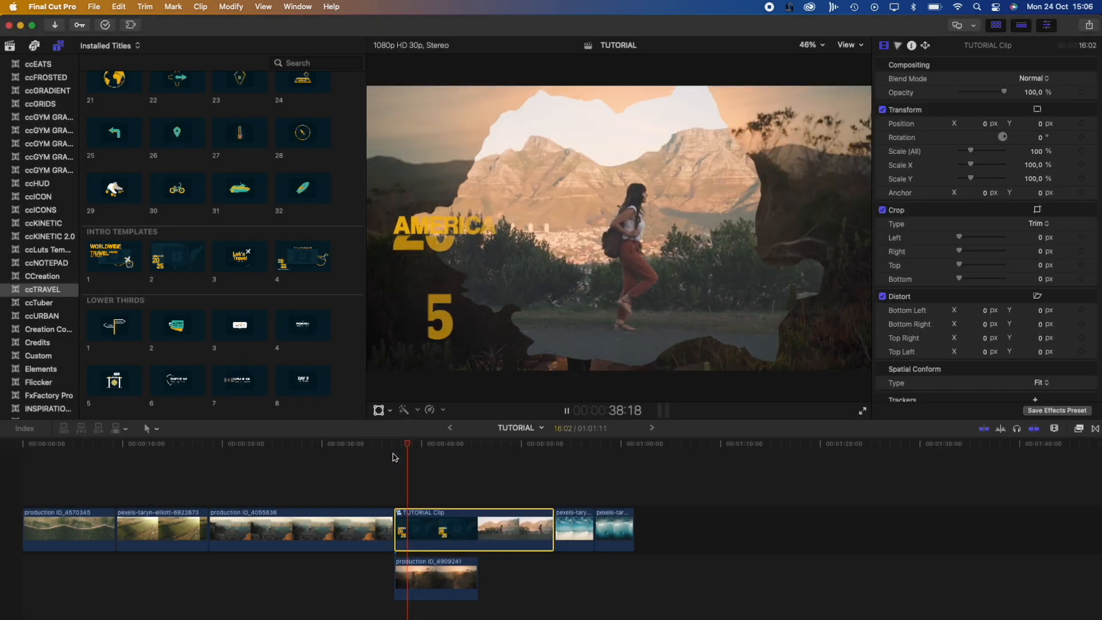
pyautogui.press('space')
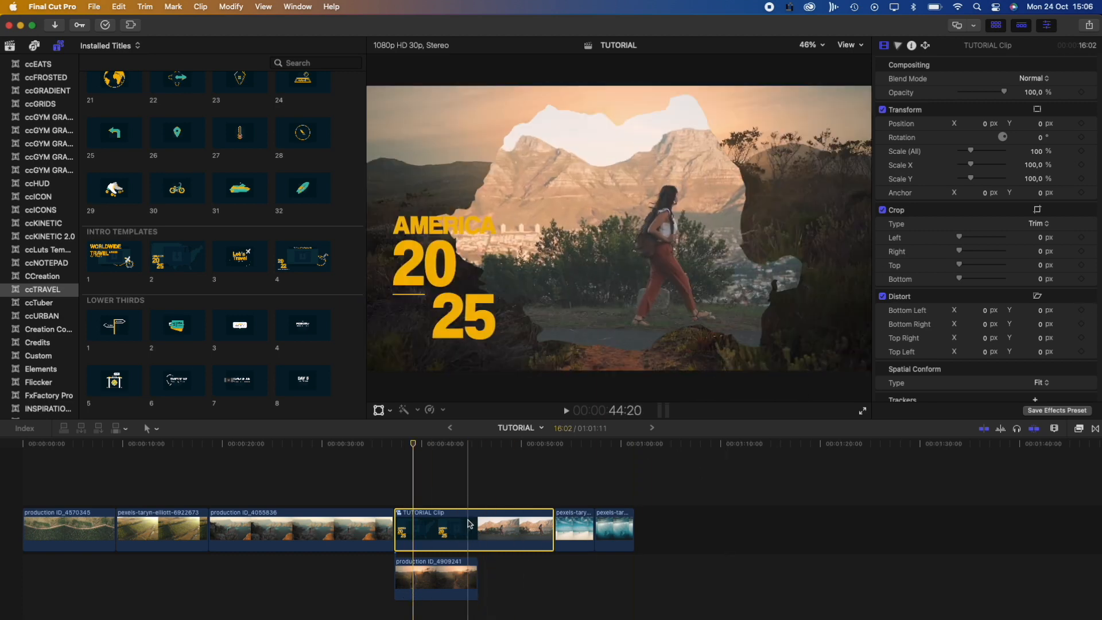
pyautogui.press('Delete')
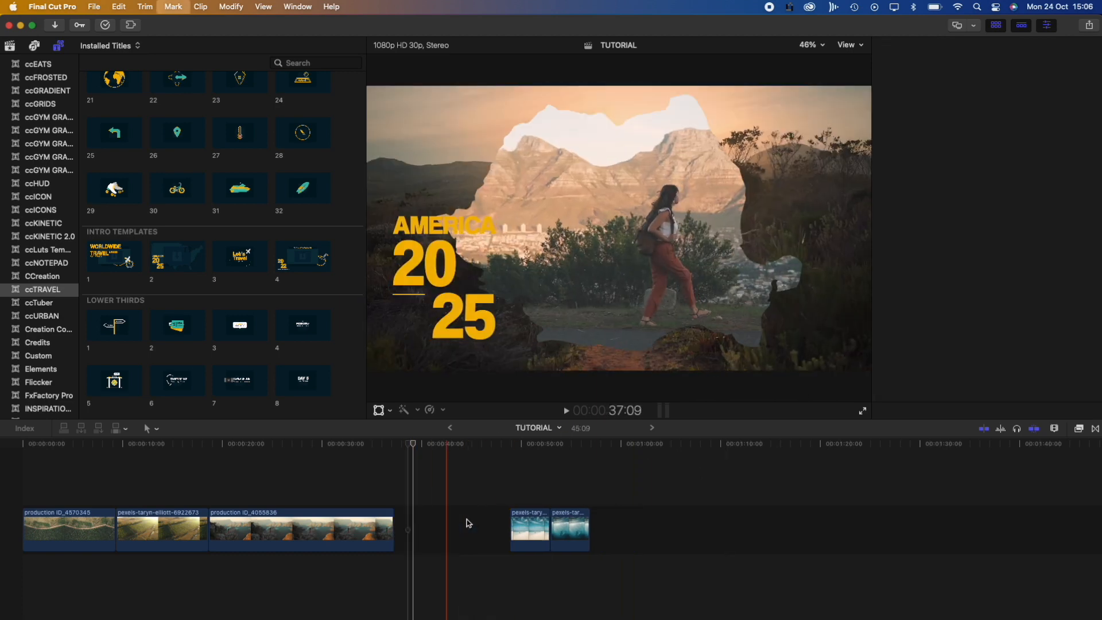
# Add Lower Thirds title 2, the teal USA / CALIFORNIA tag, above the canyon clip
pyautogui.scroll(-2, 216, 365)
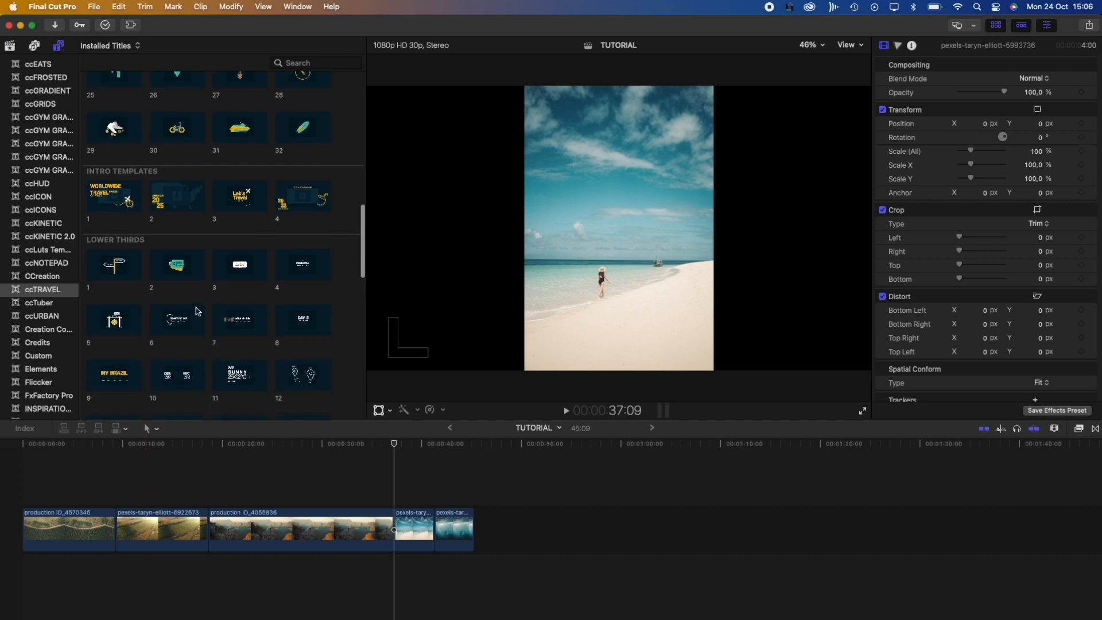
pyautogui.scroll(-4, 198, 314)
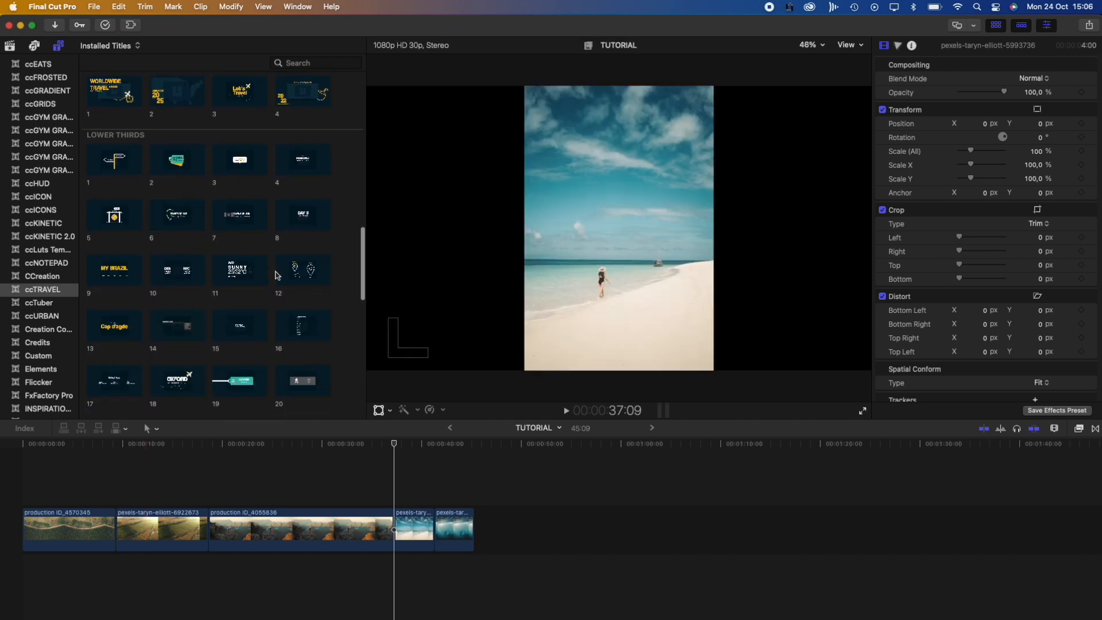
pyautogui.moveTo(176, 164); pyautogui.dragTo(297, 497)
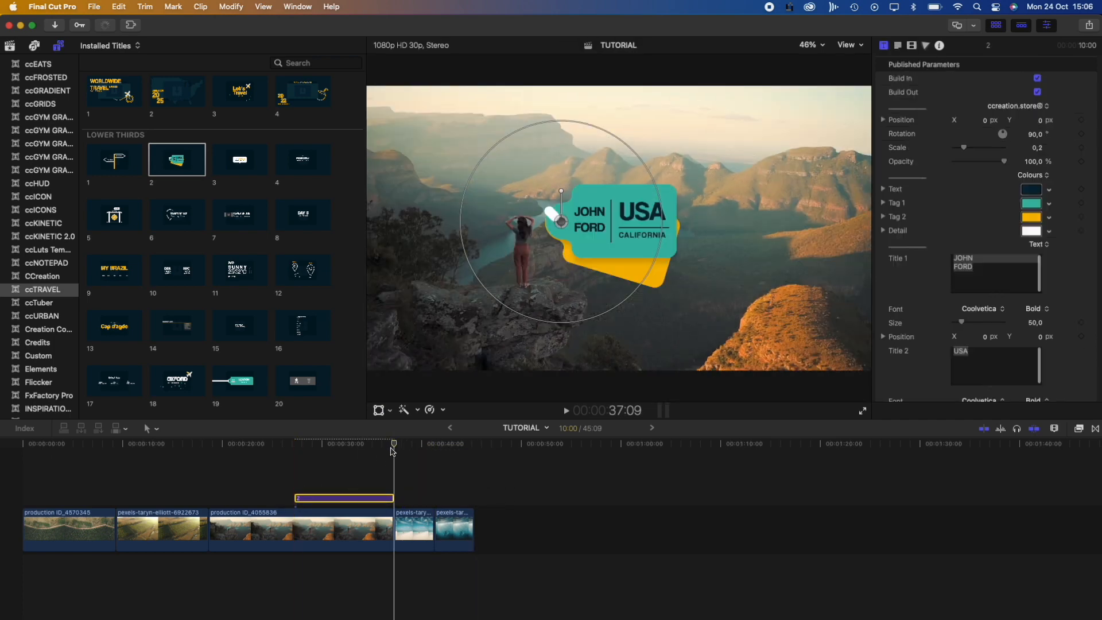
pyautogui.click(384, 445)
pyautogui.click(320, 445)
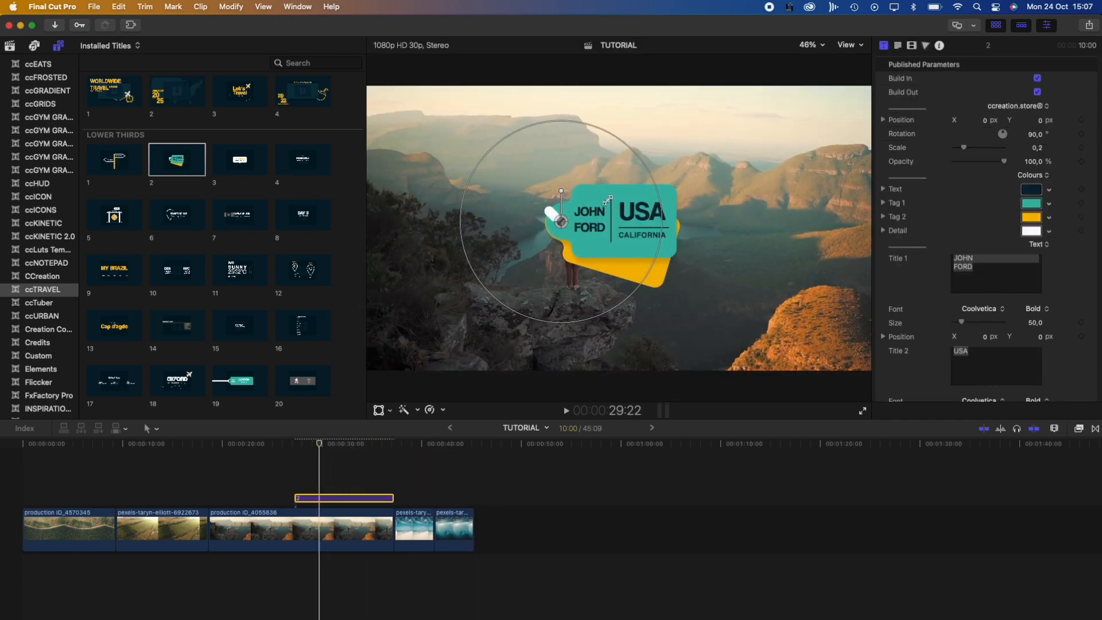
# Move the USA tag up and to the right, then preview its animation
pyautogui.moveTo(563, 223); pyautogui.dragTo(671, 187)
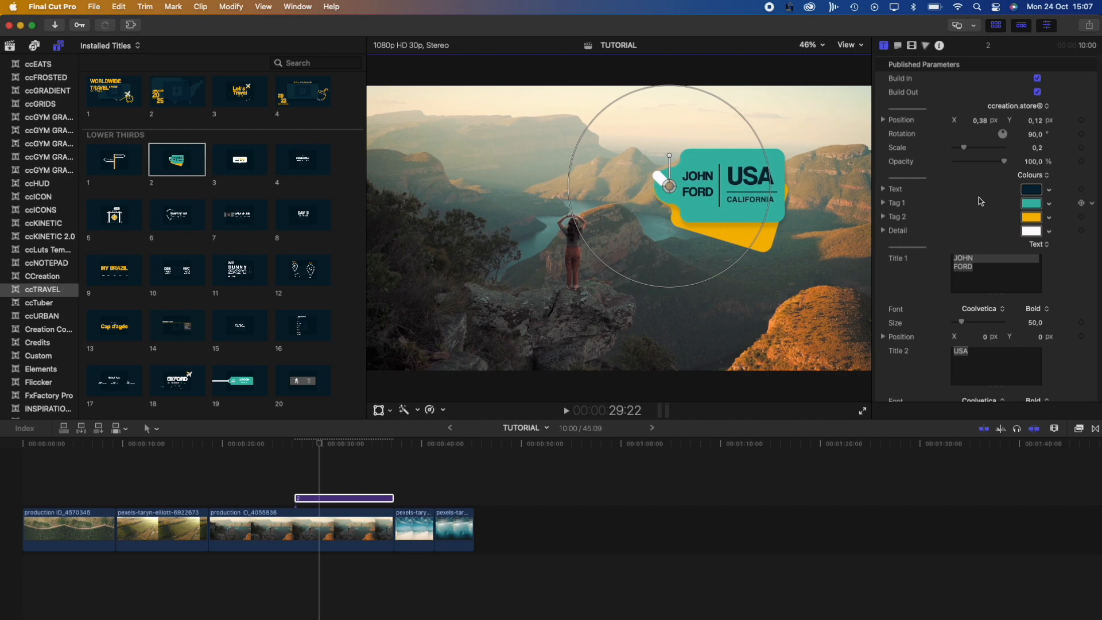
pyautogui.scroll(-5, 920, 200)
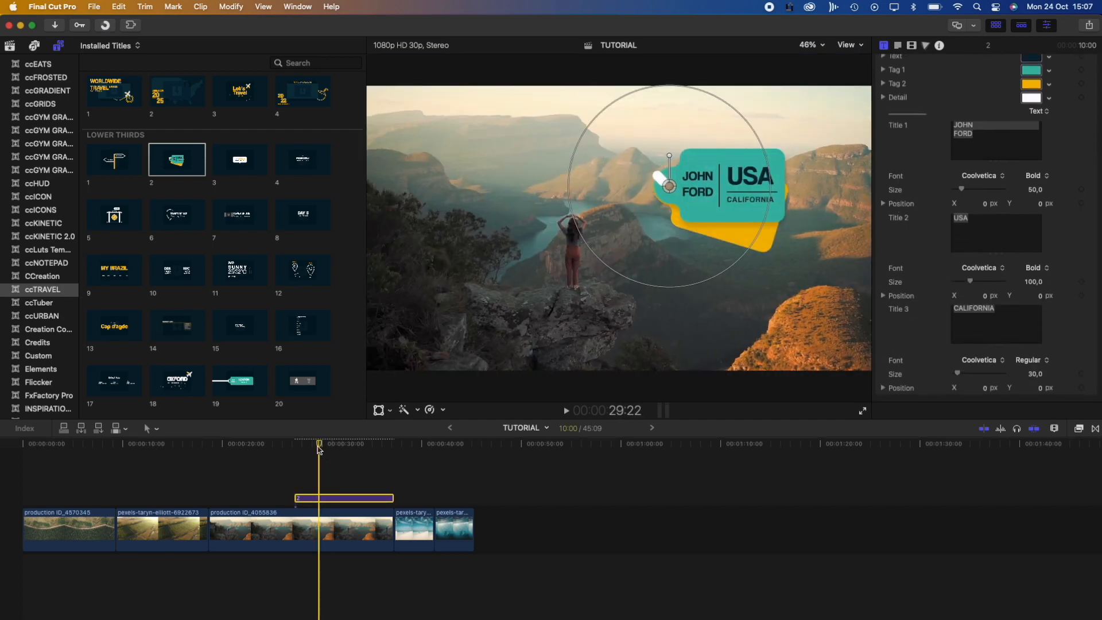
pyautogui.click(294, 449)
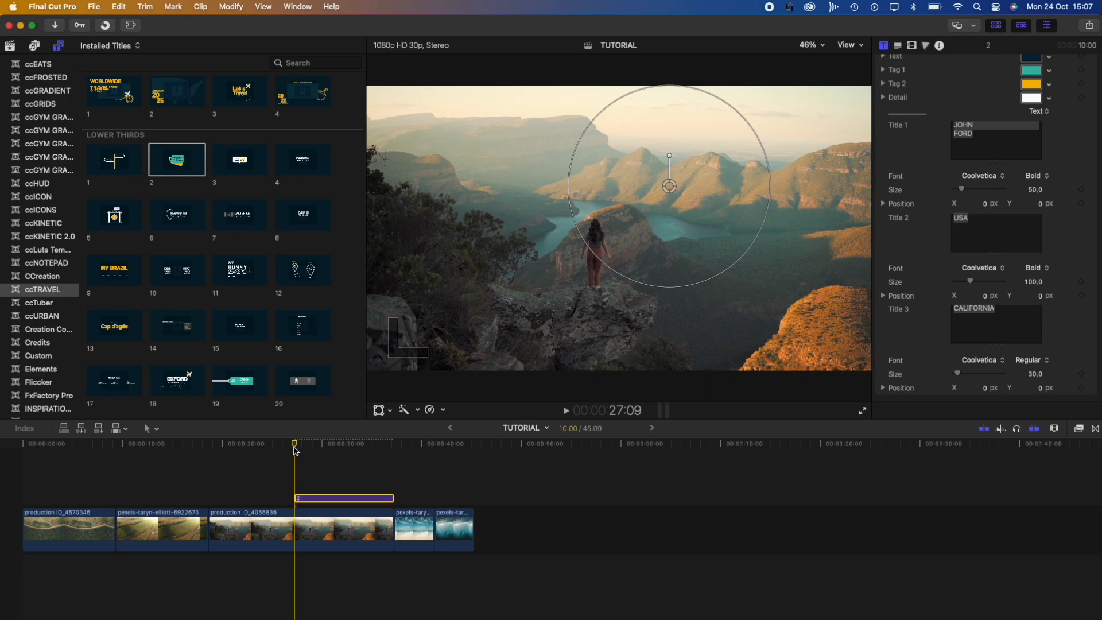
pyautogui.press('space')
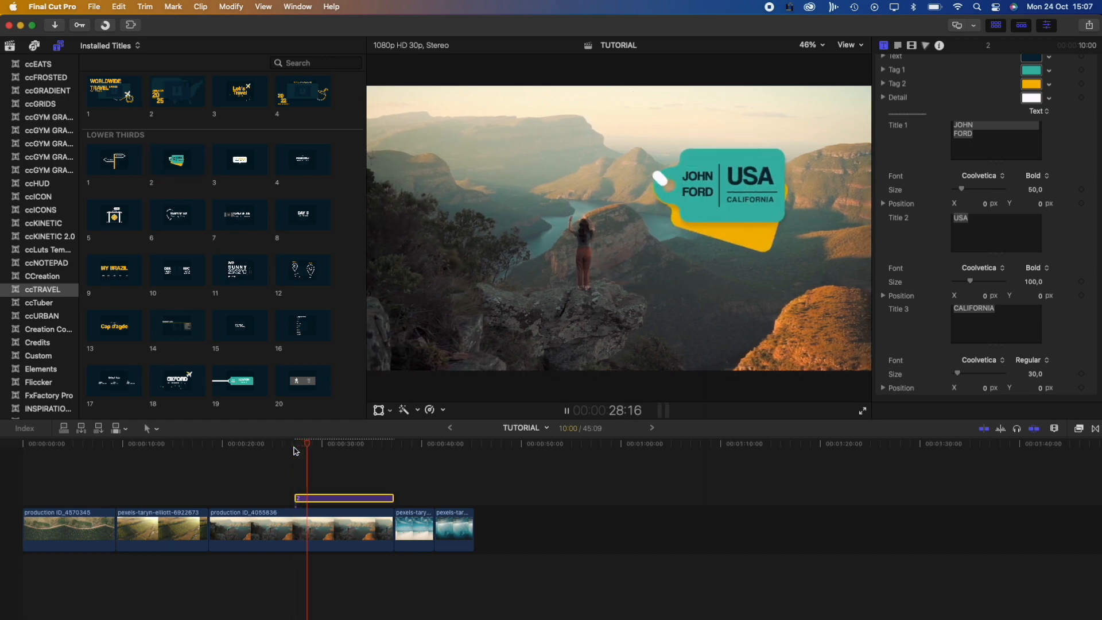
pyautogui.press('space')
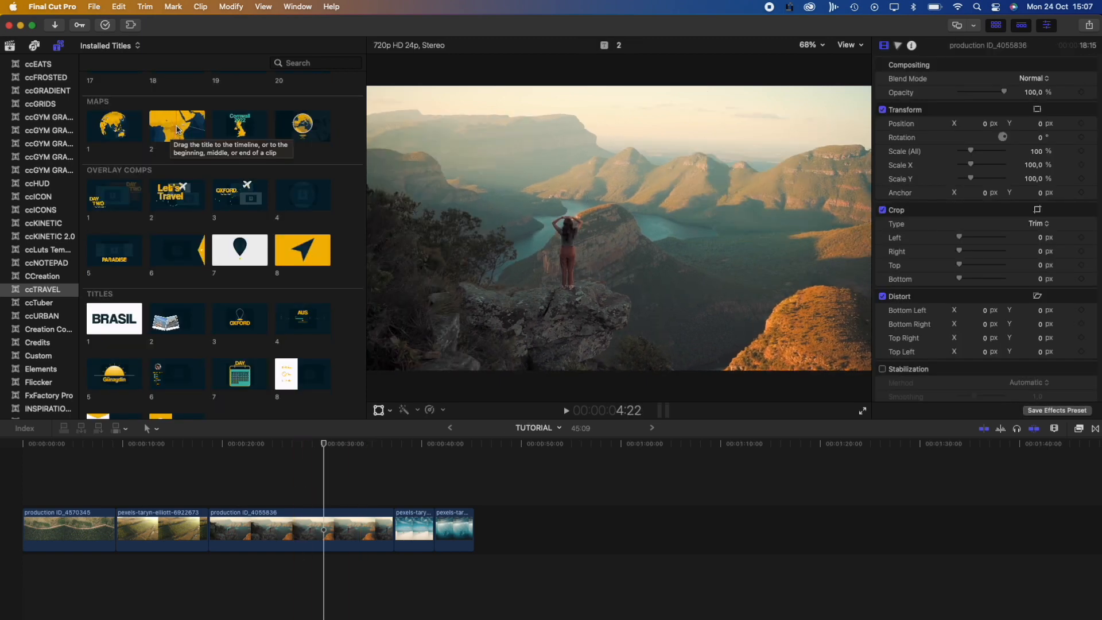
# Add the ccTRAVEL world route map title, play it, and stop on the plane near Indonesia
pyautogui.moveTo(174, 130); pyautogui.dragTo(292, 498)
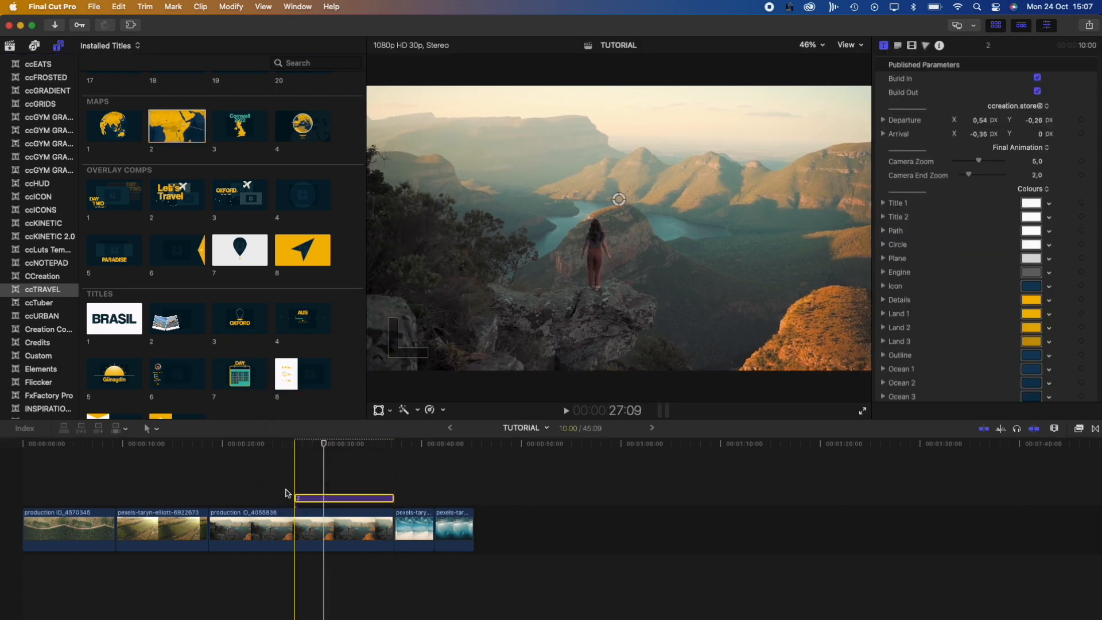
pyautogui.click(324, 444)
pyautogui.moveTo(325, 447); pyautogui.dragTo(295, 446)
pyautogui.press('space')
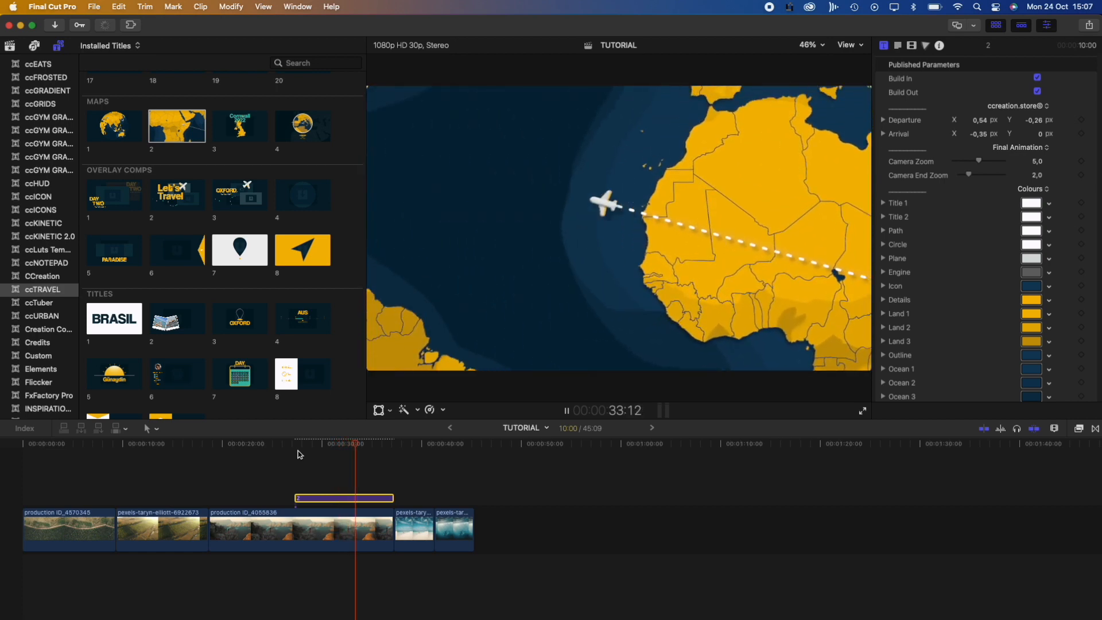
pyautogui.press('space')
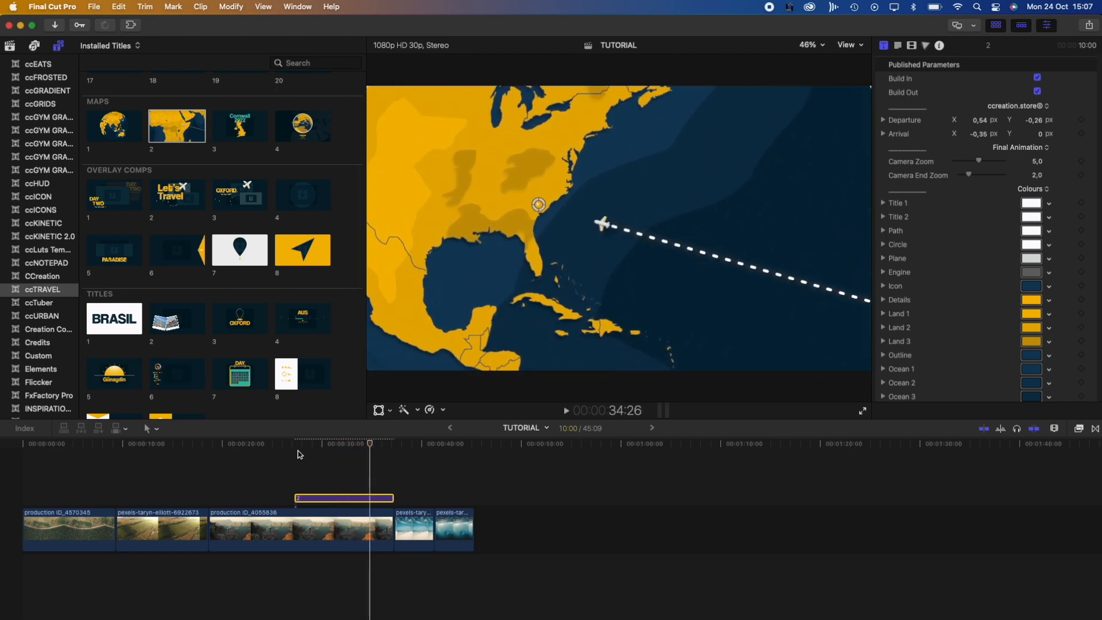
pyautogui.moveTo(367, 447); pyautogui.dragTo(332, 450)
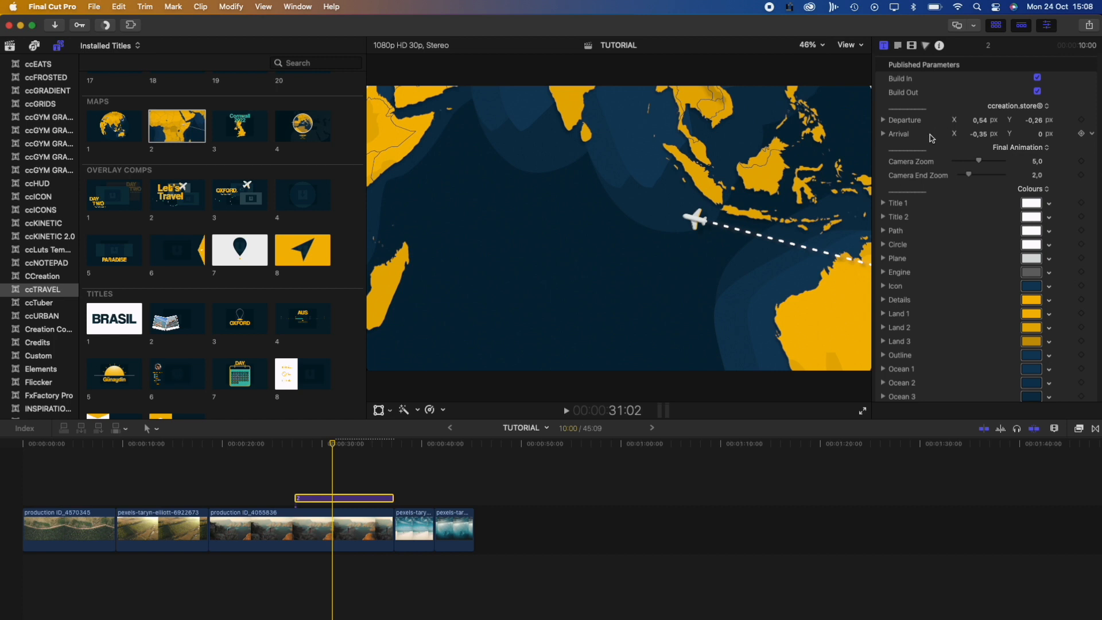
pyautogui.scroll(-1, 930, 139)
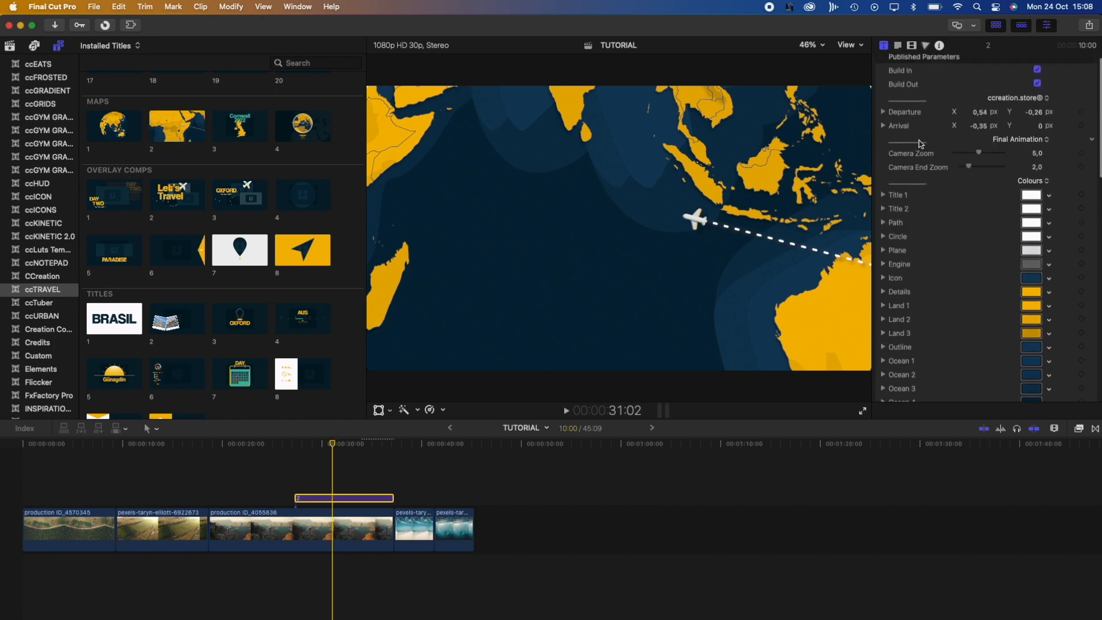
# In Departure and Arrival view, move departure to northern Asia and arrival to Spain
pyautogui.click(1010, 142)
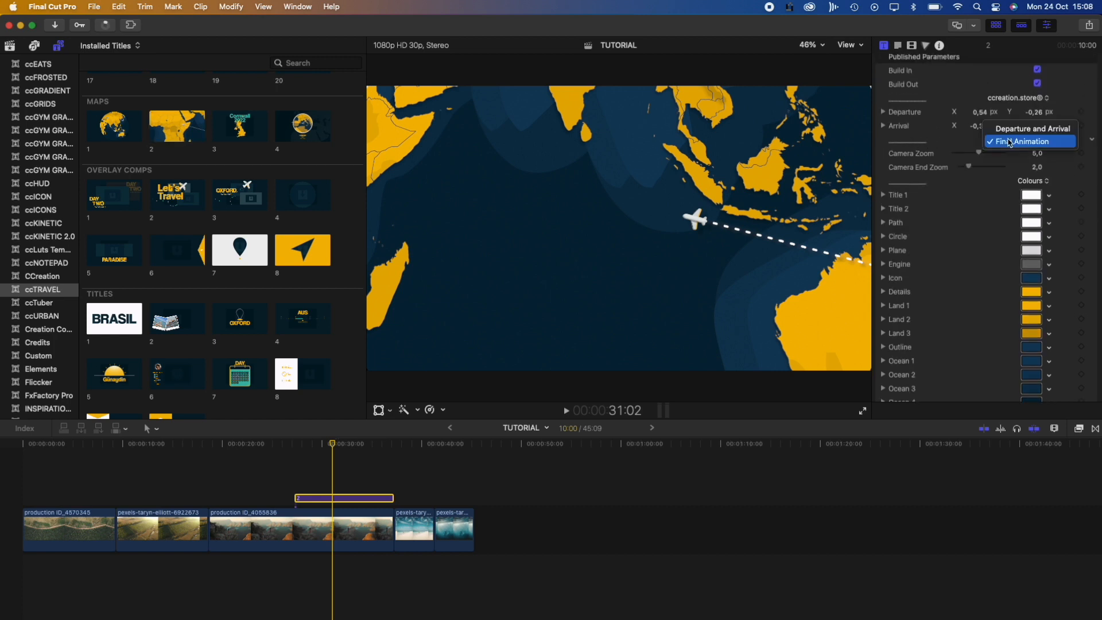
pyautogui.click(1019, 132)
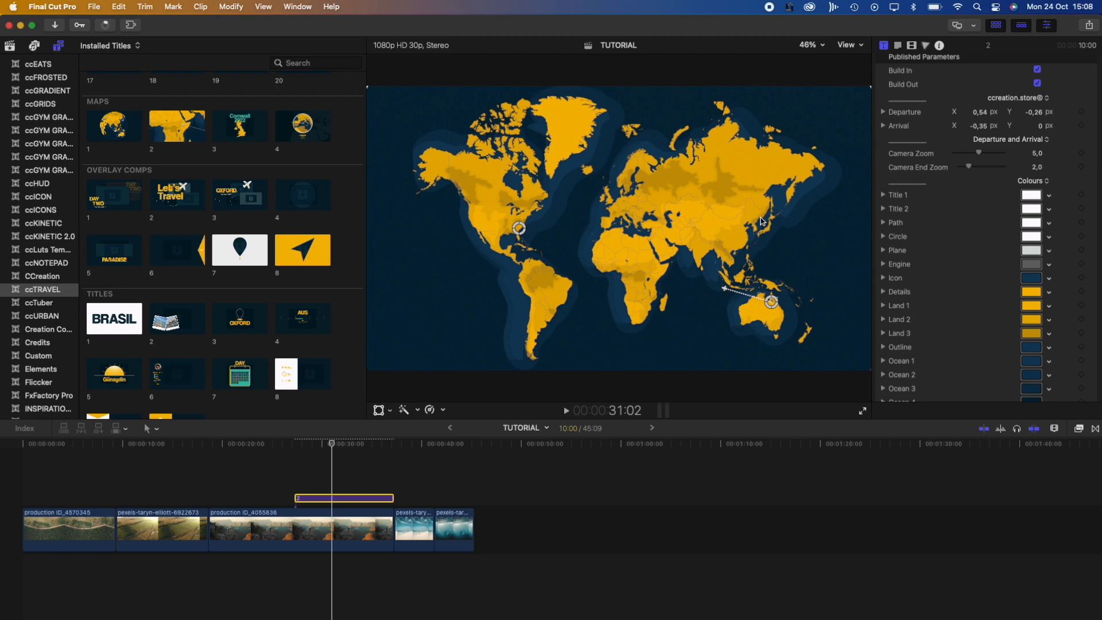
pyautogui.moveTo(771, 301); pyautogui.dragTo(719, 139)
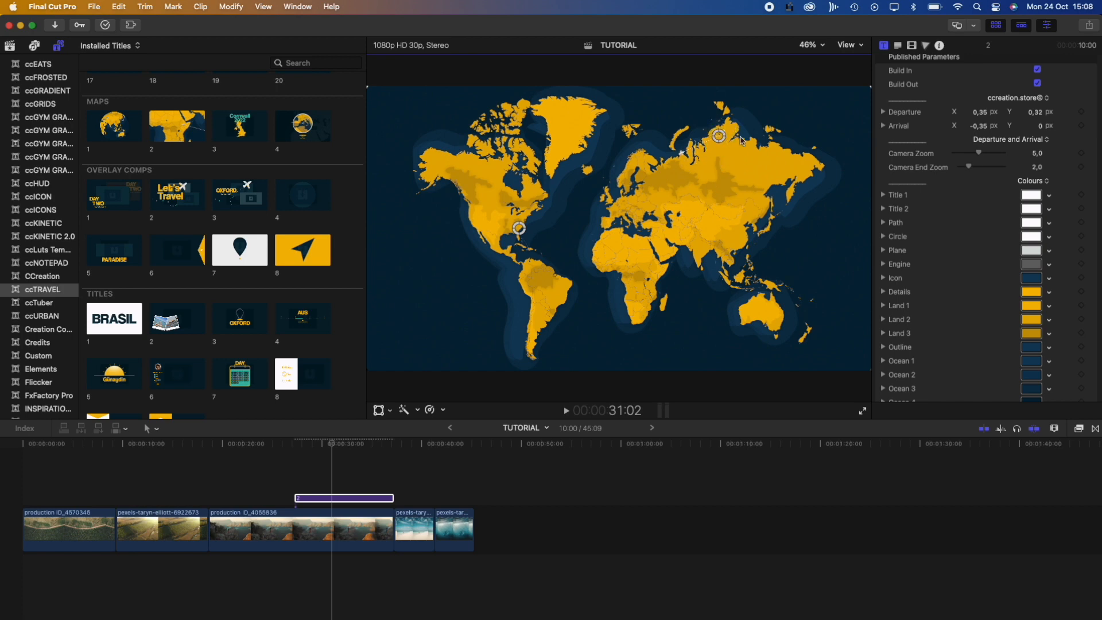
pyautogui.moveTo(523, 234); pyautogui.dragTo(604, 222)
# Return the preview to Final Animation and play the redirected flight from the start
pyautogui.click(991, 141)
pyautogui.click(982, 153)
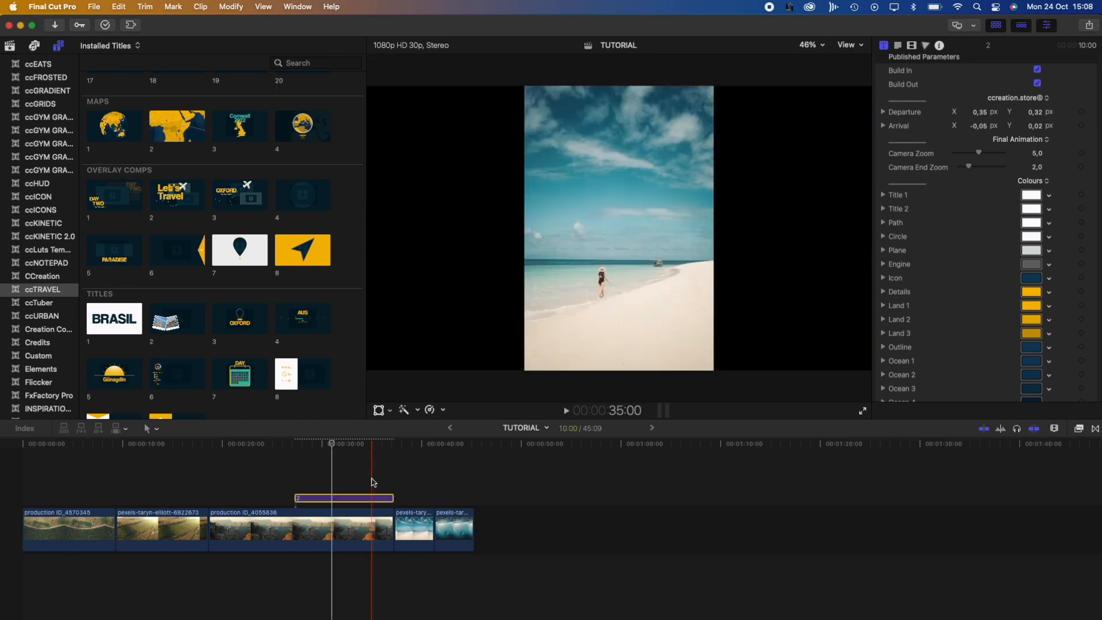
pyautogui.click(295, 446)
pyautogui.press('space')
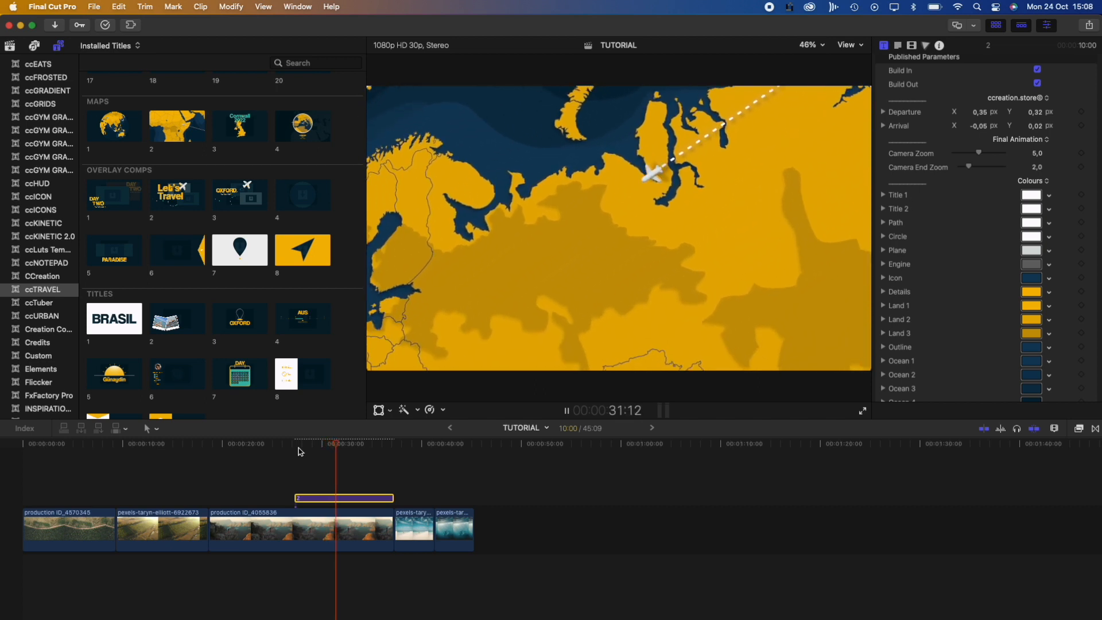
# Stop playback and set the map's Details colour to light green
pyautogui.press('space')
pyautogui.scroll(-3, 937, 214)
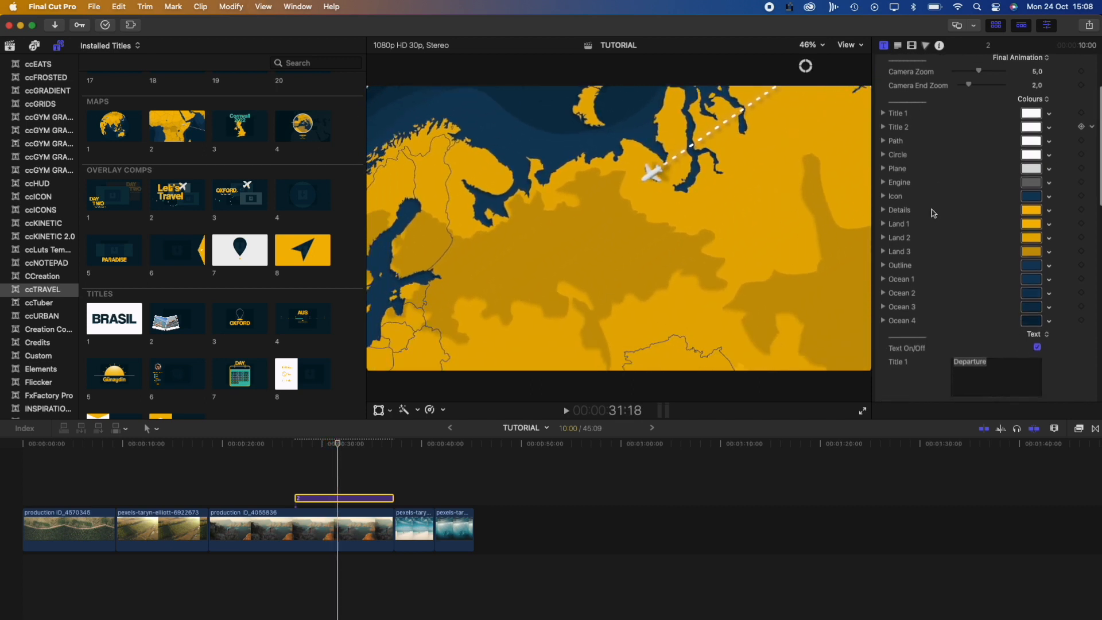
pyautogui.click(1030, 223)
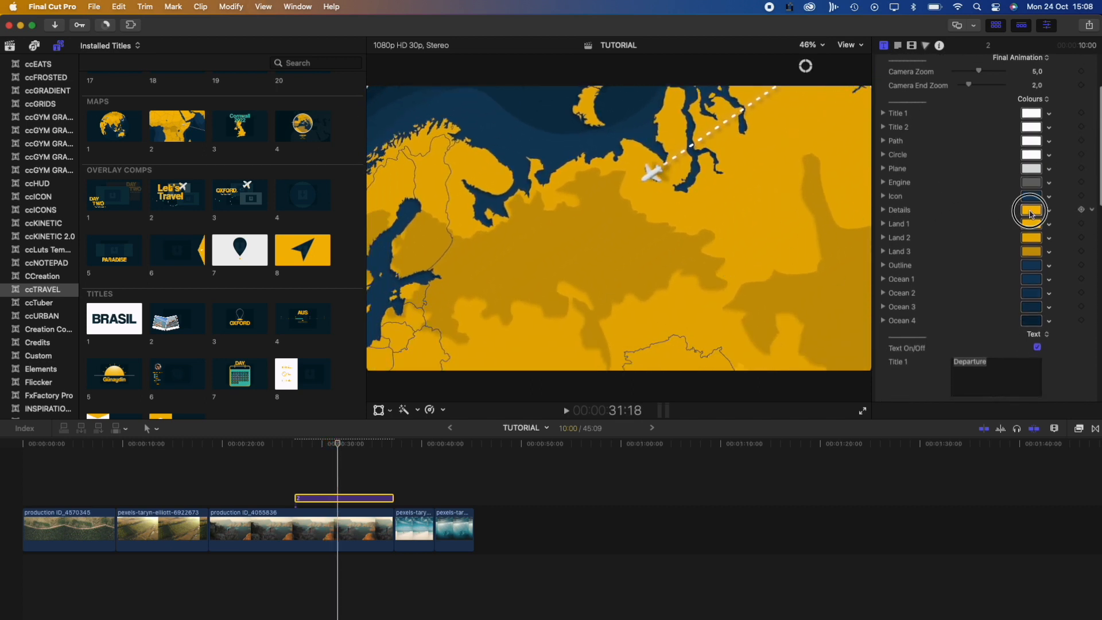
pyautogui.click(42, 371)
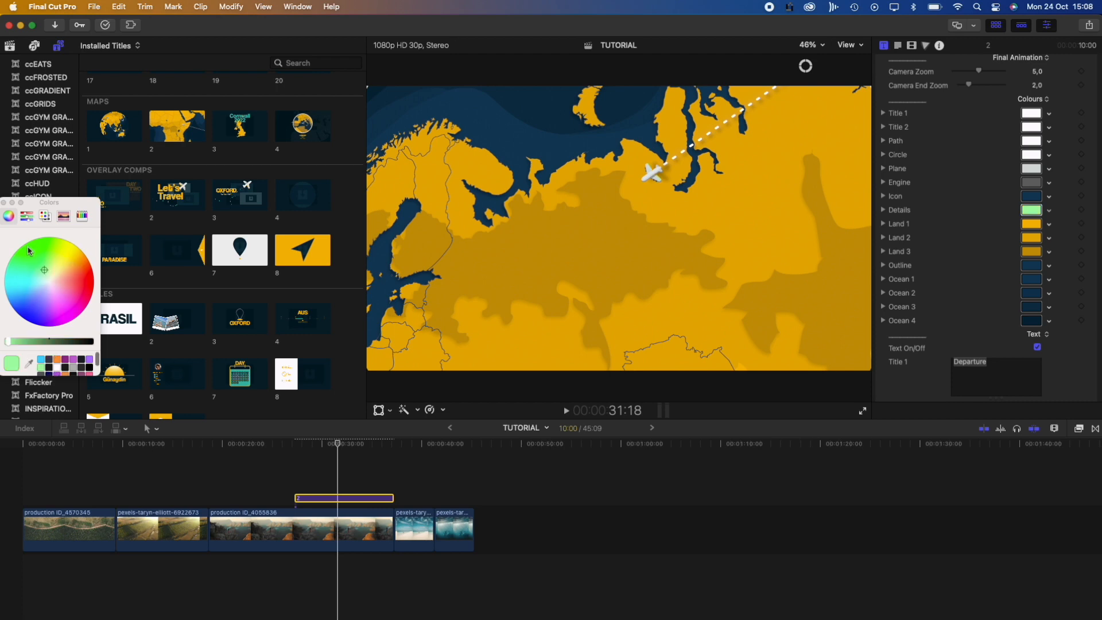
pyautogui.click(4, 203)
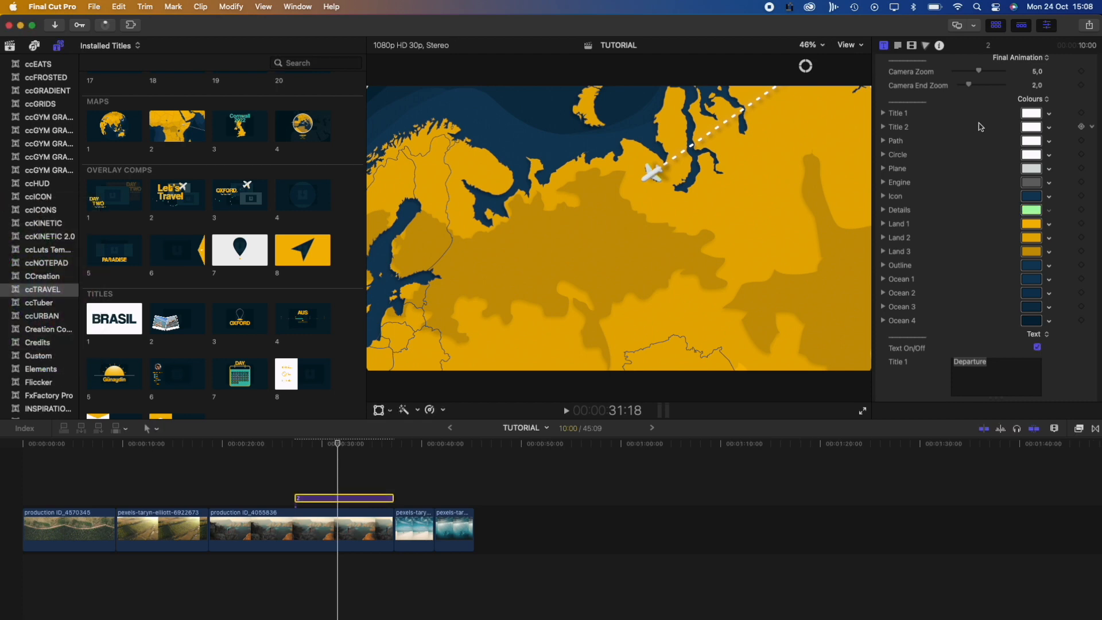
# Set Land 2 to bright green on the whole-world view, turning most countries green
pyautogui.scroll(3, 980, 127)
pyautogui.click(978, 150)
pyautogui.click(1009, 137)
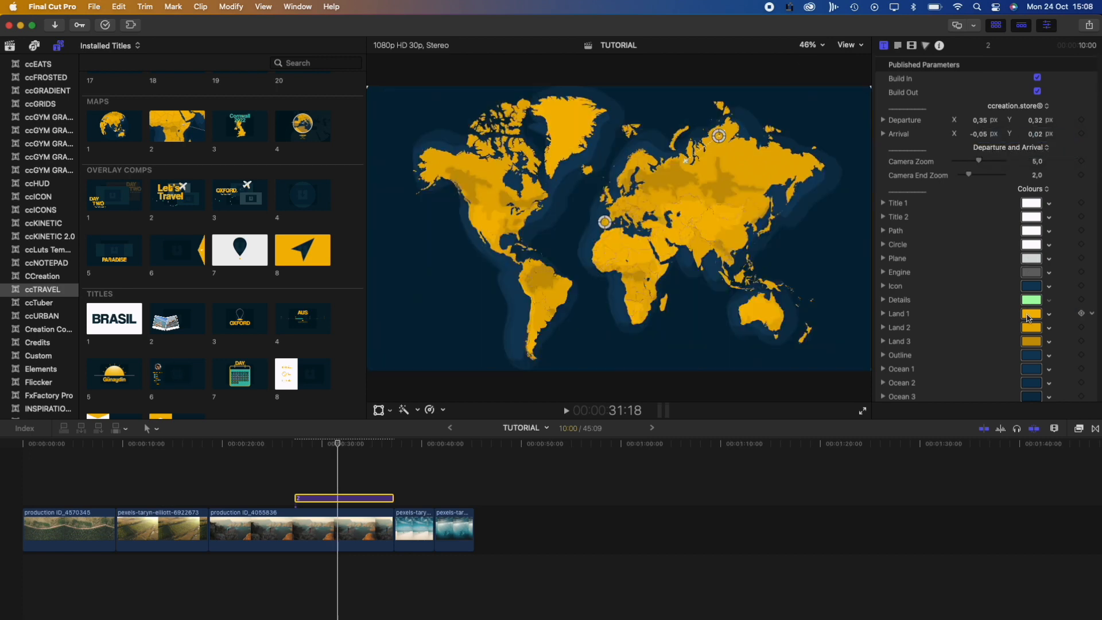
pyautogui.click(1030, 326)
pyautogui.moveTo(49, 297); pyautogui.dragTo(21, 246)
pyautogui.click(3, 203)
pyautogui.scroll(-10, 900, 305)
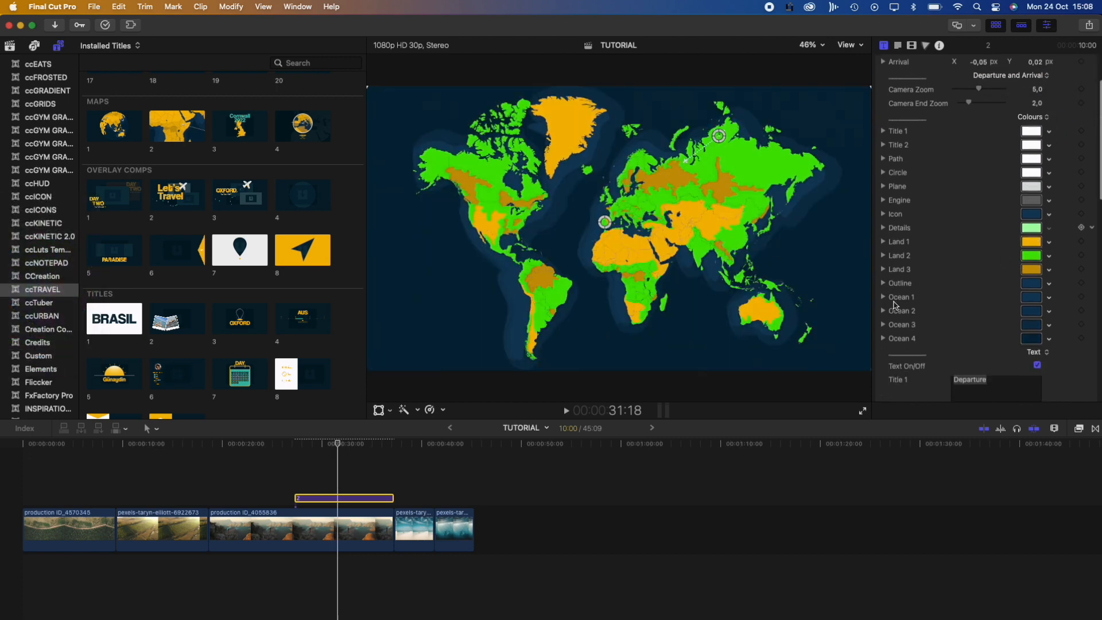
pyautogui.scroll(-5, 902, 304)
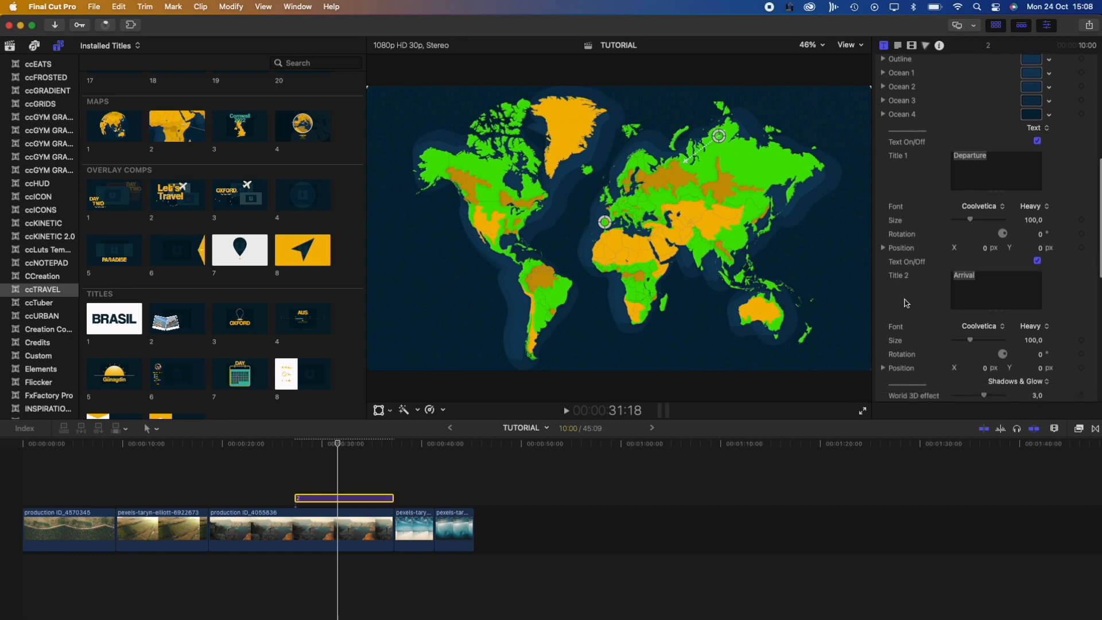
pyautogui.scroll(-5, 906, 303)
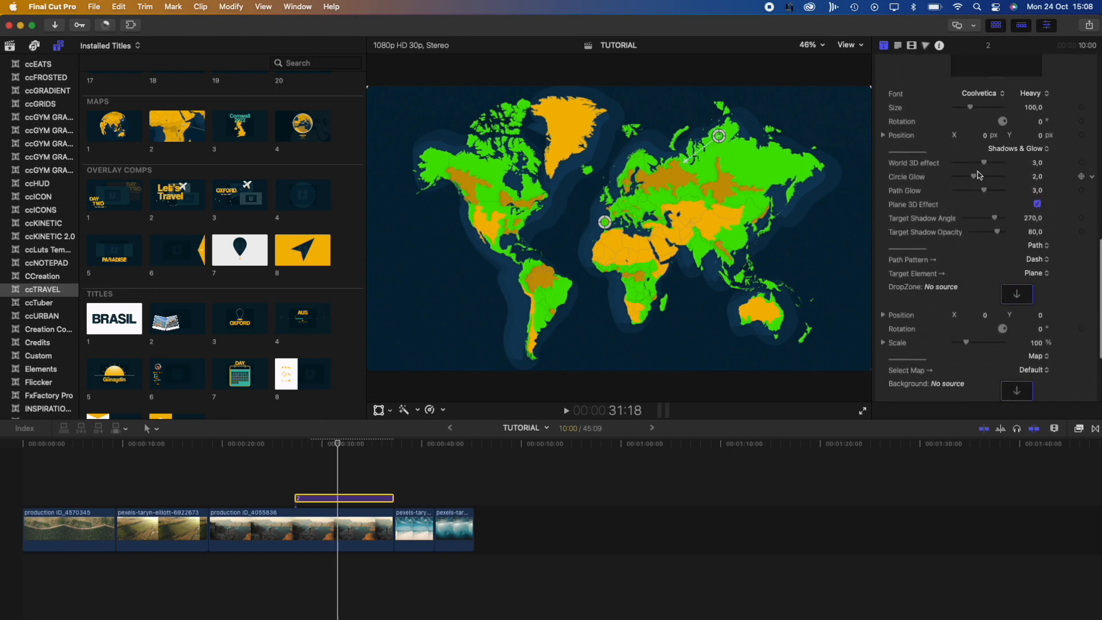
# Raise Circle Glow to 2,62 and set the route's Path Pattern to Line
pyautogui.moveTo(991, 167); pyautogui.dragTo(968, 180)
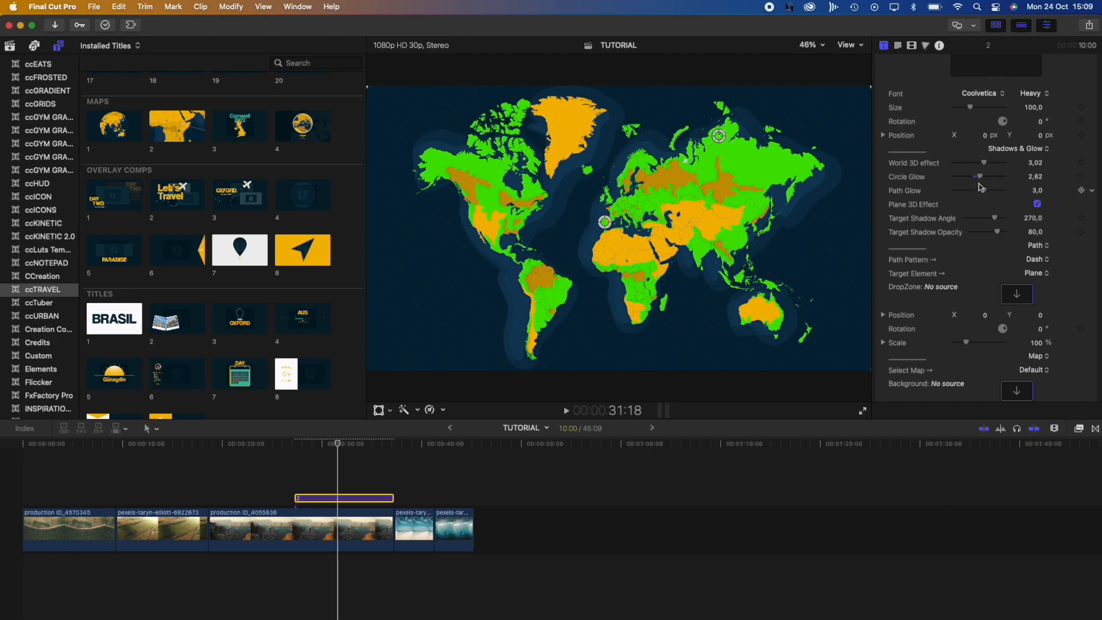
pyautogui.click(1037, 260)
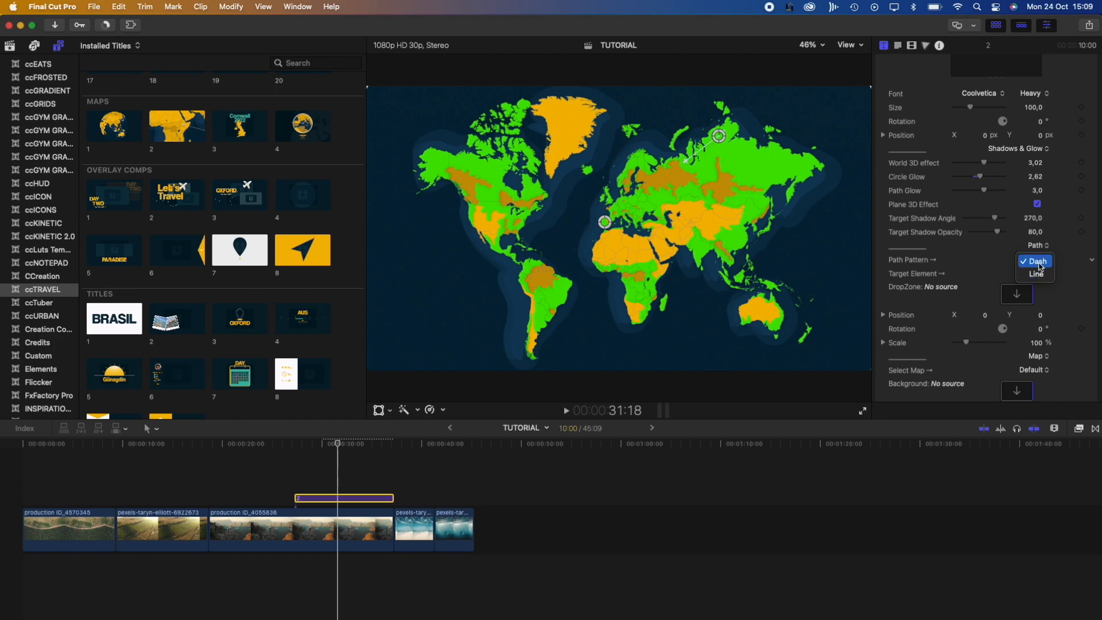
pyautogui.click(1036, 274)
# Change the route's Target Element from the plane to Drop Zone
pyautogui.click(1033, 255)
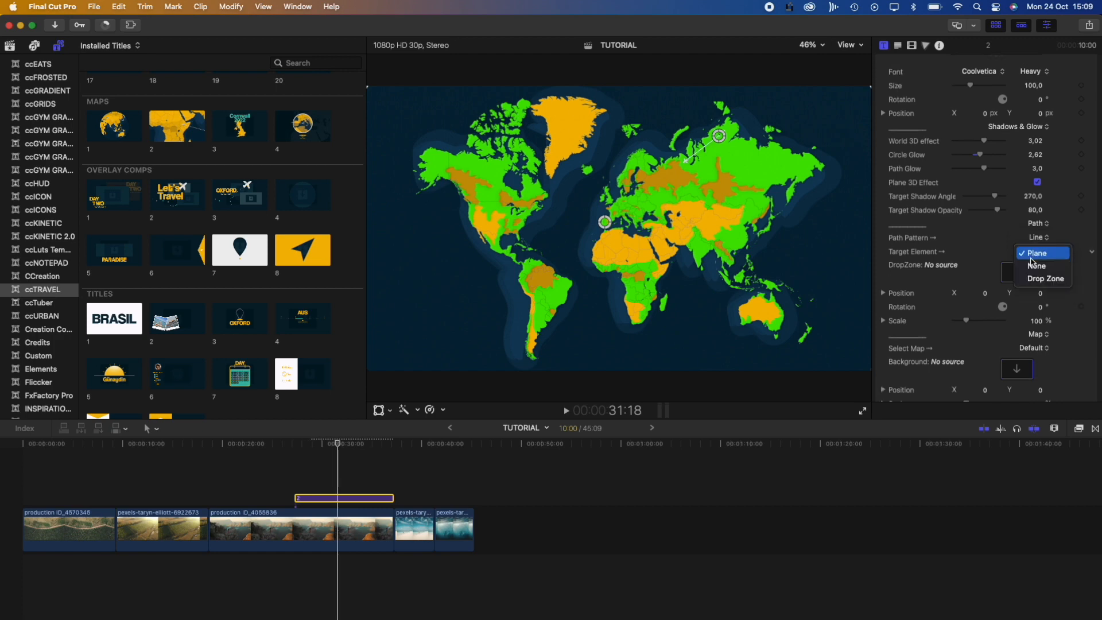
pyautogui.click(1032, 265)
pyautogui.click(1035, 253)
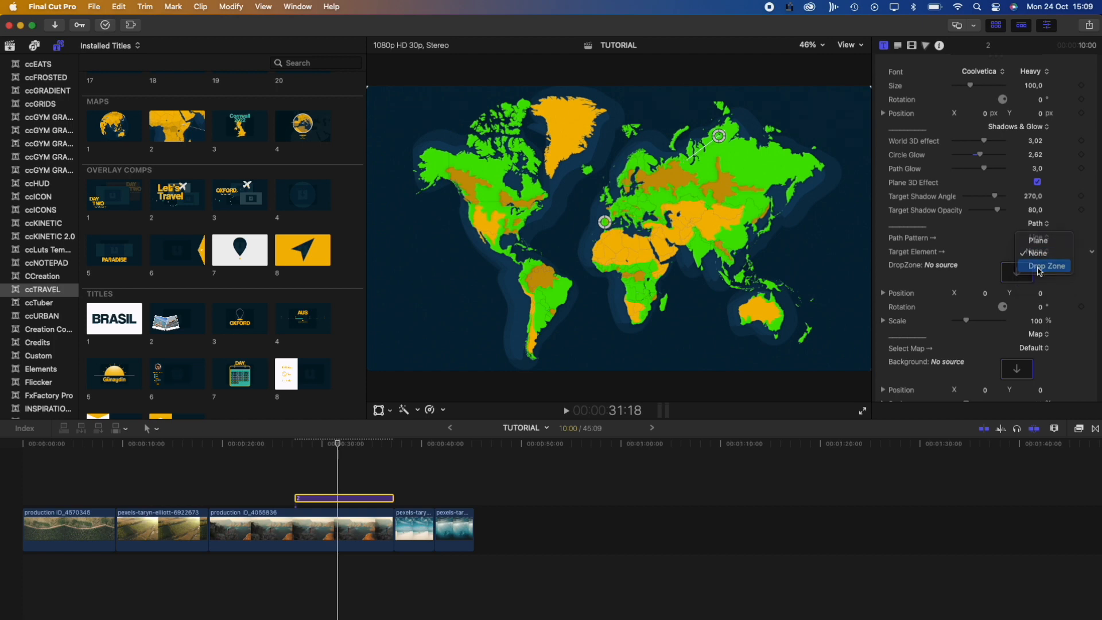
pyautogui.click(1039, 270)
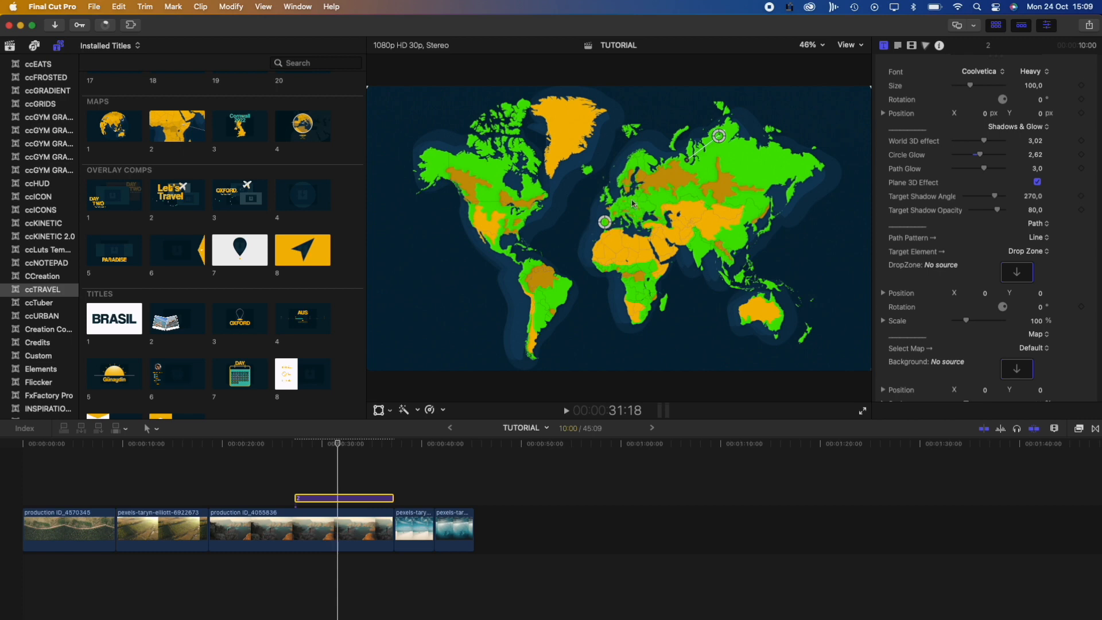
pyautogui.scroll(-5, 889, 275)
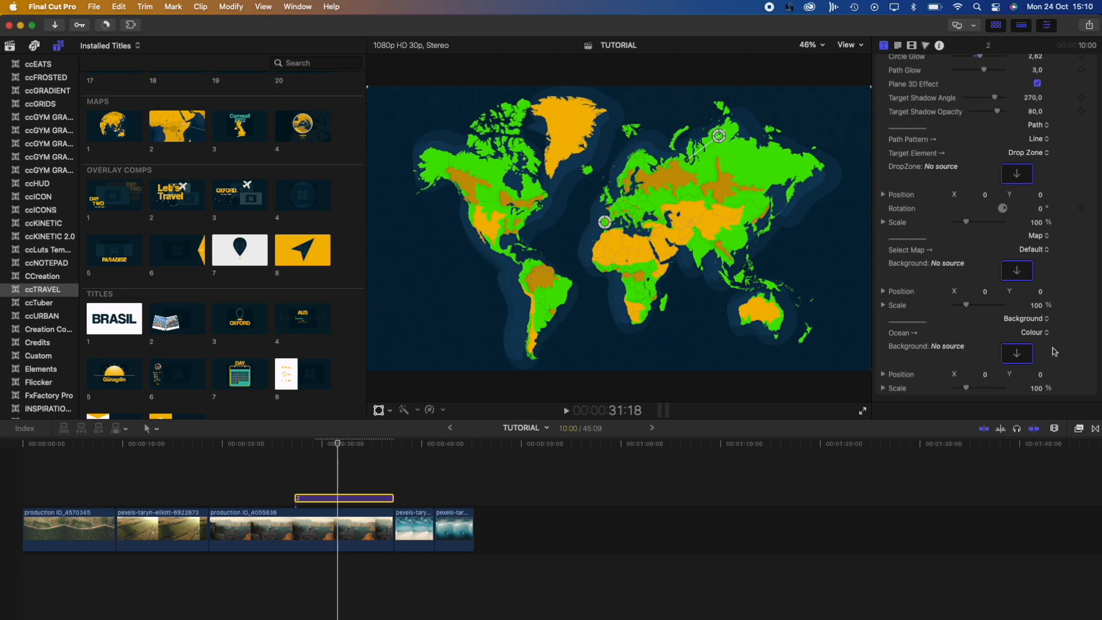
# Fill the Ocean Background image well with the underwater dolphin clip
pyautogui.click(1023, 354)
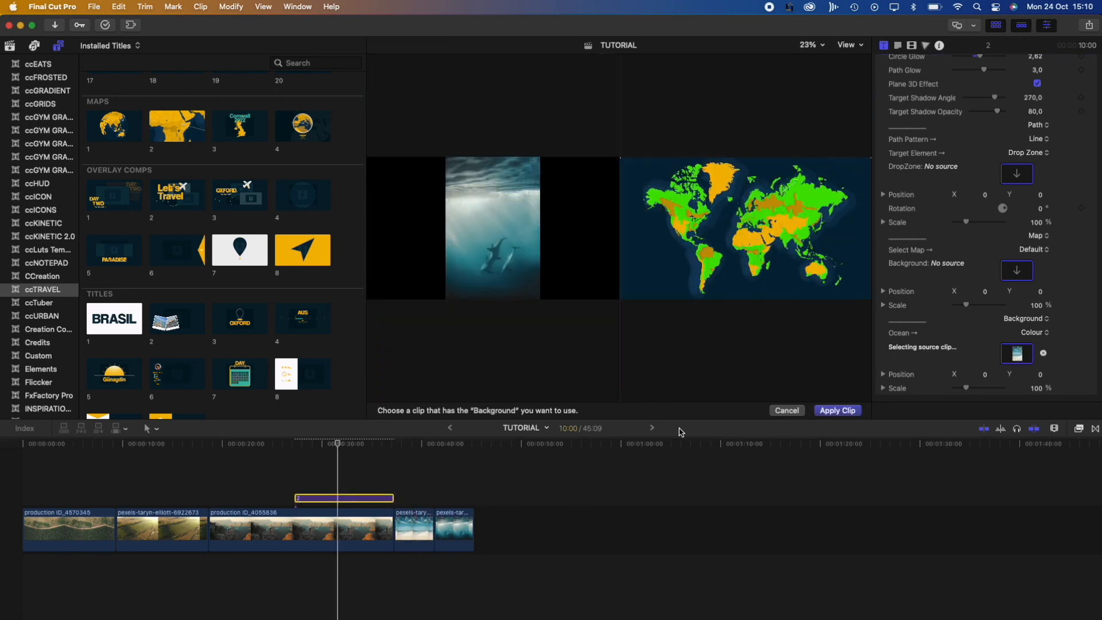
pyautogui.click(836, 409)
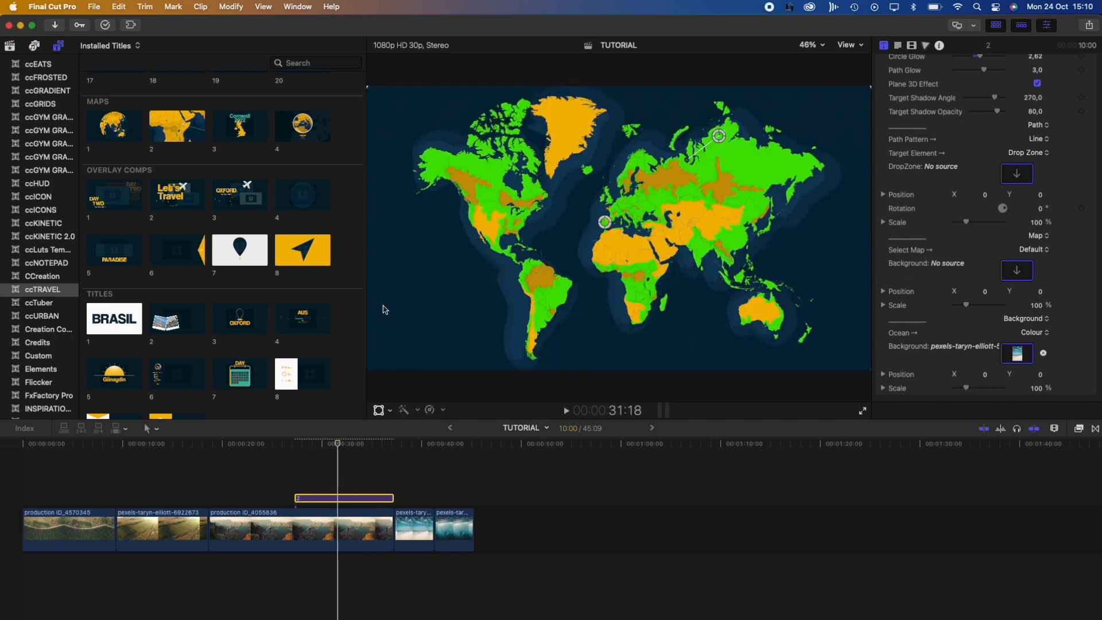
pyautogui.scroll(4, 934, 265)
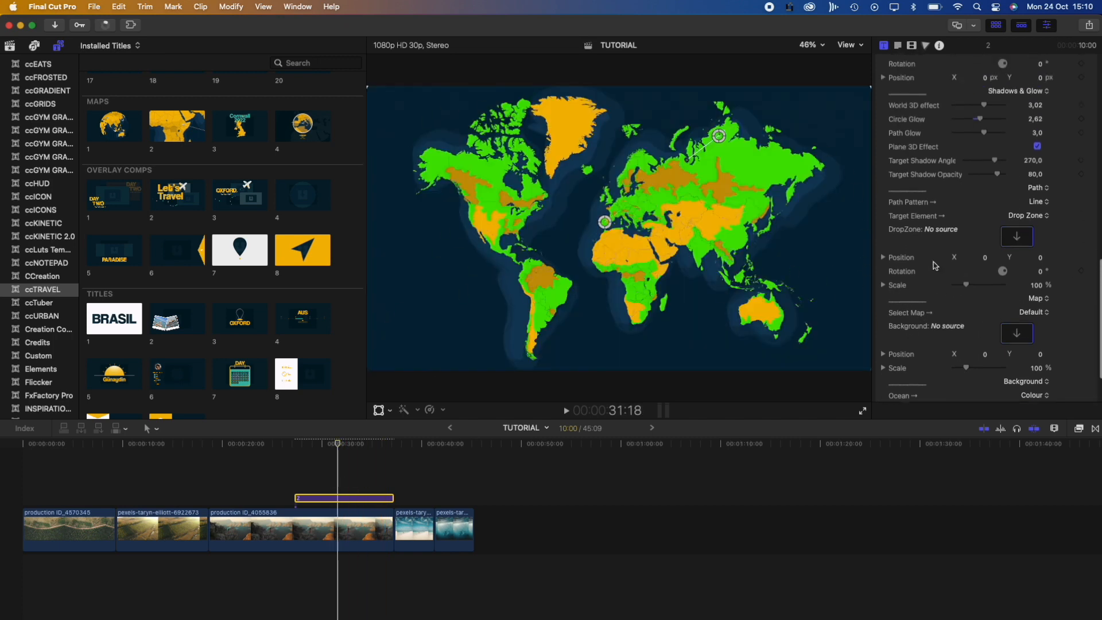
pyautogui.scroll(5, 932, 262)
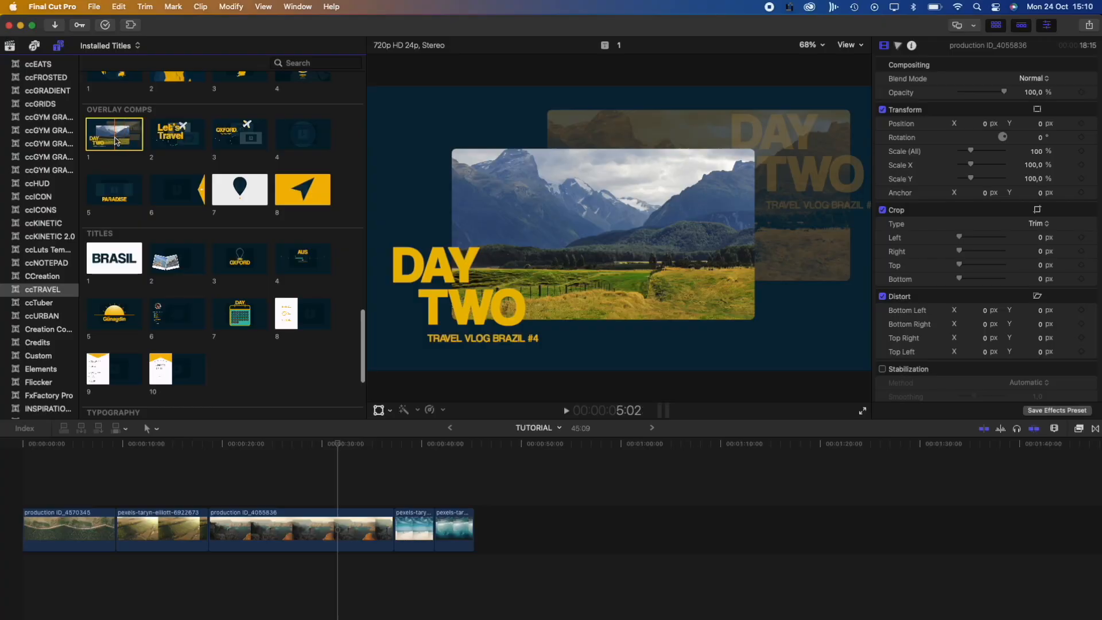
pyautogui.moveTo(286, 273); pyautogui.dragTo(286, 496)
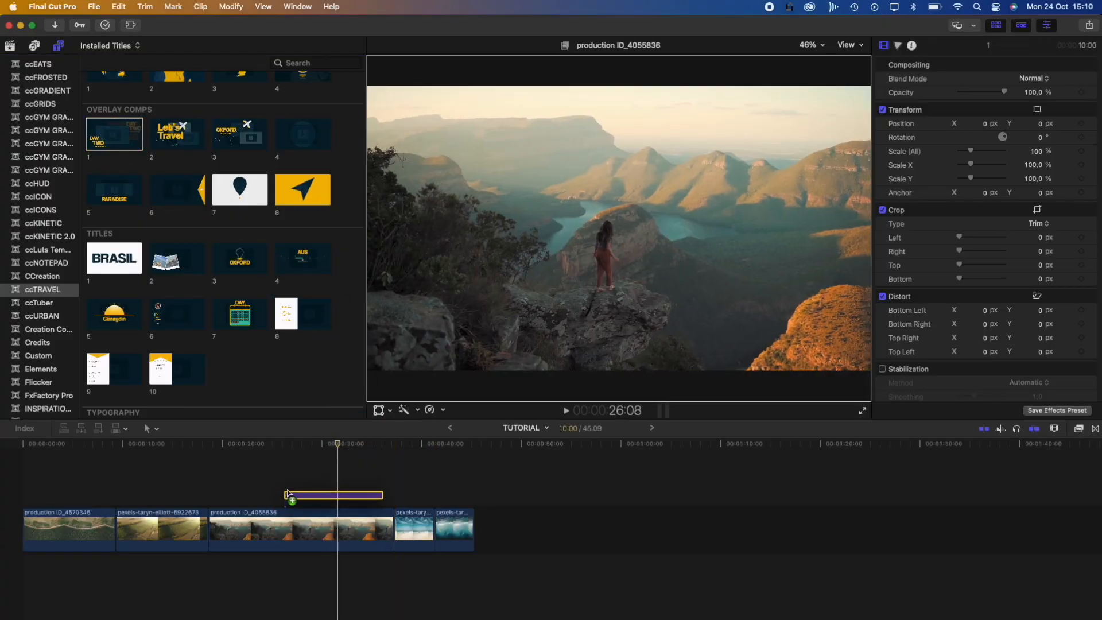
pyautogui.moveTo(336, 450); pyautogui.dragTo(290, 449)
pyautogui.press('space')
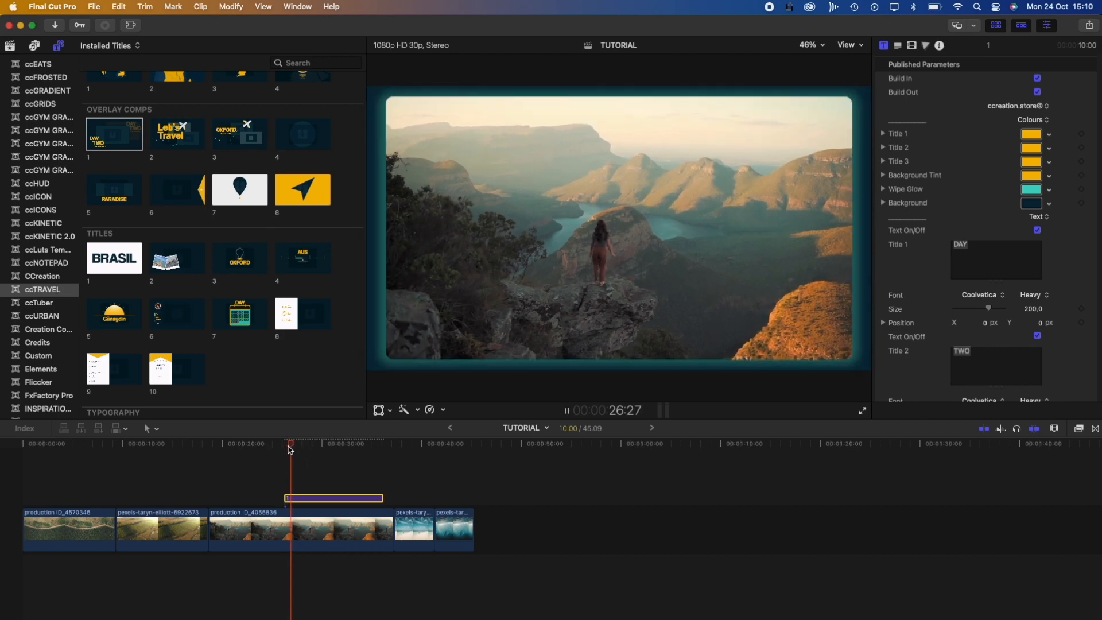
pyautogui.press('space')
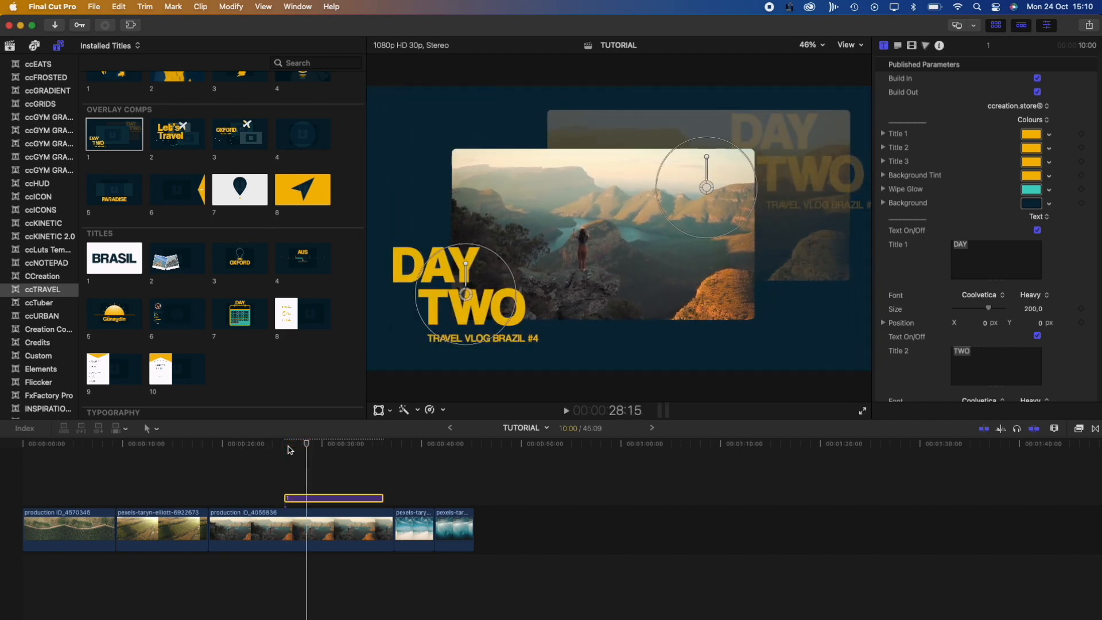
pyautogui.scroll(-10, 877, 197)
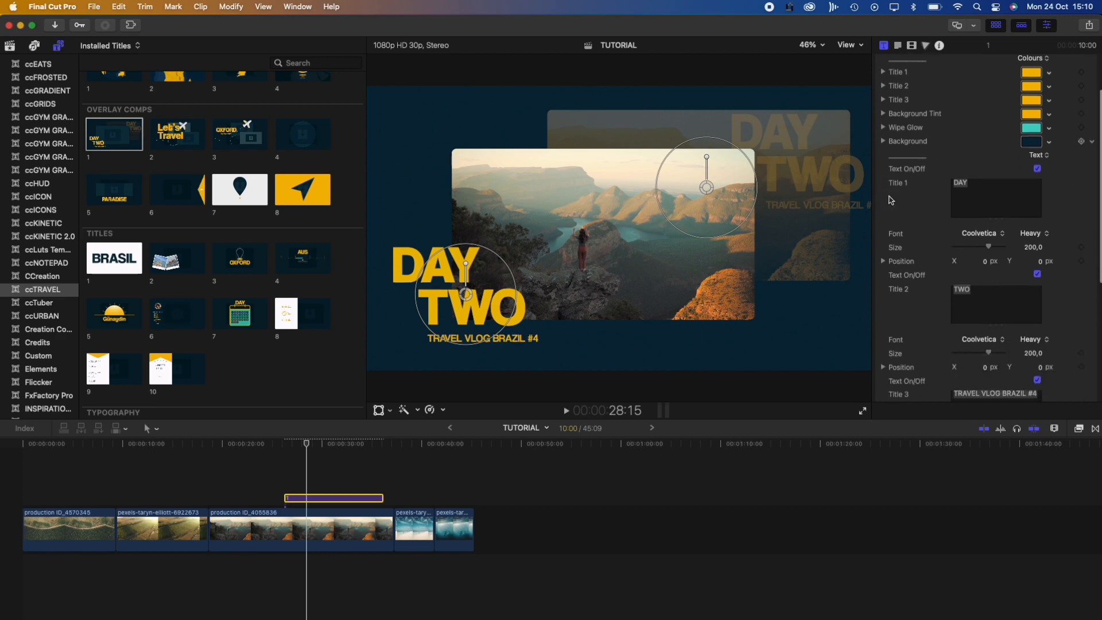
pyautogui.scroll(-3, 884, 202)
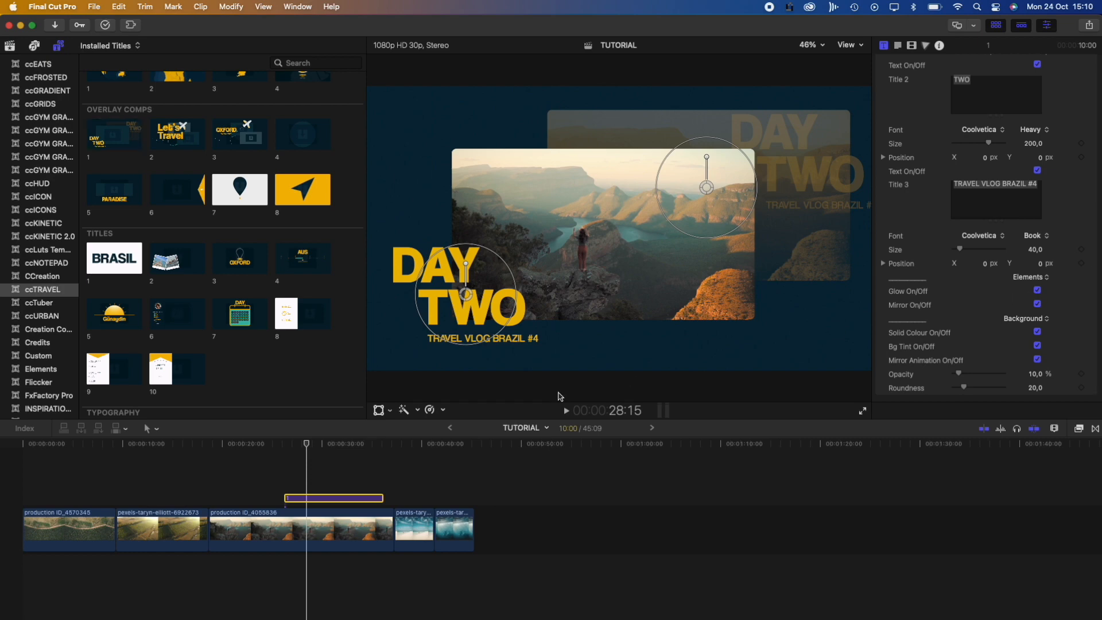
pyautogui.moveTo(307, 444); pyautogui.dragTo(288, 446)
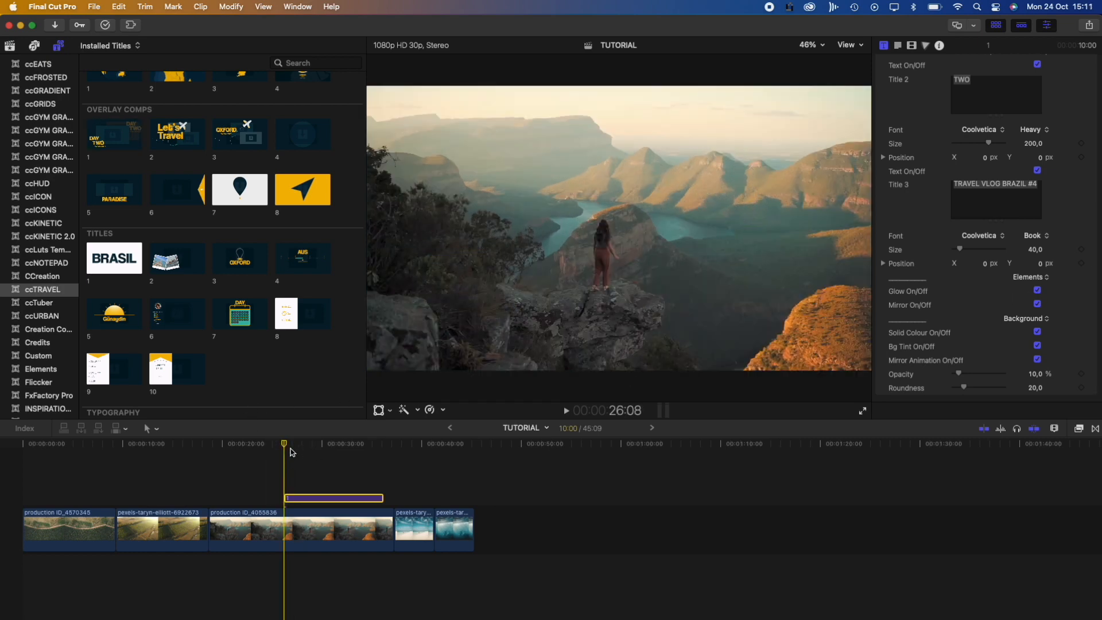
# Turn off the DAY TWO title's Glow and Solid Colour background, previewing the result
pyautogui.press('space')
pyautogui.press('space')
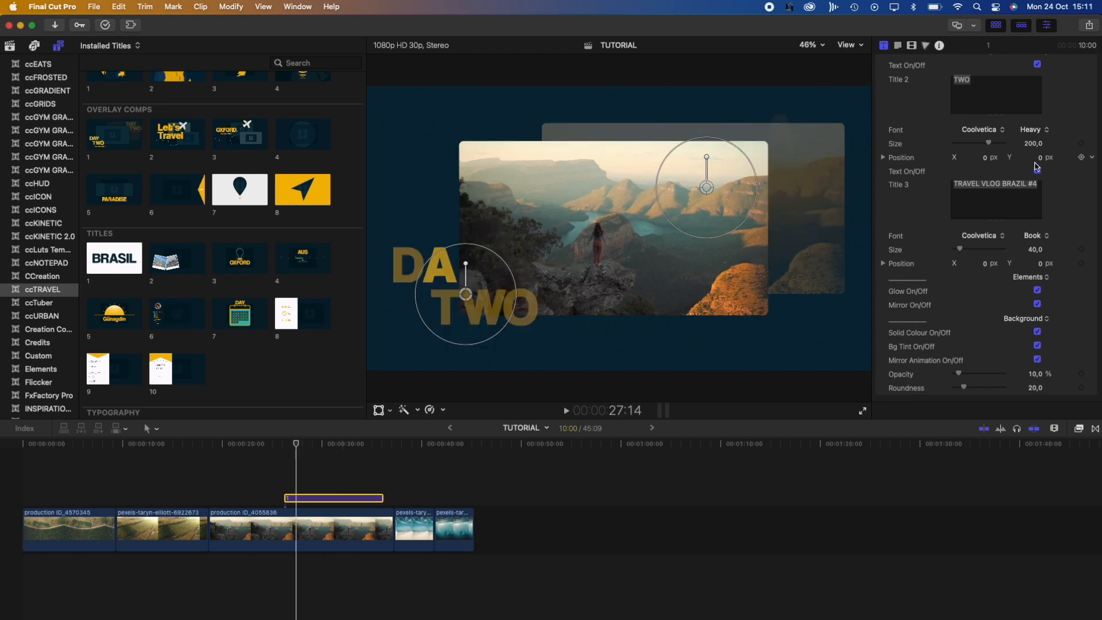
pyautogui.click(1038, 293)
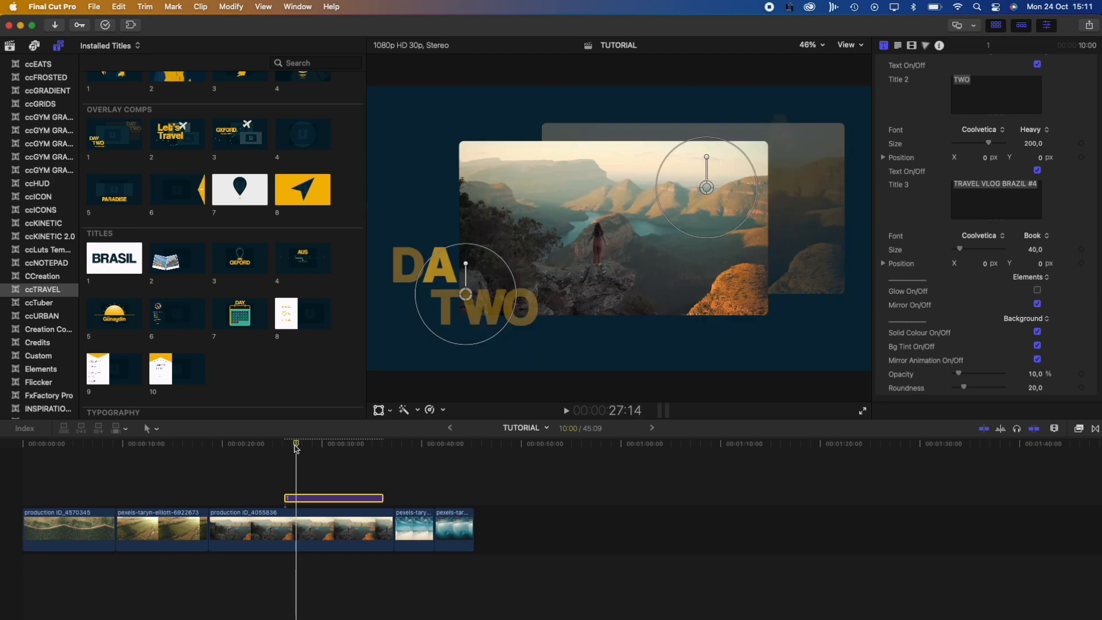
pyautogui.click(285, 446)
pyautogui.press('space')
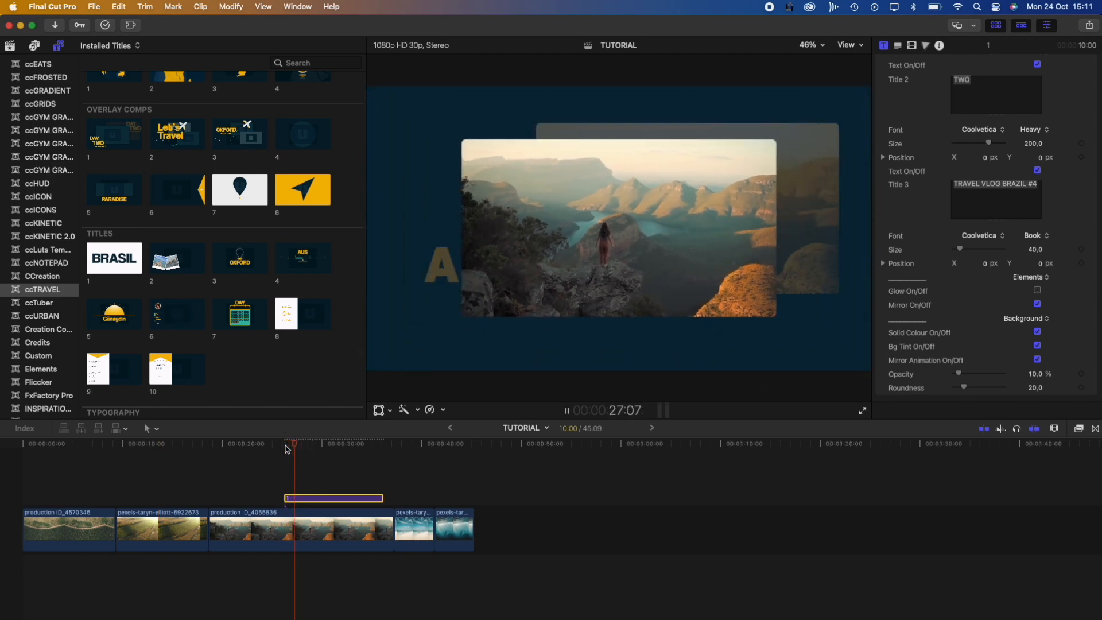
pyautogui.click(1036, 304)
pyautogui.click(1036, 304)
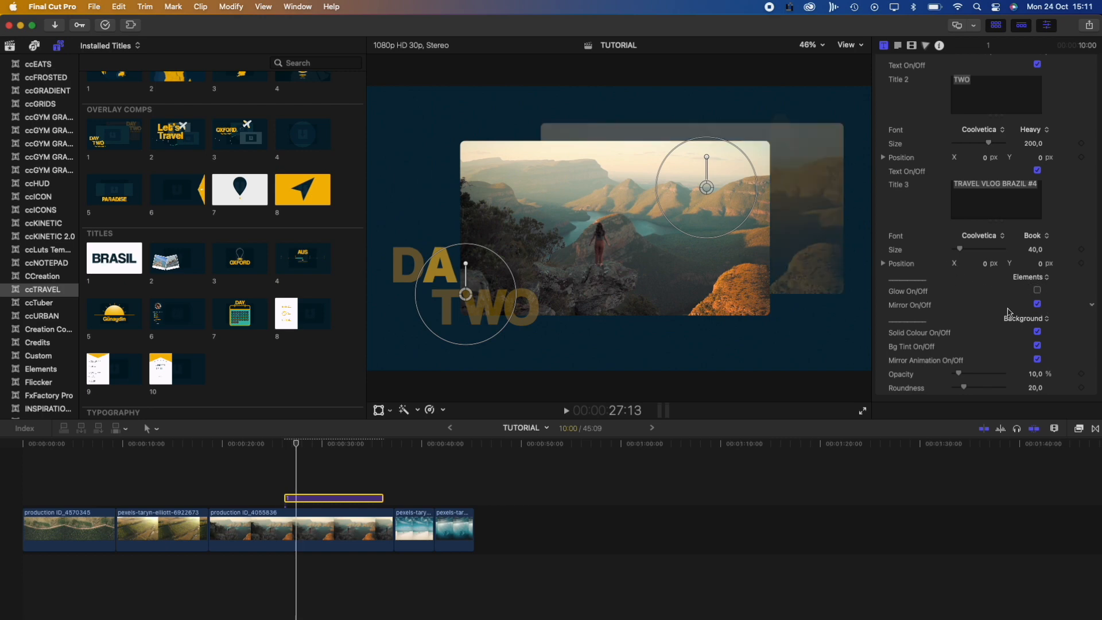
pyautogui.click(1038, 332)
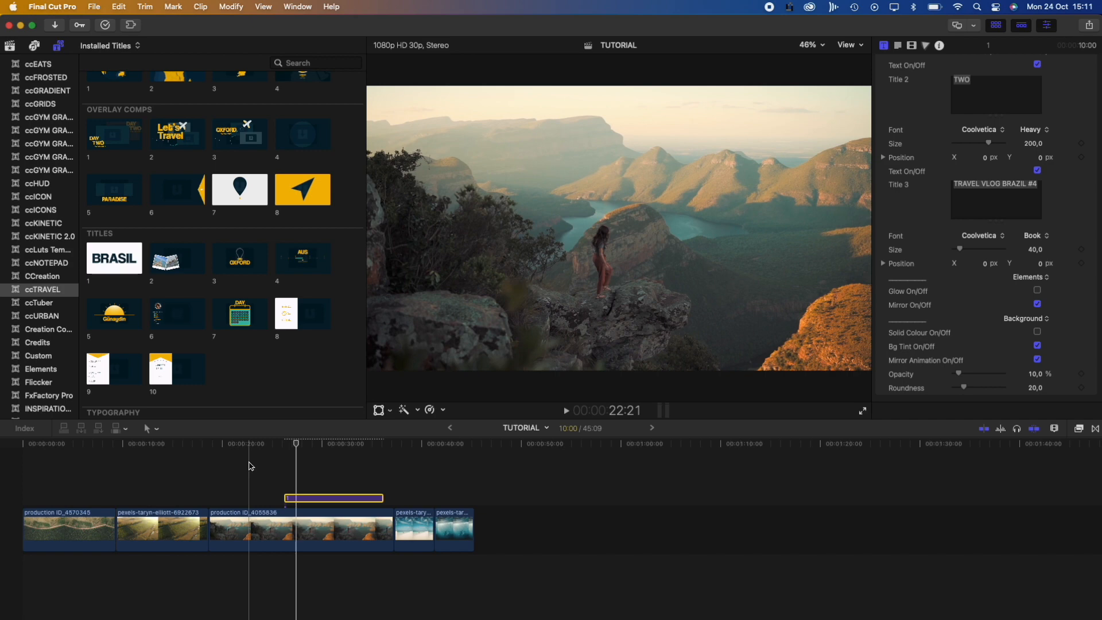
# Move the beach clip below the primary storyline and enable Bg Tint on the title, adjusting its opacity
pyautogui.moveTo(405, 528); pyautogui.dragTo(300, 572)
pyautogui.moveTo(297, 444)
pyautogui.mouseDown()
pyautogui.moveTo(285, 450)
pyautogui.moveTo(297, 449)
pyautogui.mouseUp()
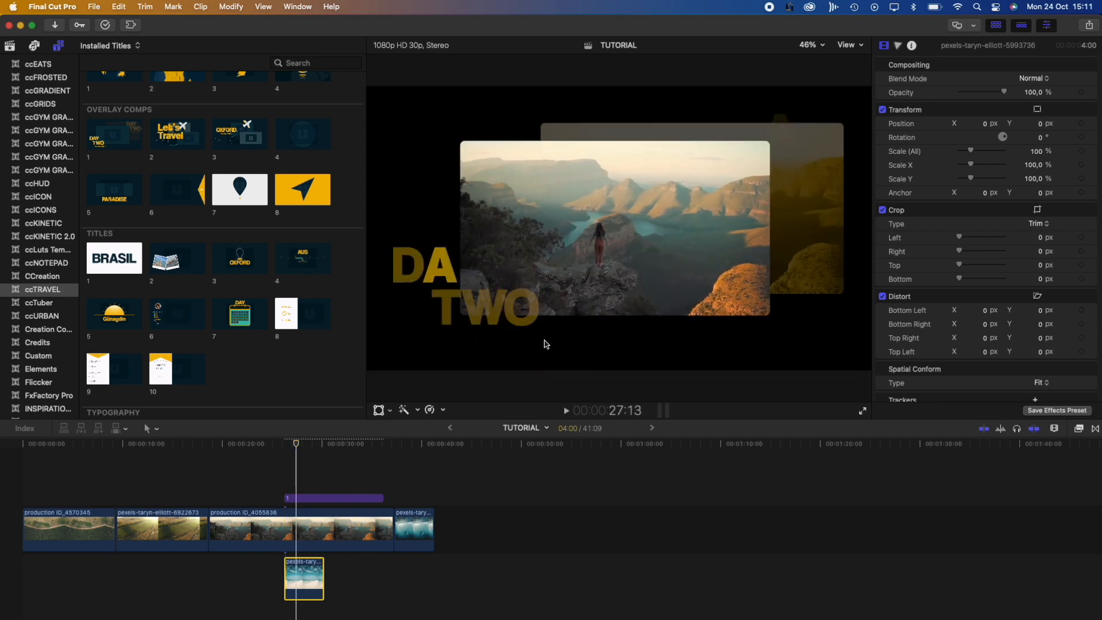
pyautogui.click(317, 497)
pyautogui.scroll(1, 1040, 350)
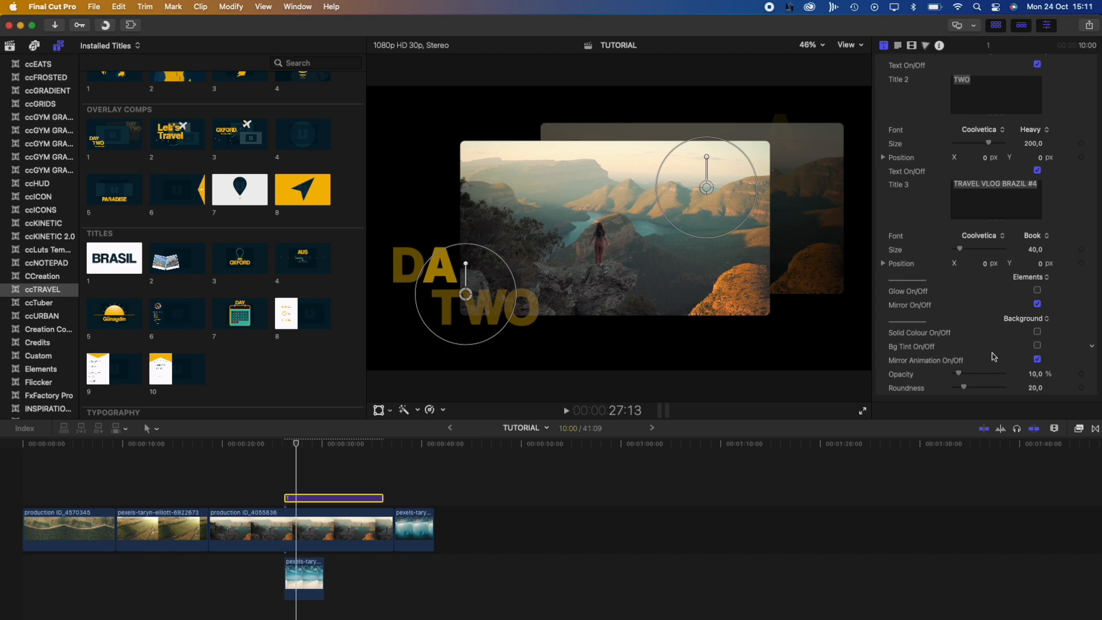
pyautogui.click(1037, 346)
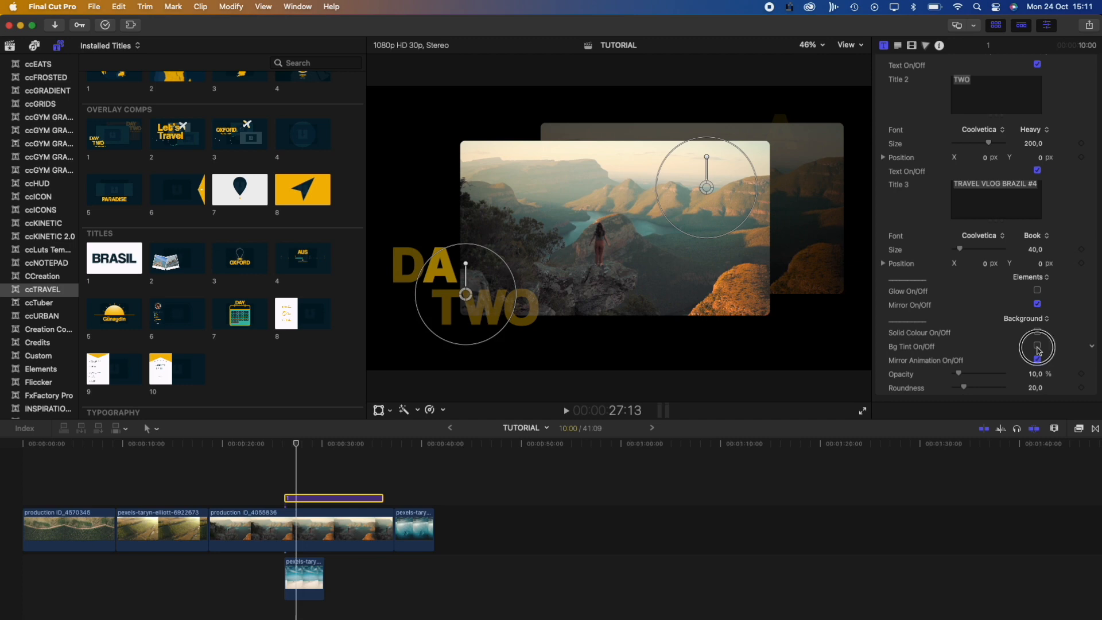
pyautogui.click(1037, 359)
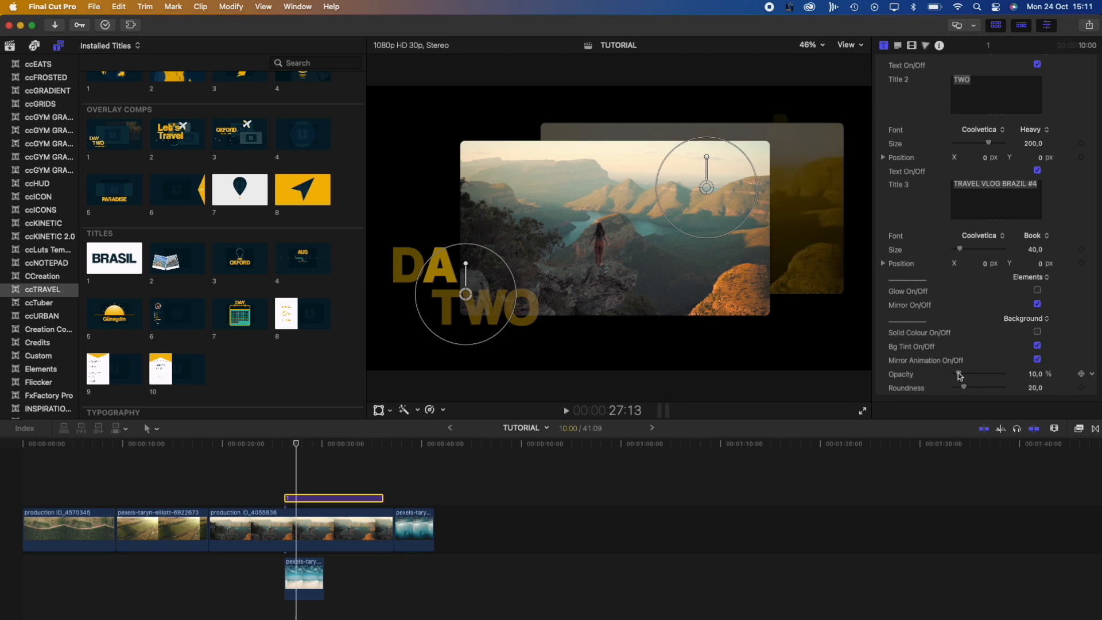
pyautogui.moveTo(960, 374)
pyautogui.mouseDown()
pyautogui.moveTo(993, 373)
pyautogui.moveTo(966, 376)
pyautogui.moveTo(996, 386)
pyautogui.moveTo(956, 384)
pyautogui.mouseUp()
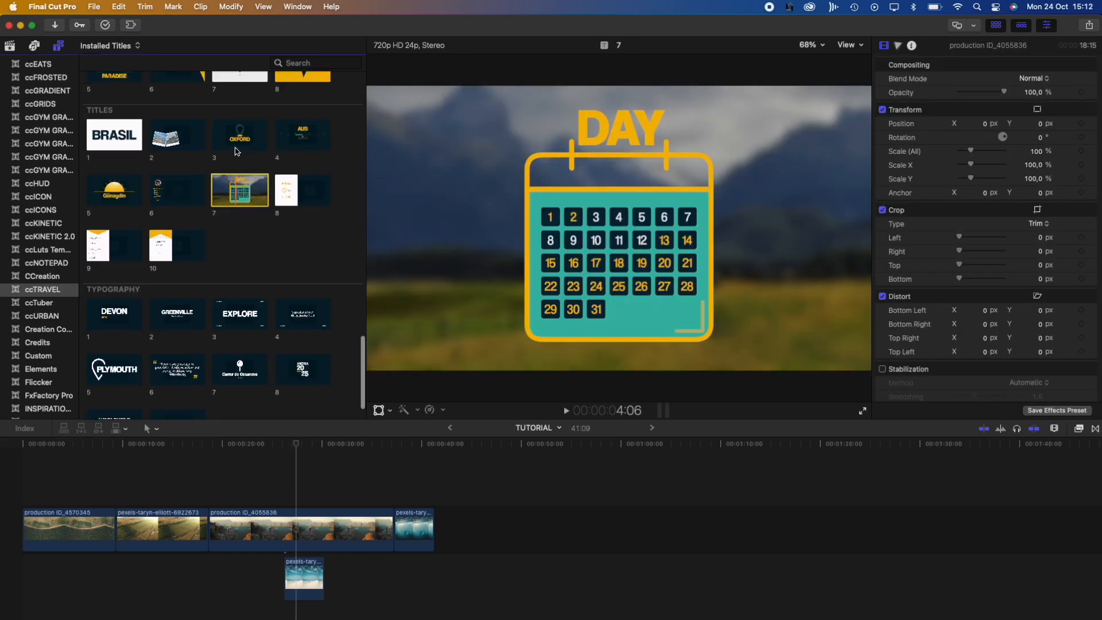
# Add ccTRAVEL Title 7, the DAY calendar, above the aerial field clip and play it
pyautogui.scroll(5, 237, 151)
pyautogui.moveTo(243, 282); pyautogui.dragTo(117, 496)
pyautogui.moveTo(312, 450); pyautogui.dragTo(117, 459)
pyautogui.press('space')
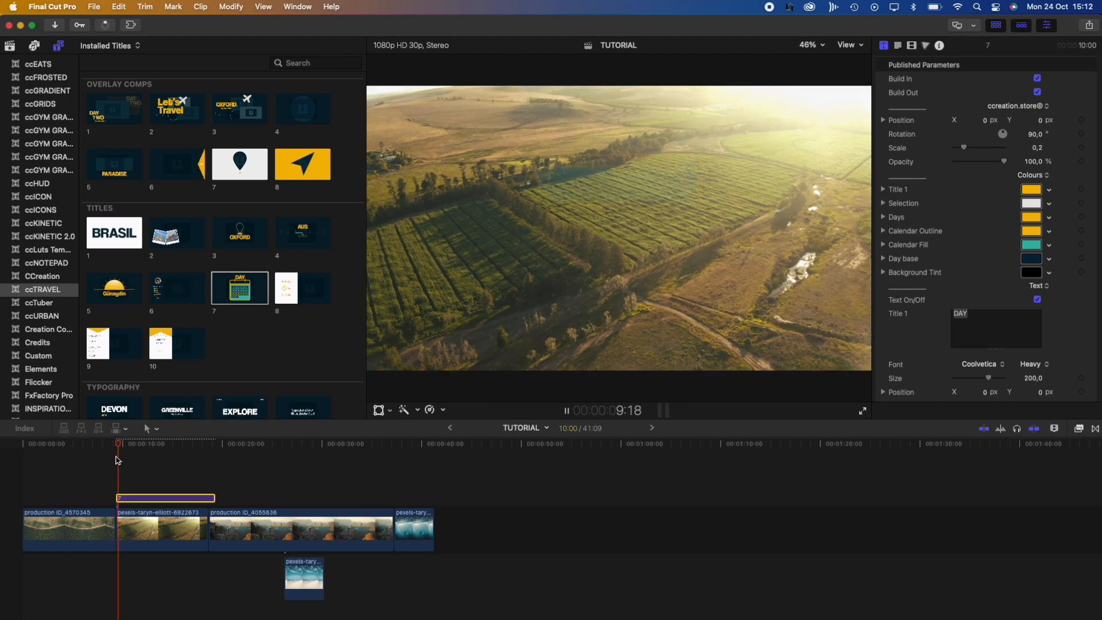
pyautogui.press('space')
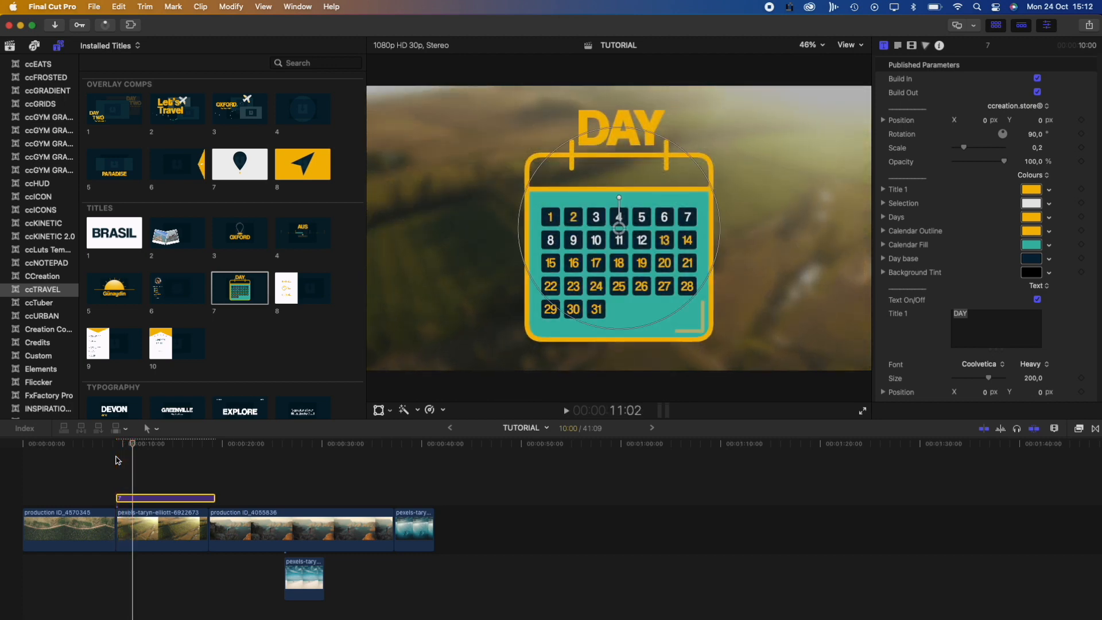
# Reposition the calendar slightly left in the viewer
pyautogui.moveTo(624, 214); pyautogui.dragTo(507, 226)
pyautogui.click(656, 219)
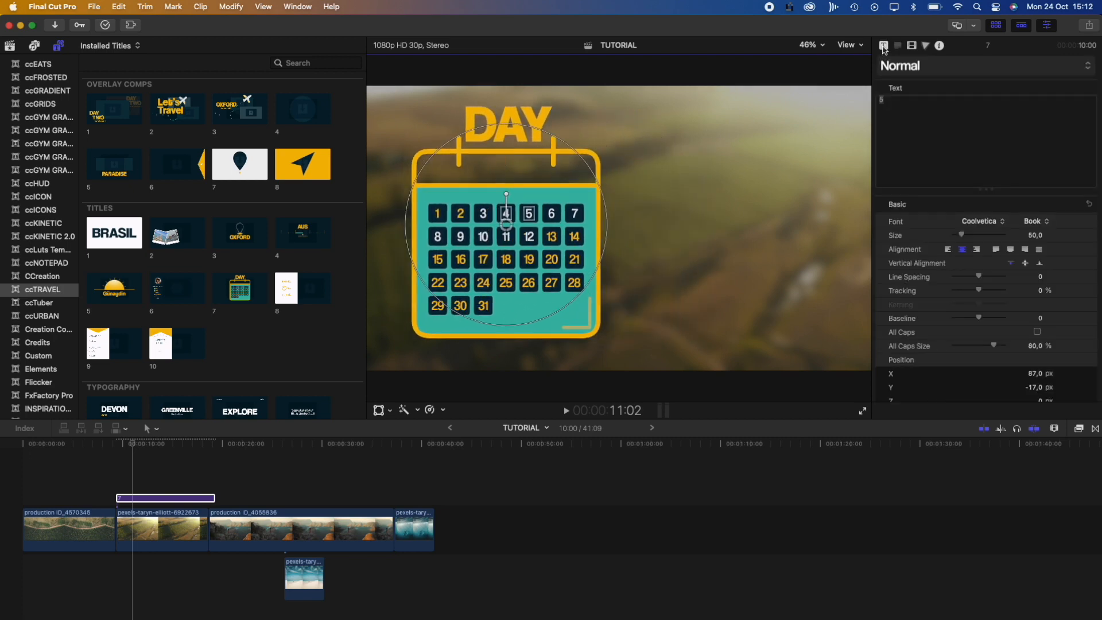
pyautogui.click(884, 46)
pyautogui.scroll(-5, 898, 230)
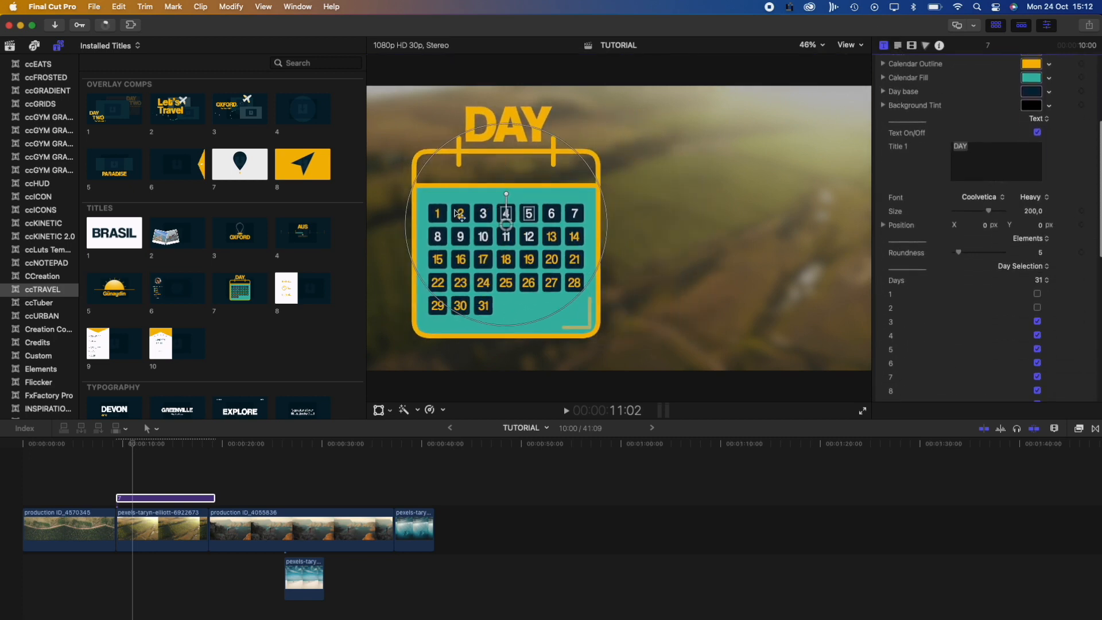
pyautogui.moveTo(501, 233); pyautogui.dragTo(522, 232)
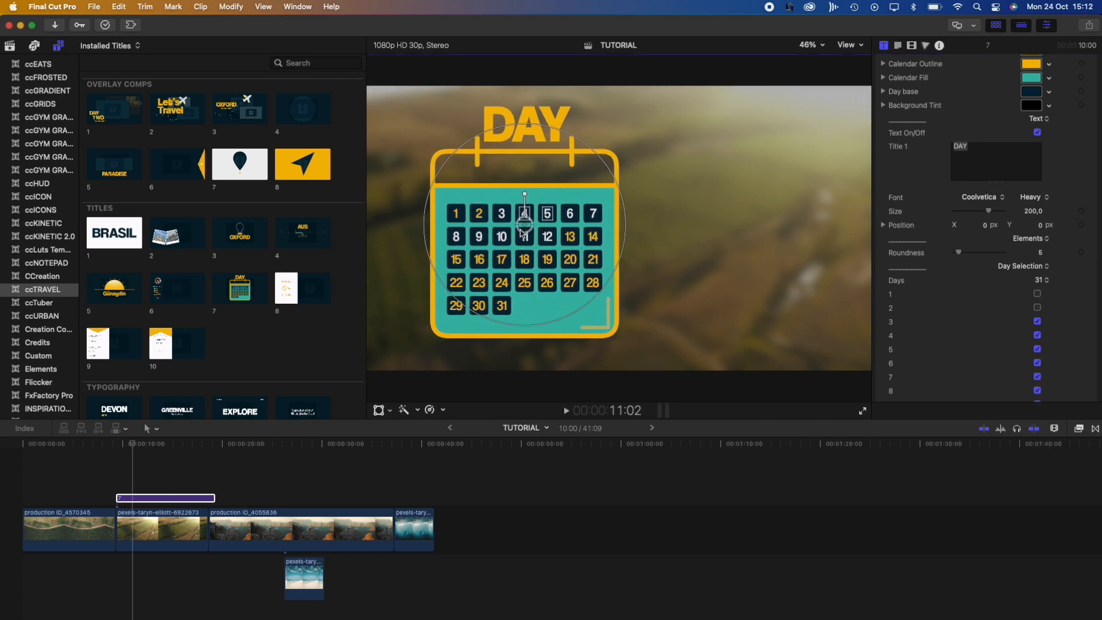
pyautogui.scroll(-3, 1041, 221)
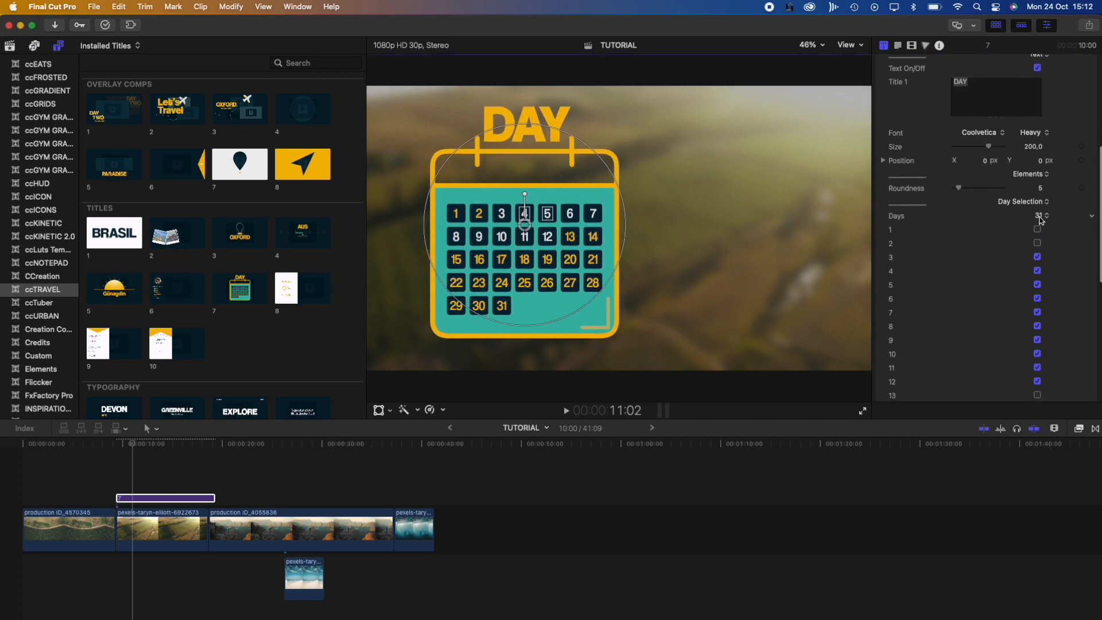
# Set the calendar to 28 days and mark days 1 to 14
pyautogui.click(1040, 218)
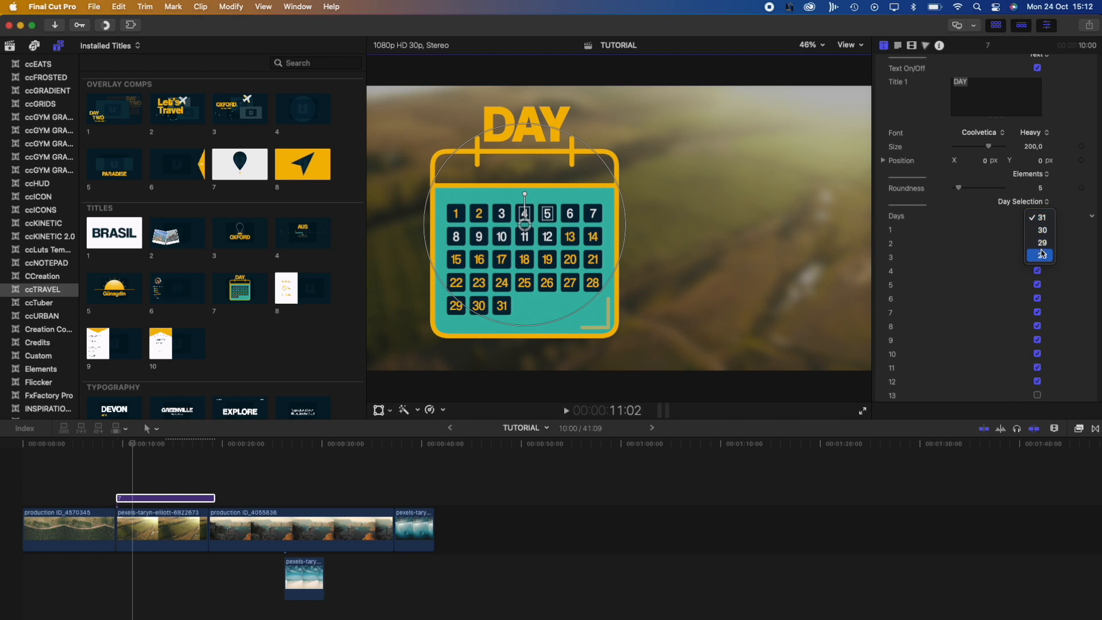
pyautogui.click(1043, 256)
pyautogui.scroll(-3, 1045, 172)
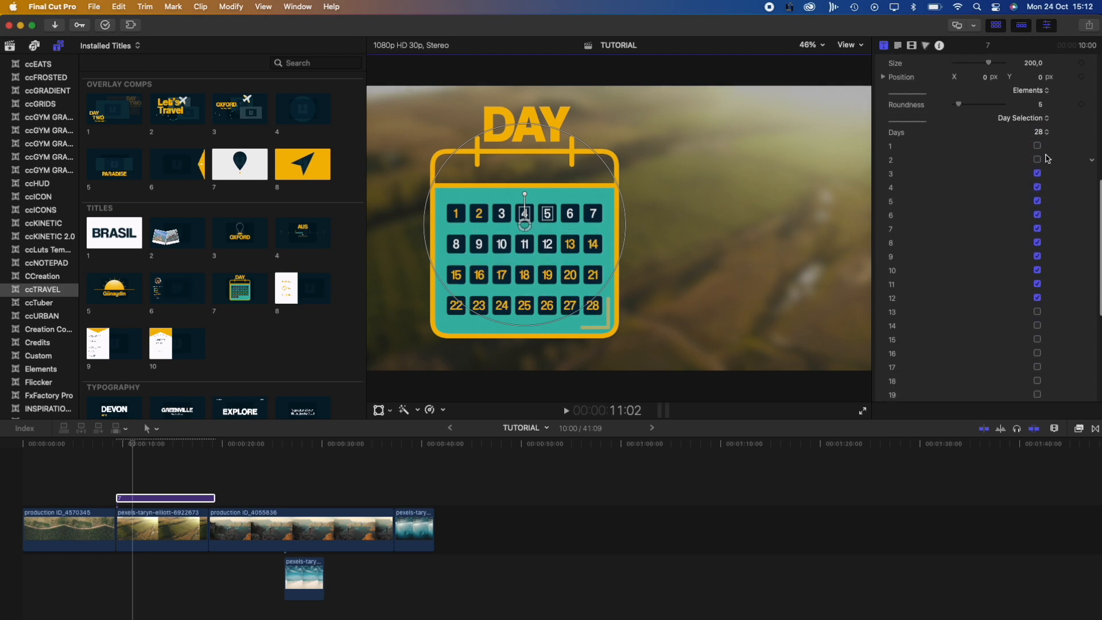
pyautogui.click(1035, 160)
pyautogui.click(1037, 146)
pyautogui.scroll(-3, 988, 245)
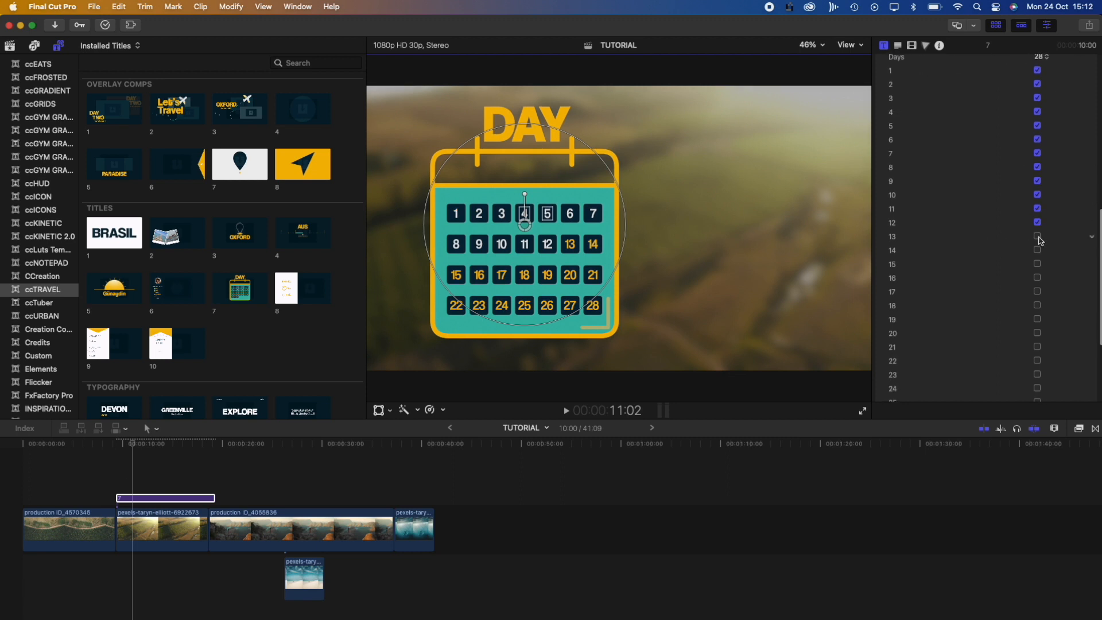
pyautogui.click(1038, 237)
pyautogui.click(1037, 251)
pyautogui.scroll(-3, 941, 220)
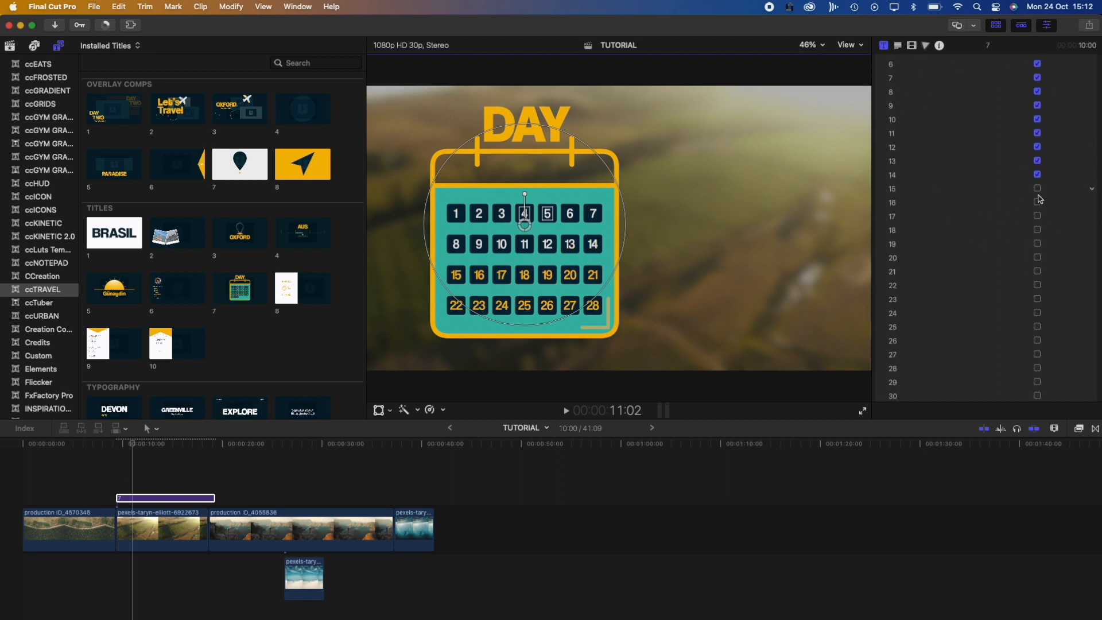
pyautogui.scroll(2, 1039, 199)
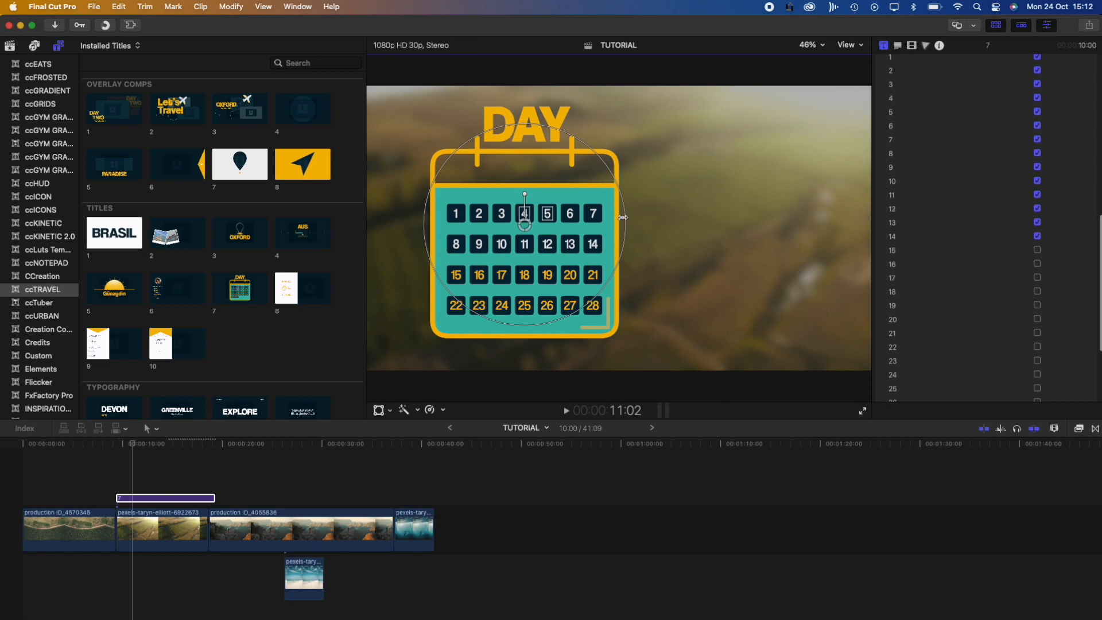
pyautogui.scroll(-4, 941, 235)
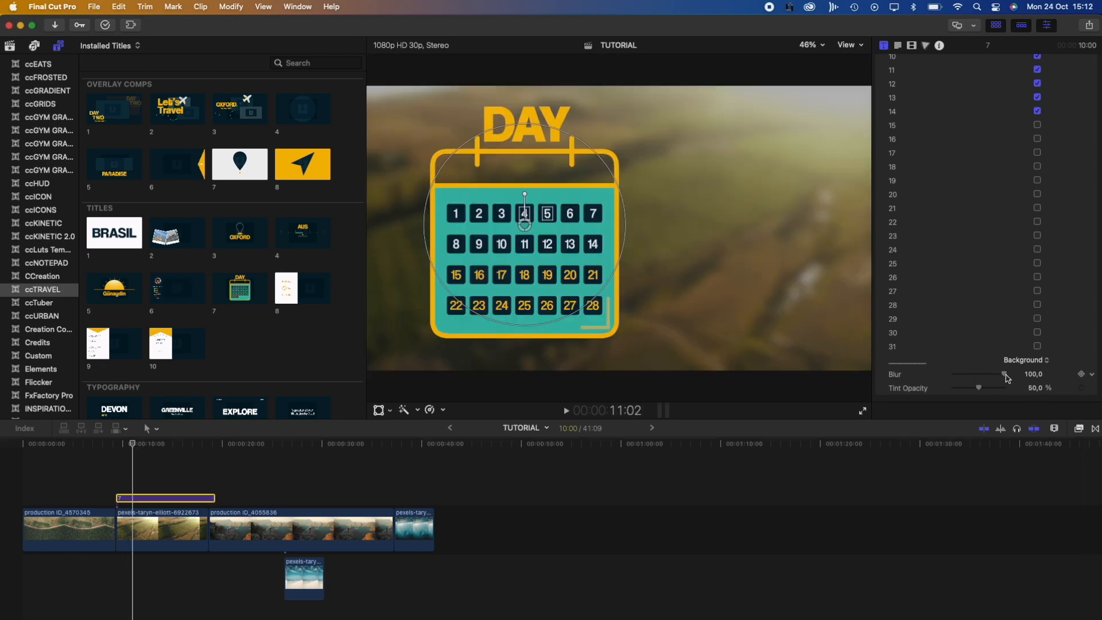
# Reduce the background blur to 0 and move the calendar to the right
pyautogui.moveTo(1008, 377); pyautogui.dragTo(929, 388)
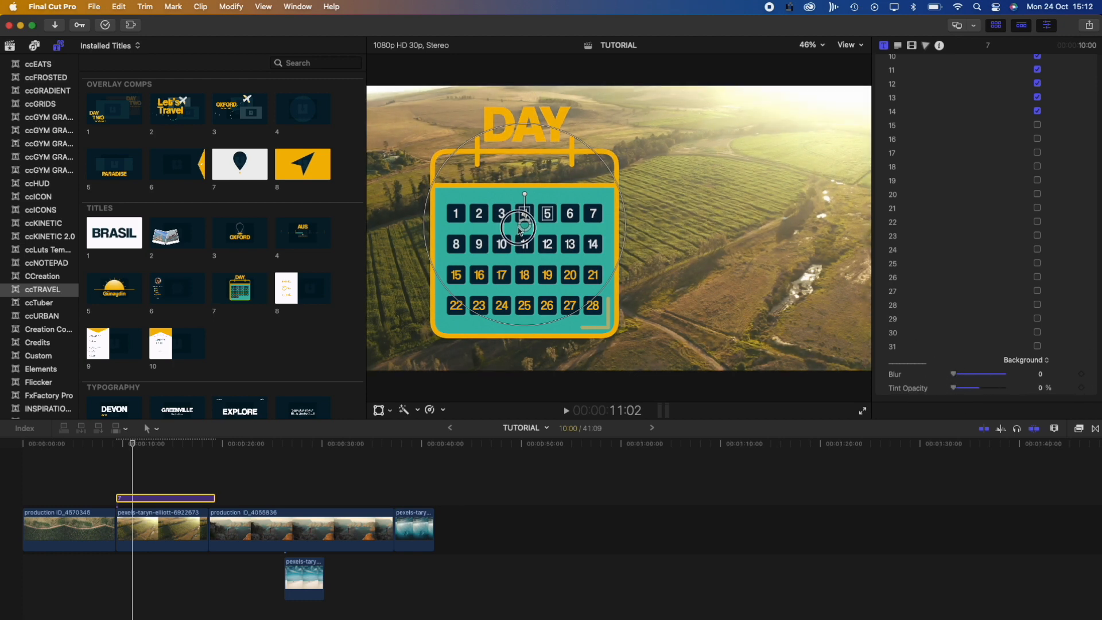
pyautogui.moveTo(525, 232); pyautogui.dragTo(703, 232)
pyautogui.scroll(-5, 152, 277)
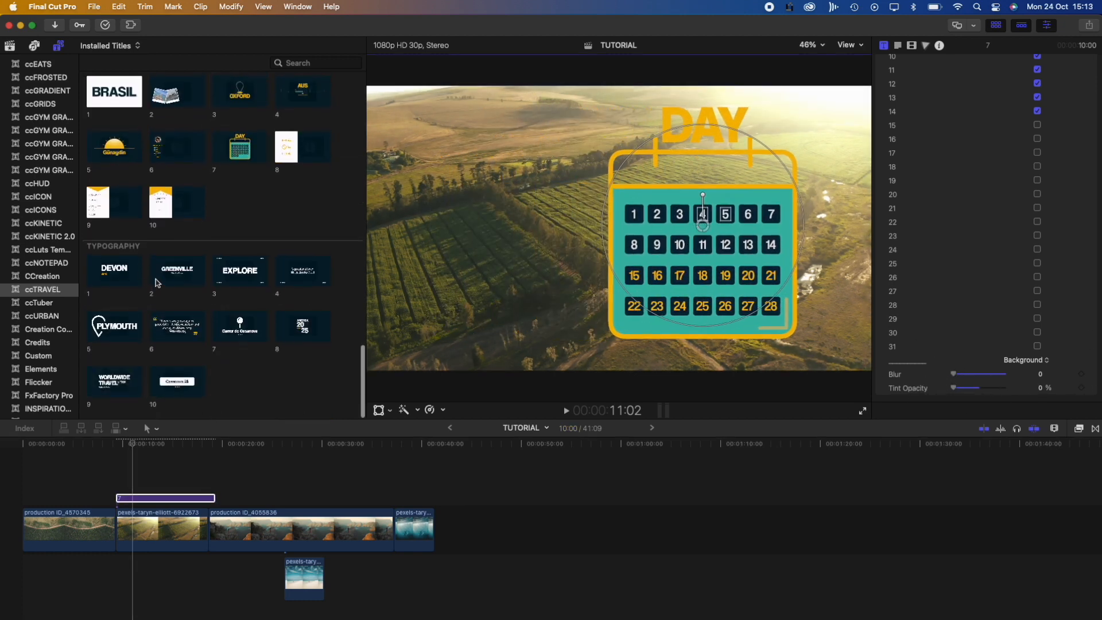